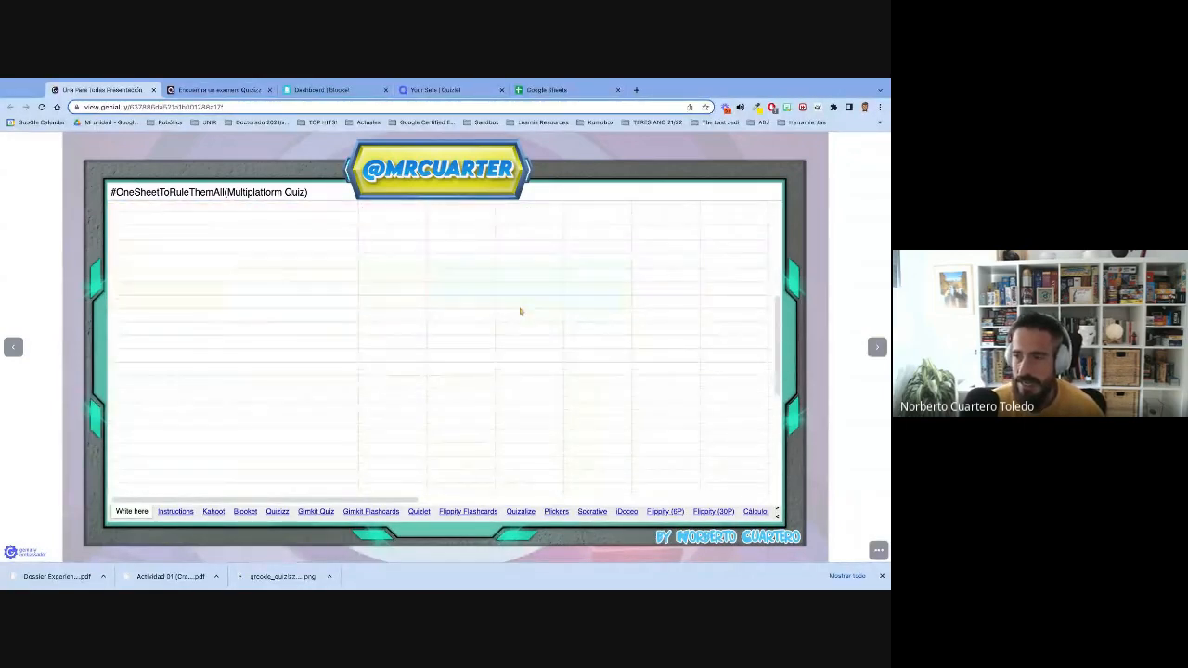
# - Make a copy of the #OneSheetToRuleThemAll(Multiplatform Quiz) spreadsheet from the presentation's "Make a copy!" slide
pyautogui.scroll(5, 520, 312)
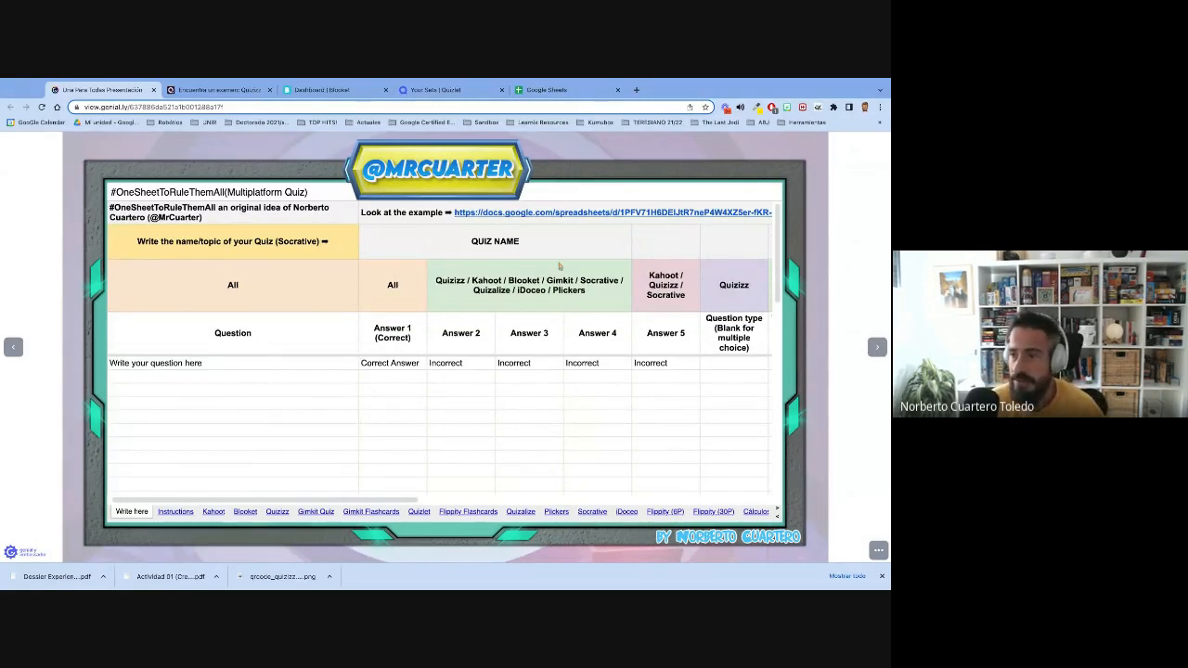
pyautogui.click(877, 347)
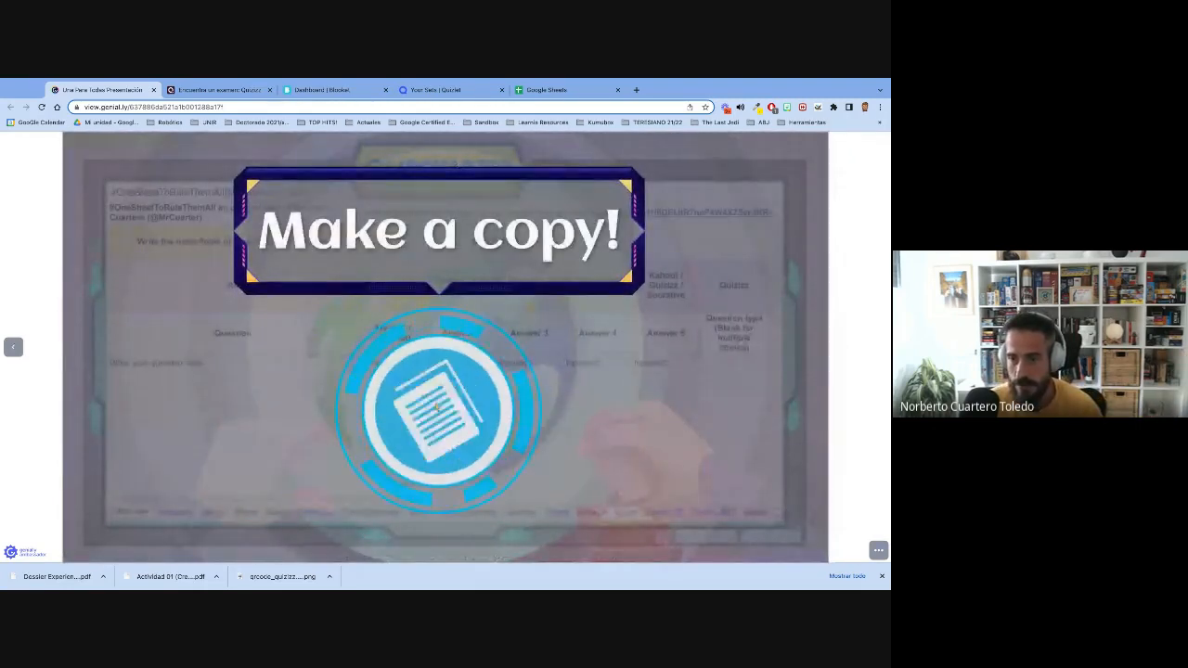
pyautogui.click(455, 426)
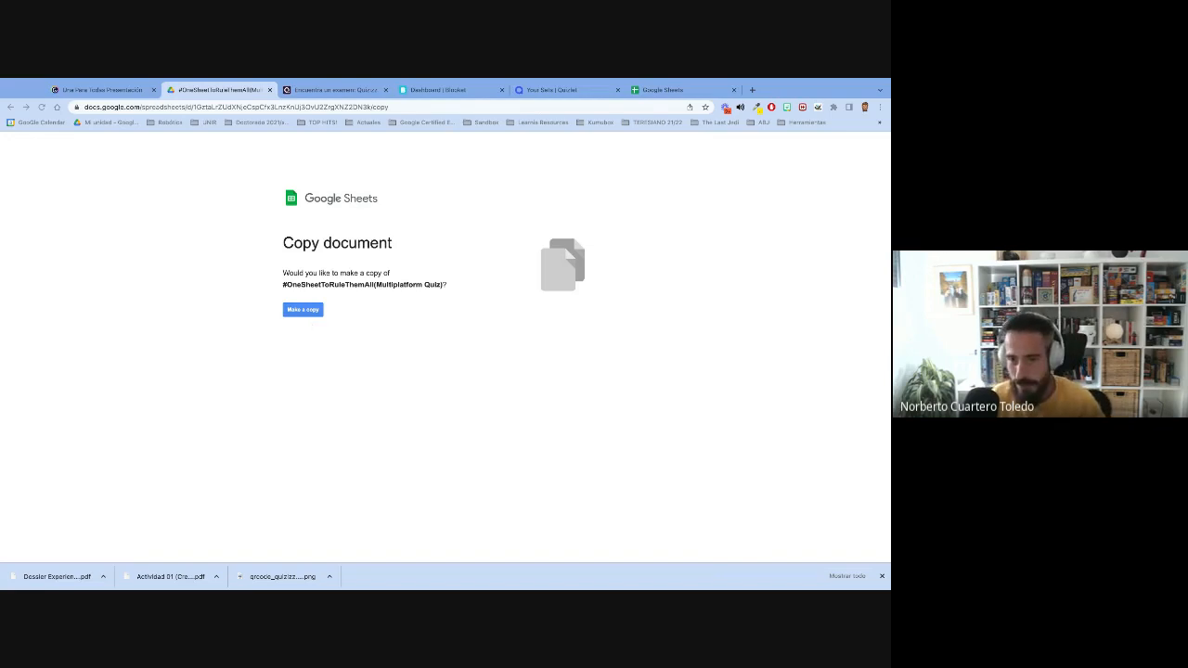
pyautogui.click(305, 312)
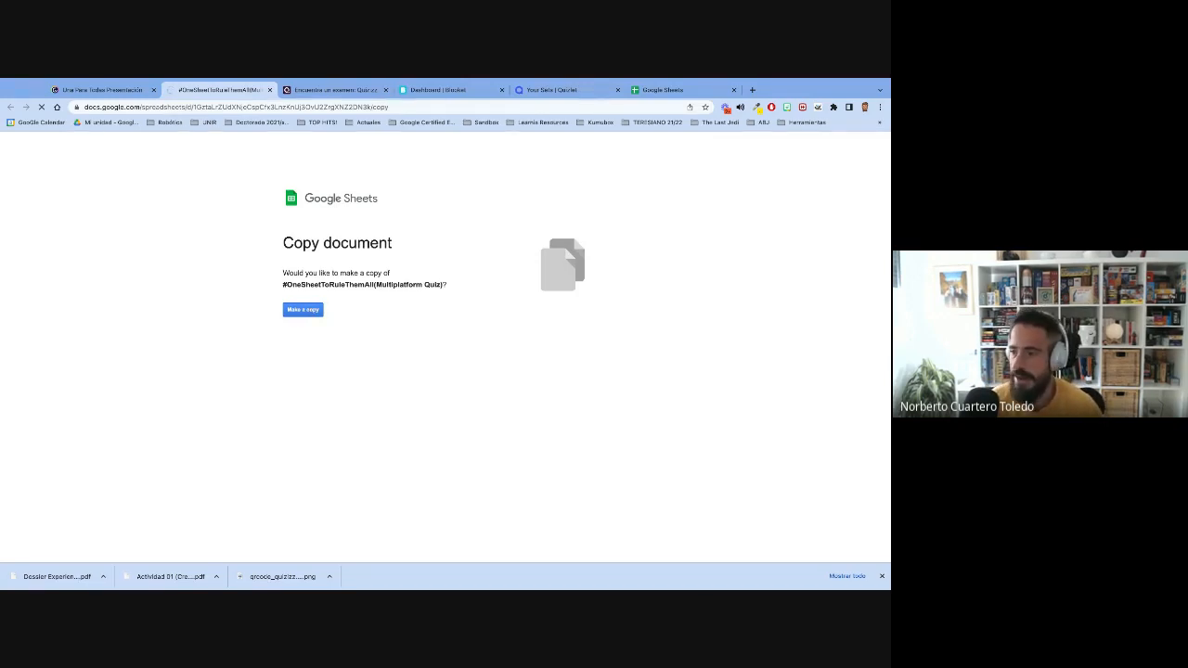
pyautogui.click(882, 577)
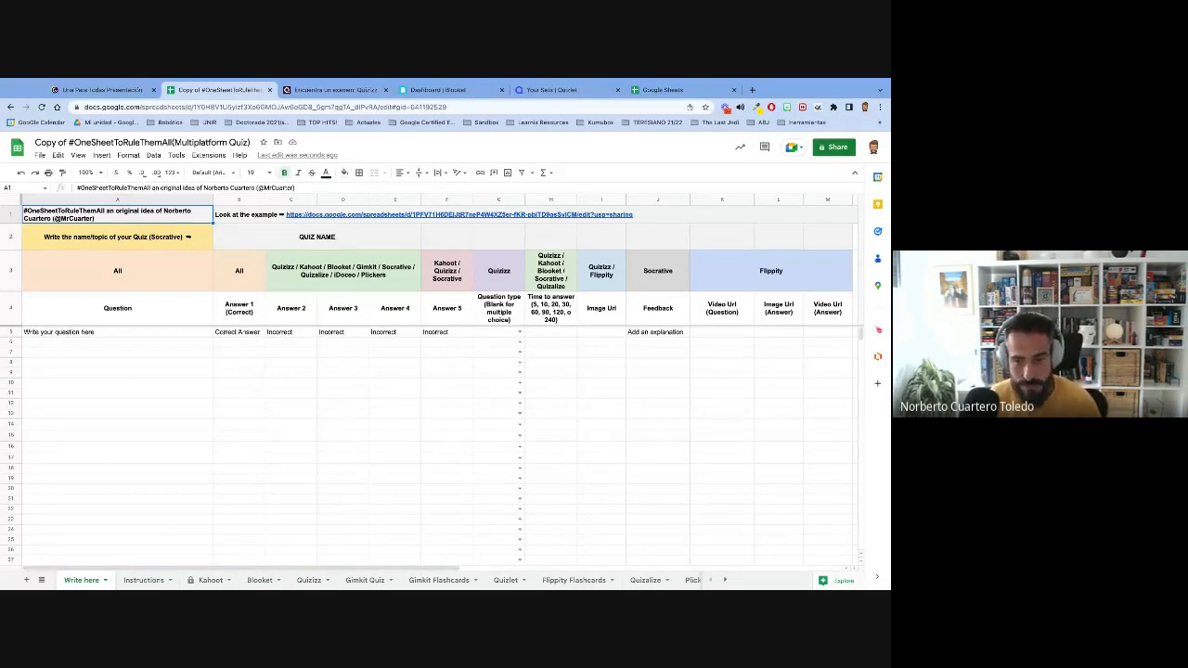
# - Share the copied spreadsheet with anyone with the link as Editor and copy the sharing link
pyautogui.click(135, 363)
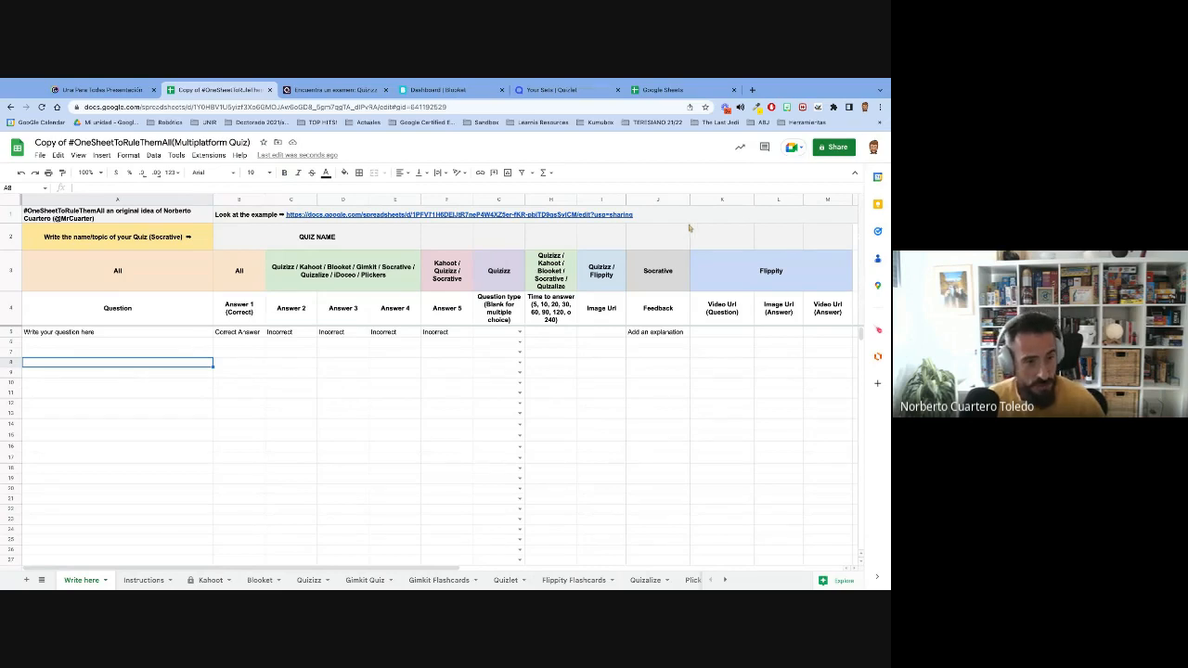
pyautogui.click(841, 148)
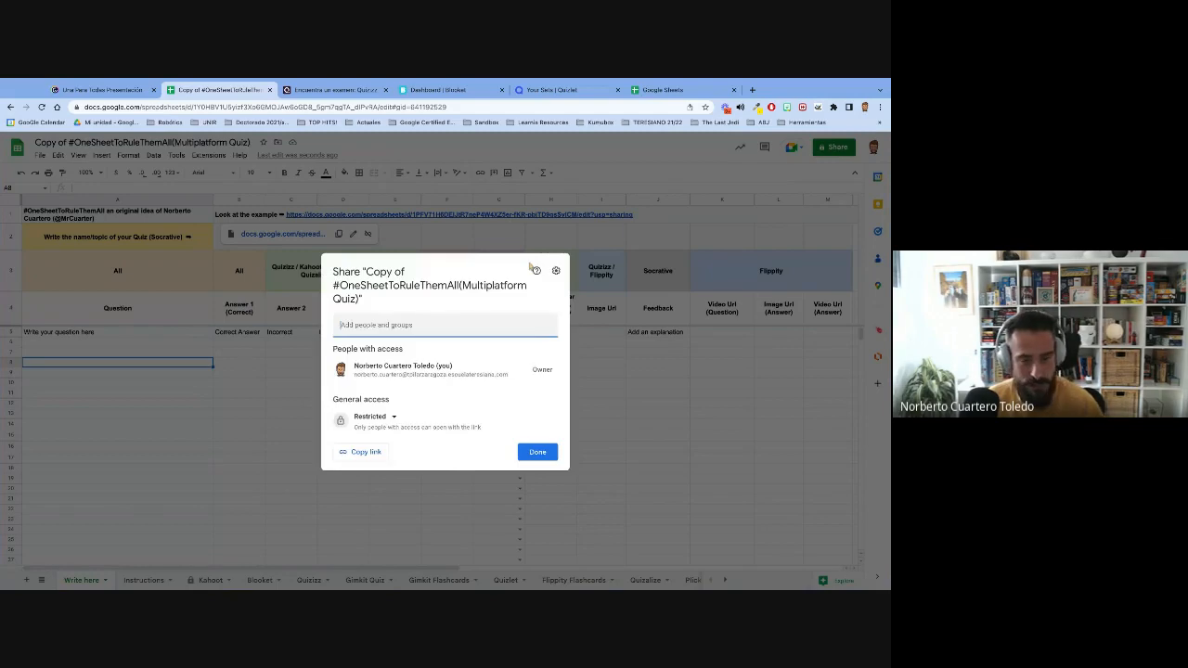
pyautogui.click(386, 417)
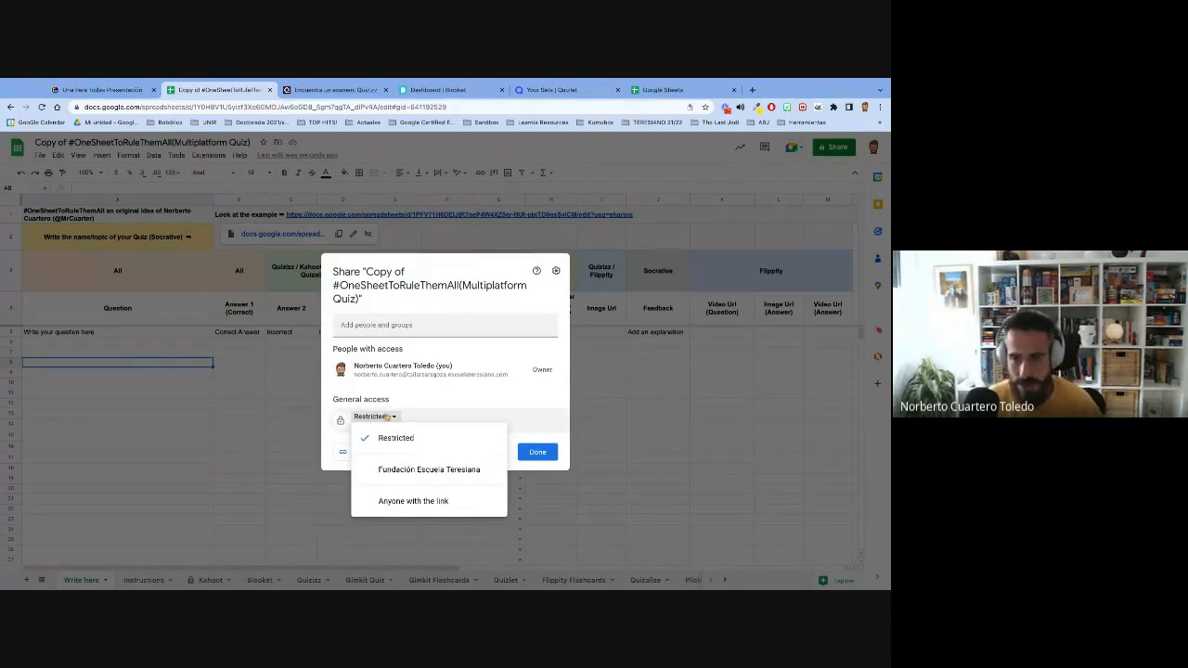
pyautogui.click(410, 506)
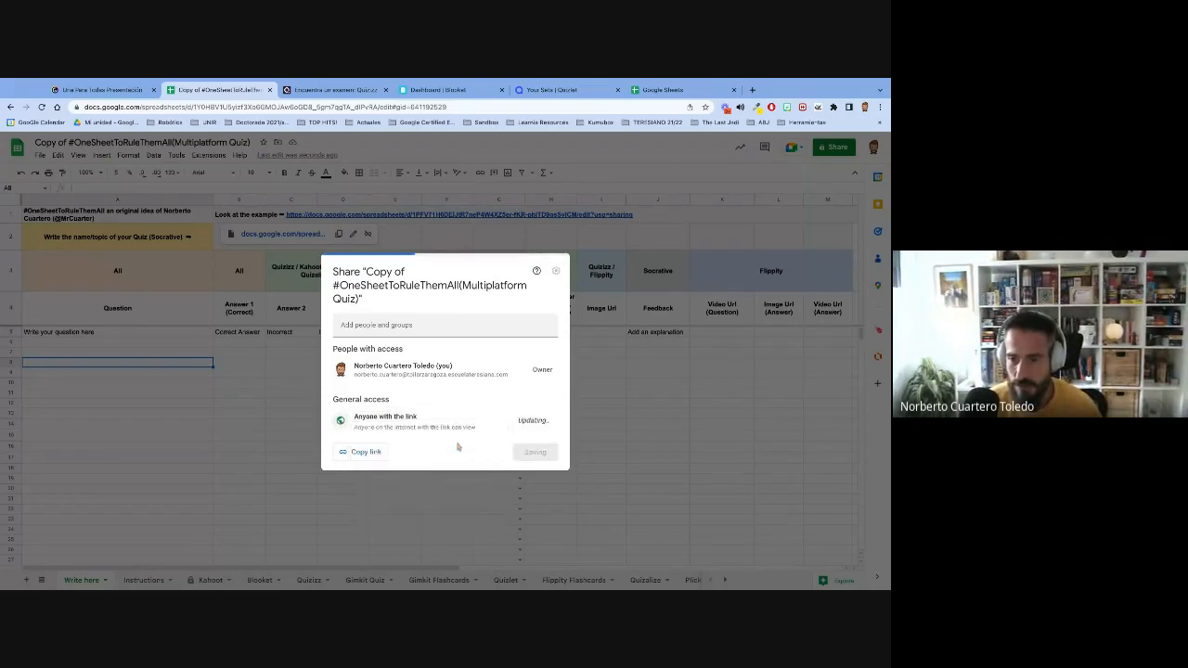
pyautogui.click(534, 420)
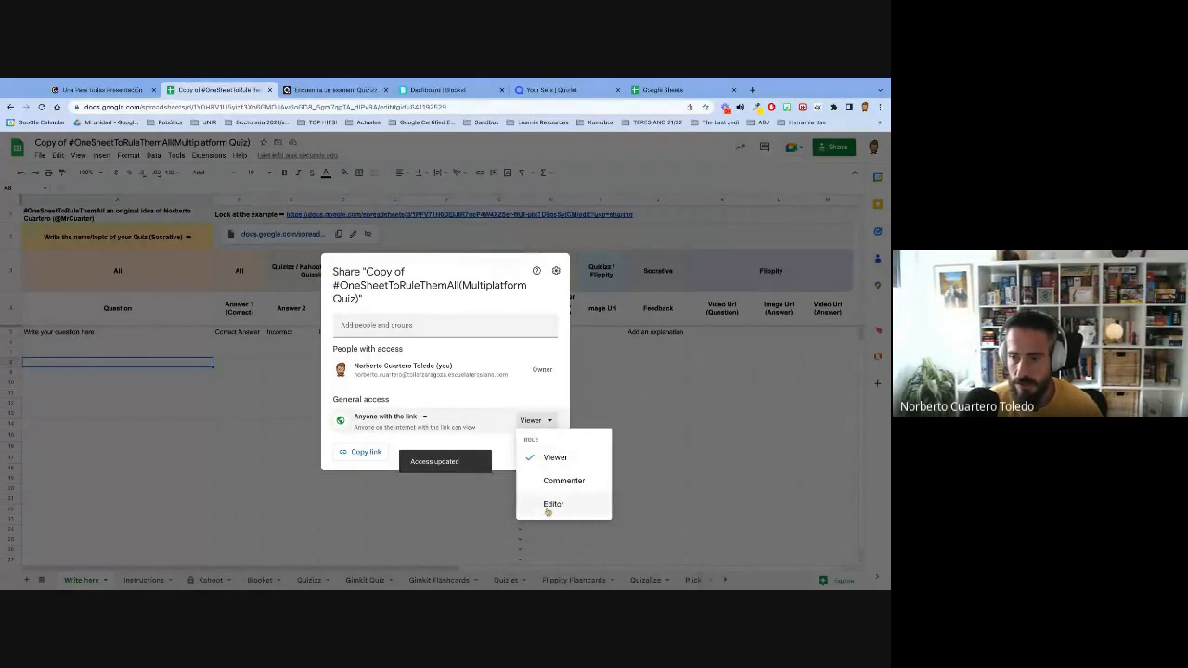
pyautogui.click(553, 504)
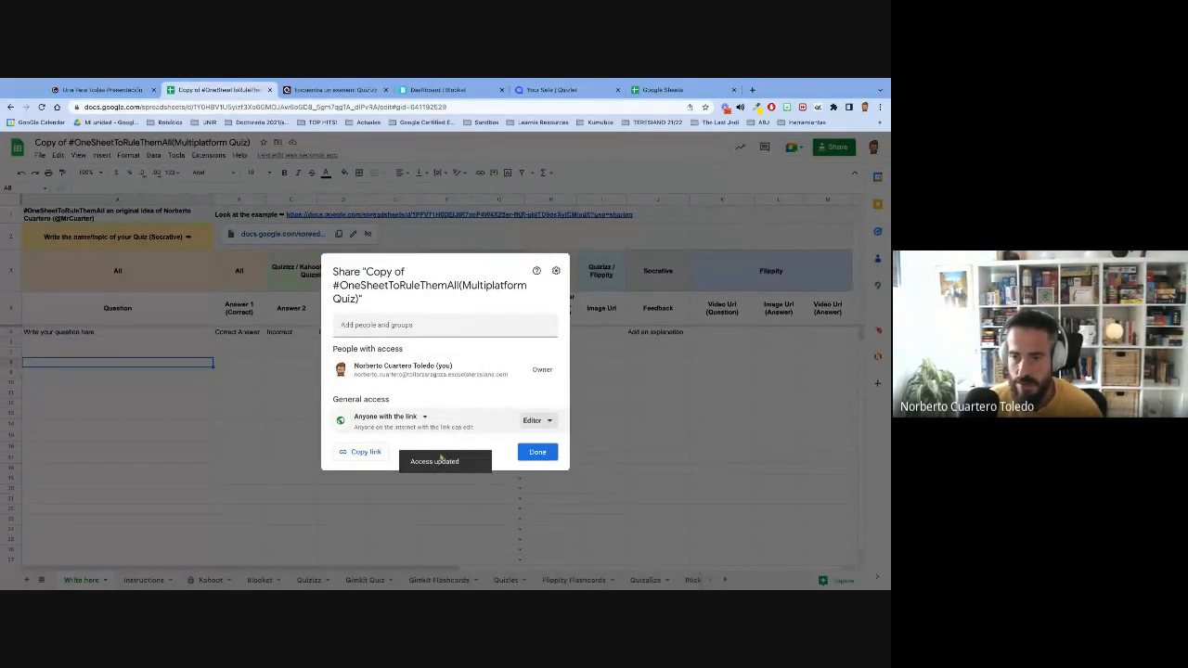
pyautogui.click(370, 452)
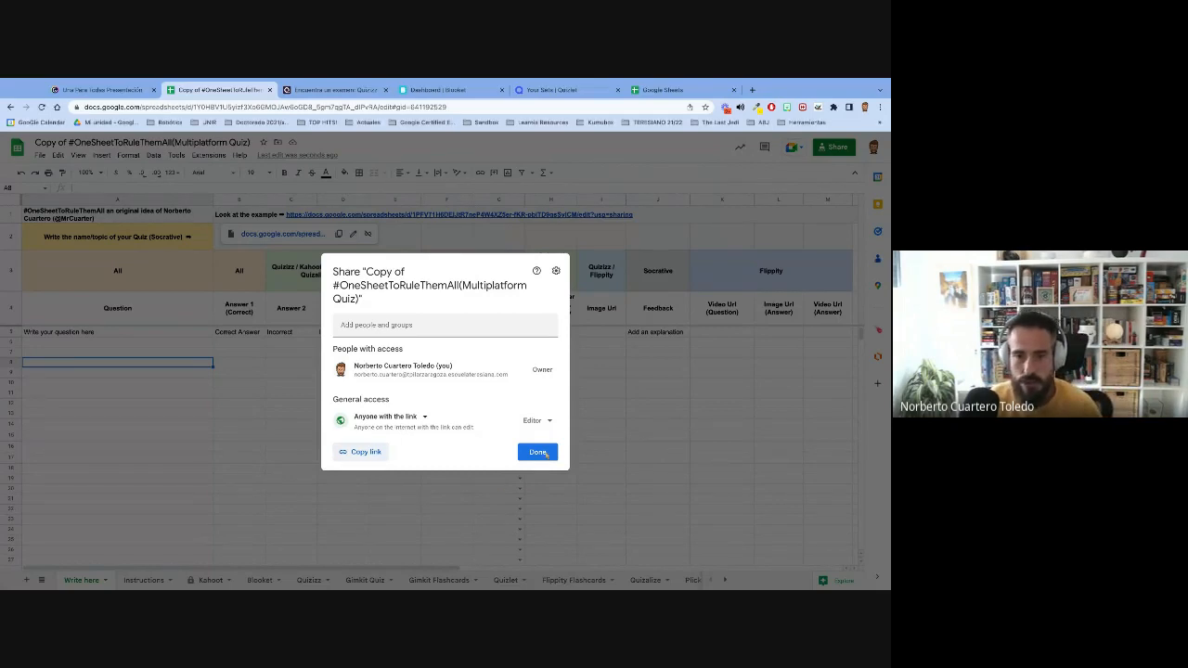
pyautogui.click(538, 452)
# - Examine the example row's question, correct answer and four incorrect answer cells, along with the "All" column heading
pyautogui.click(67, 332)
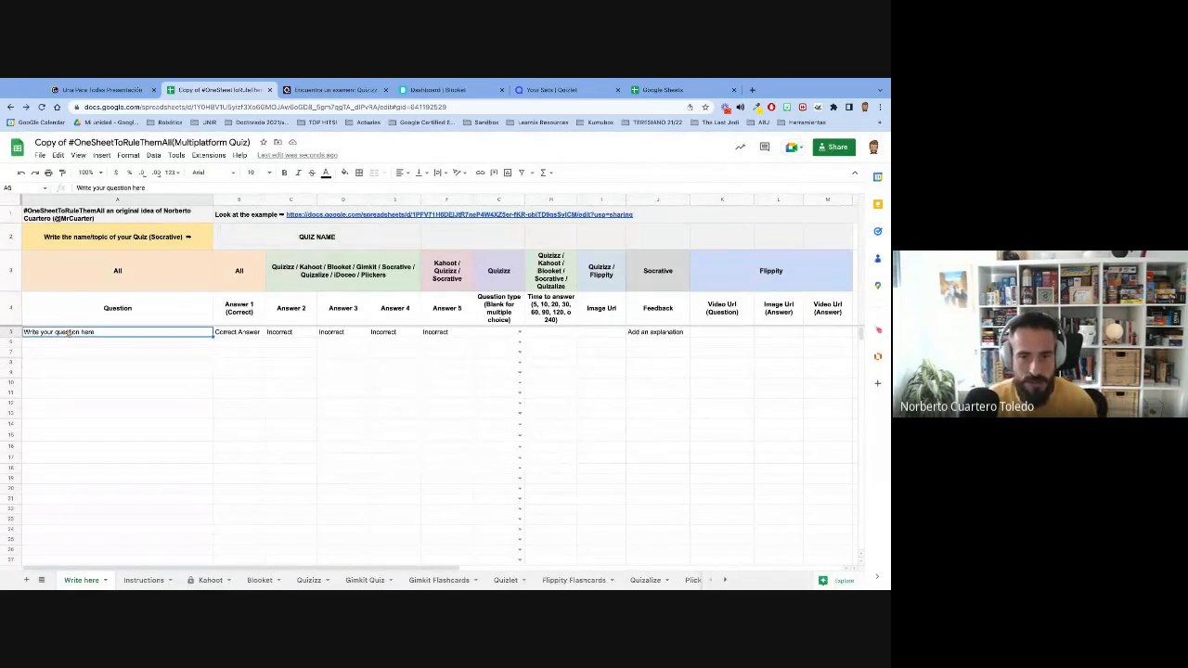
pyautogui.click(253, 333)
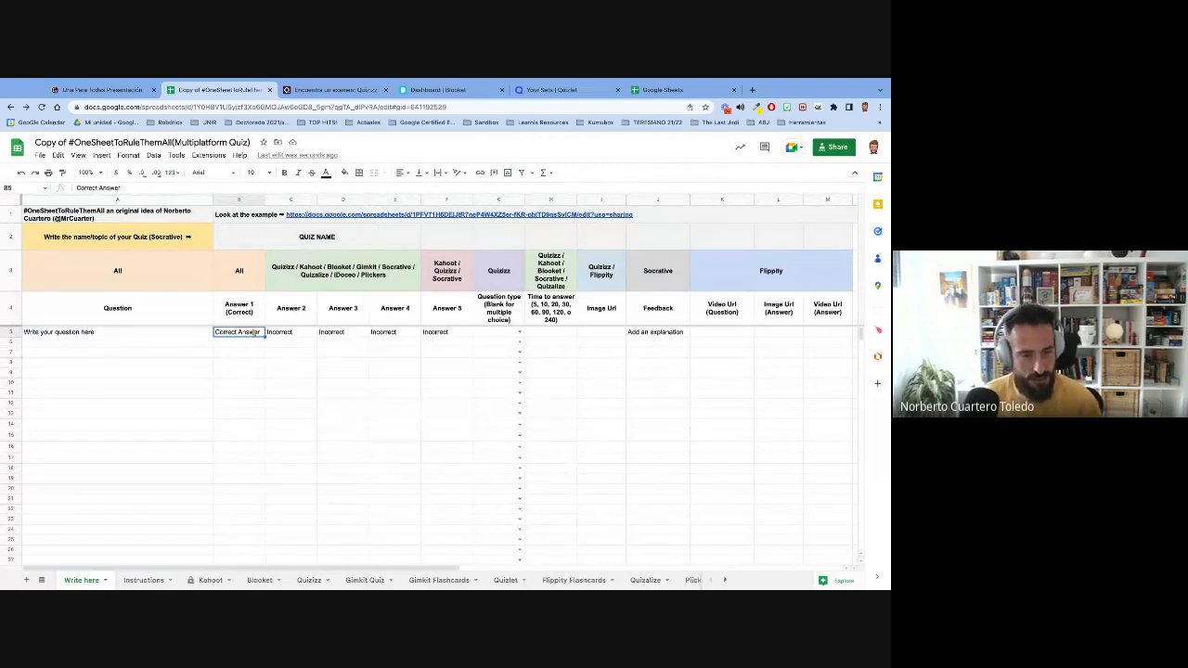
pyautogui.click(285, 334)
pyautogui.click(327, 334)
pyautogui.click(383, 333)
pyautogui.click(436, 336)
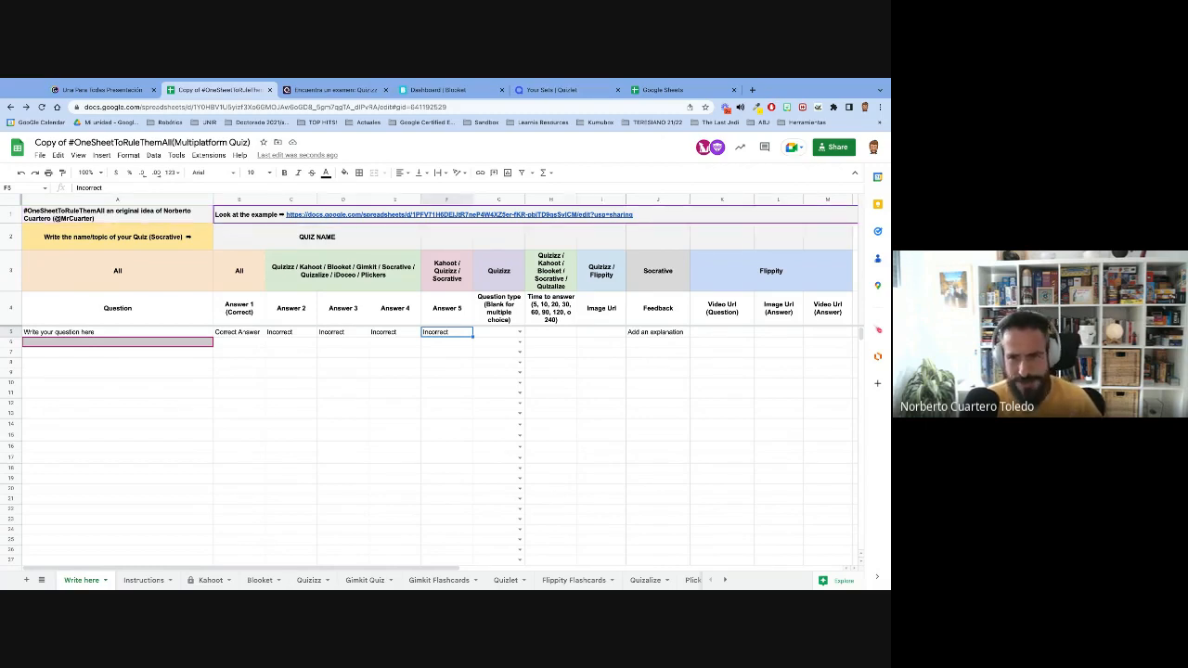
pyautogui.click(147, 275)
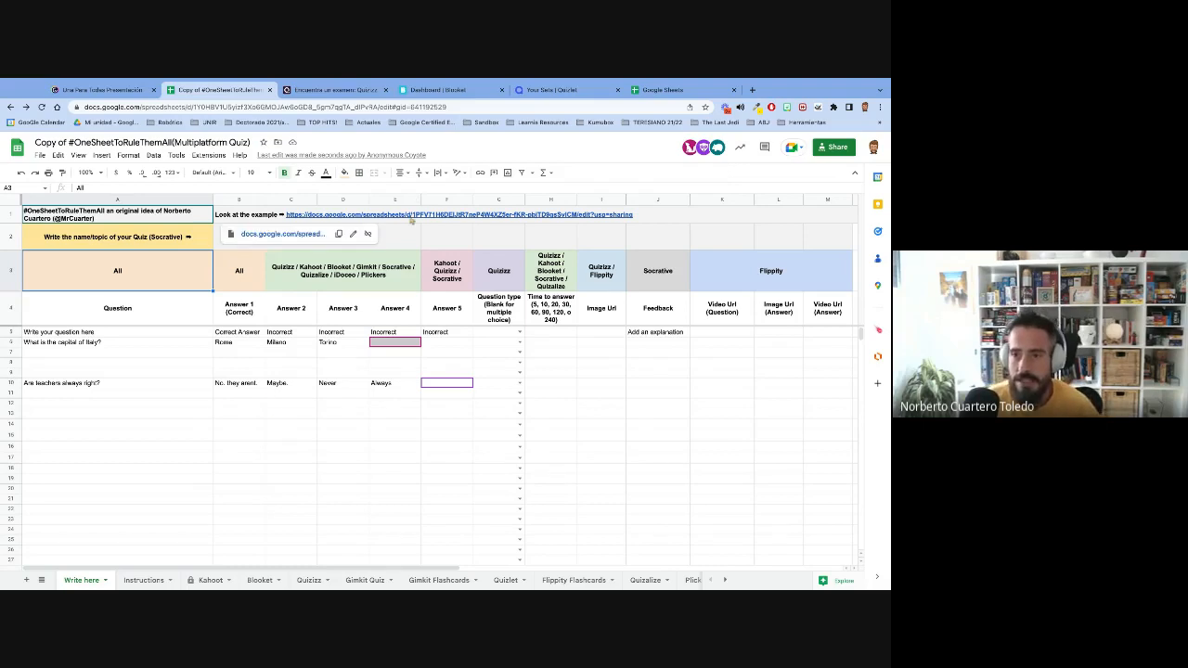
pyautogui.click(411, 219)
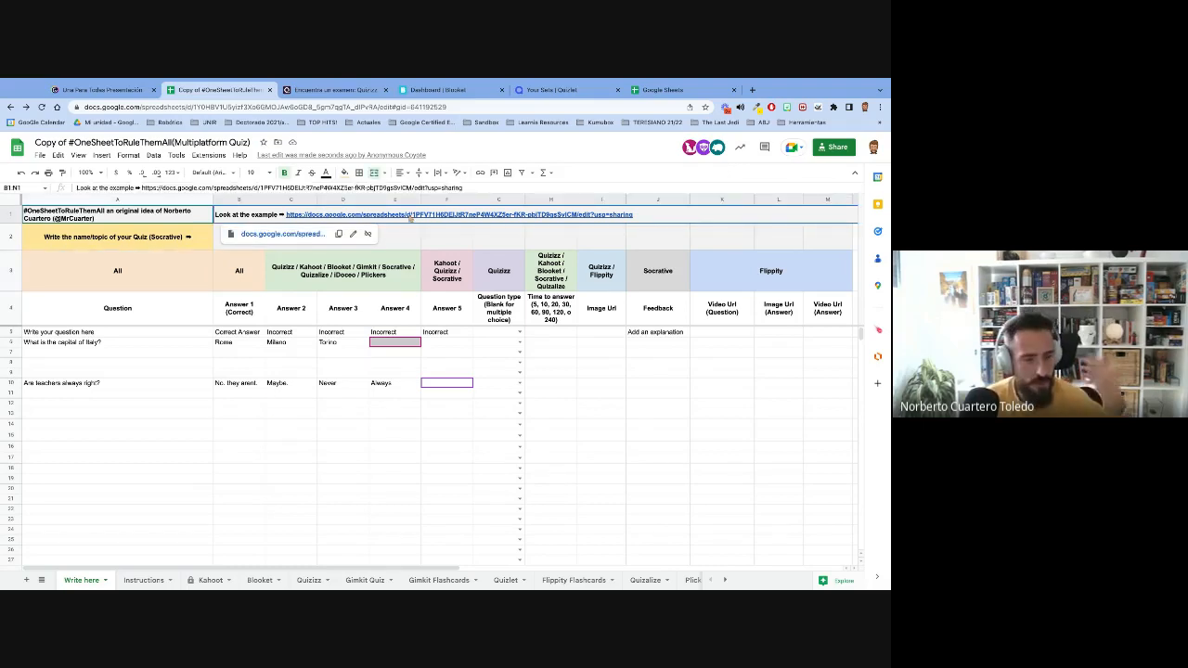
pyautogui.click(295, 235)
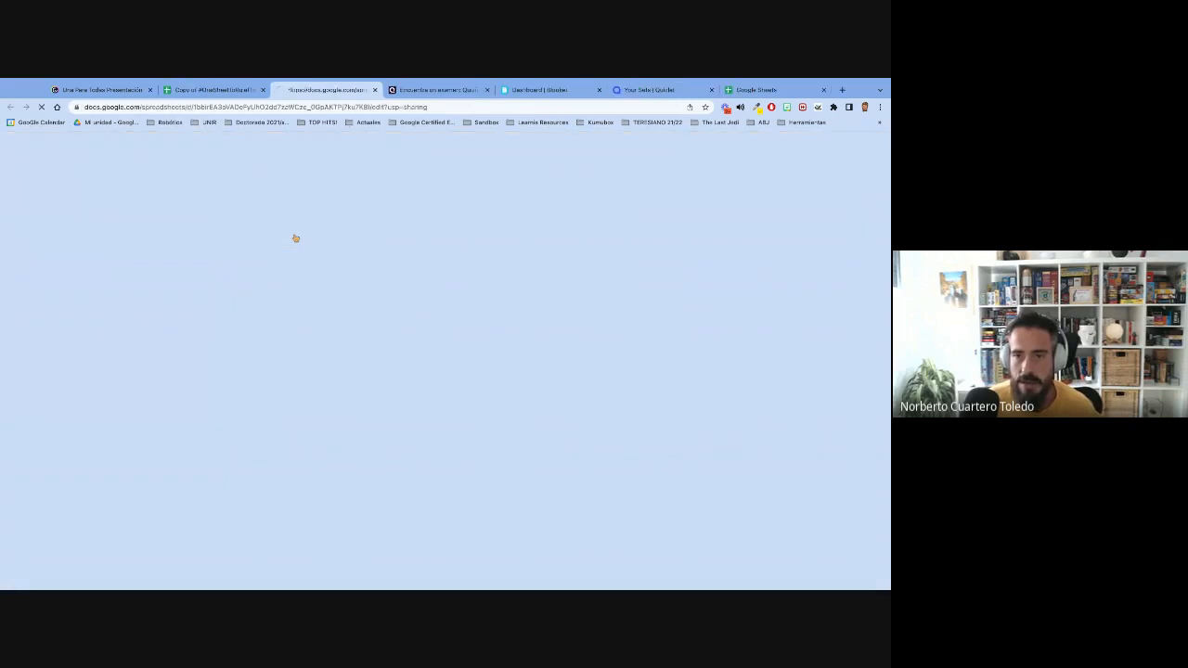
pyautogui.click(375, 90)
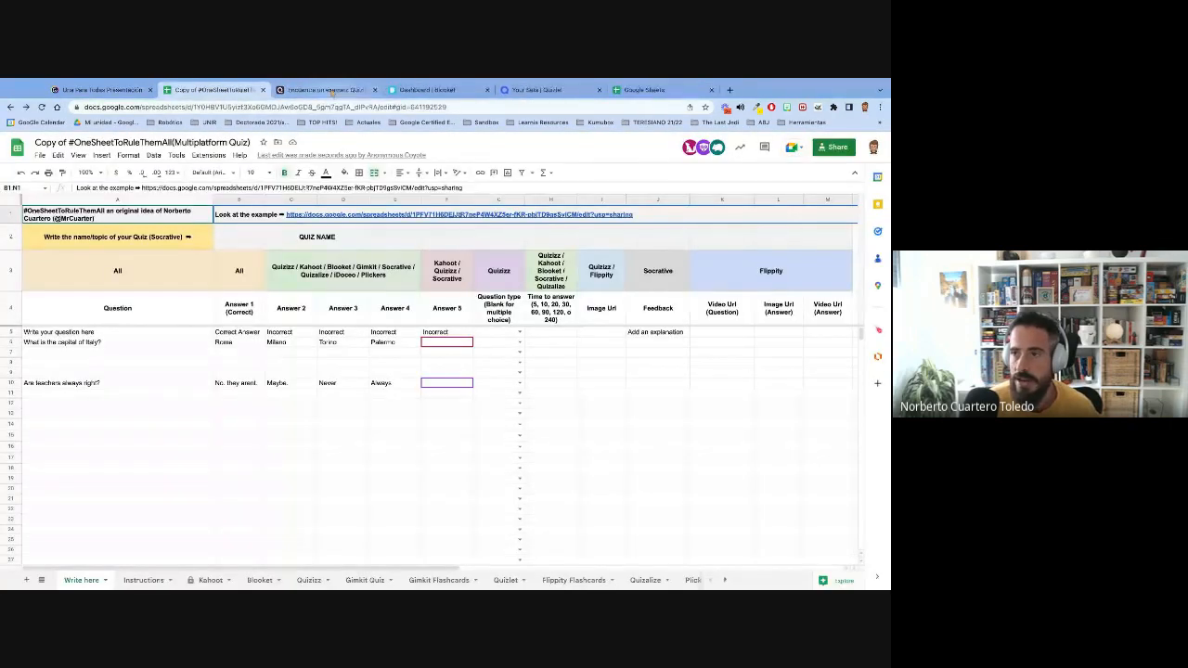
# - Open the #UnaParaTodas (Edad Media Completo) spreadsheet and copy the question range A5:K11
pyautogui.click(650, 90)
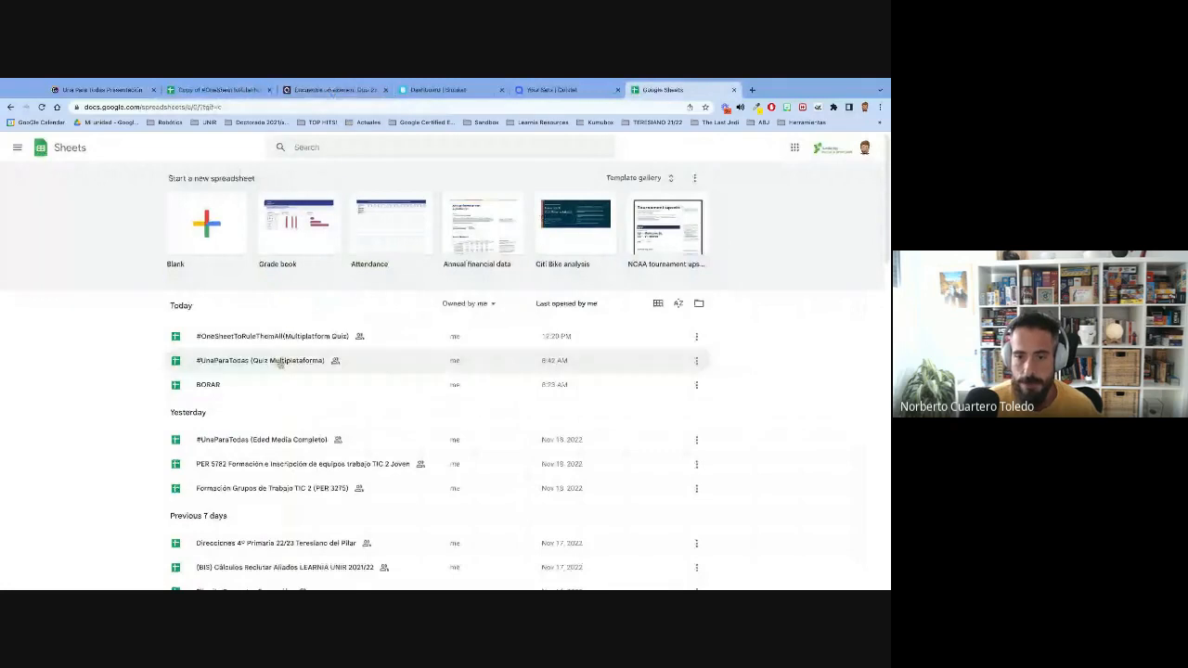
pyautogui.click(265, 440)
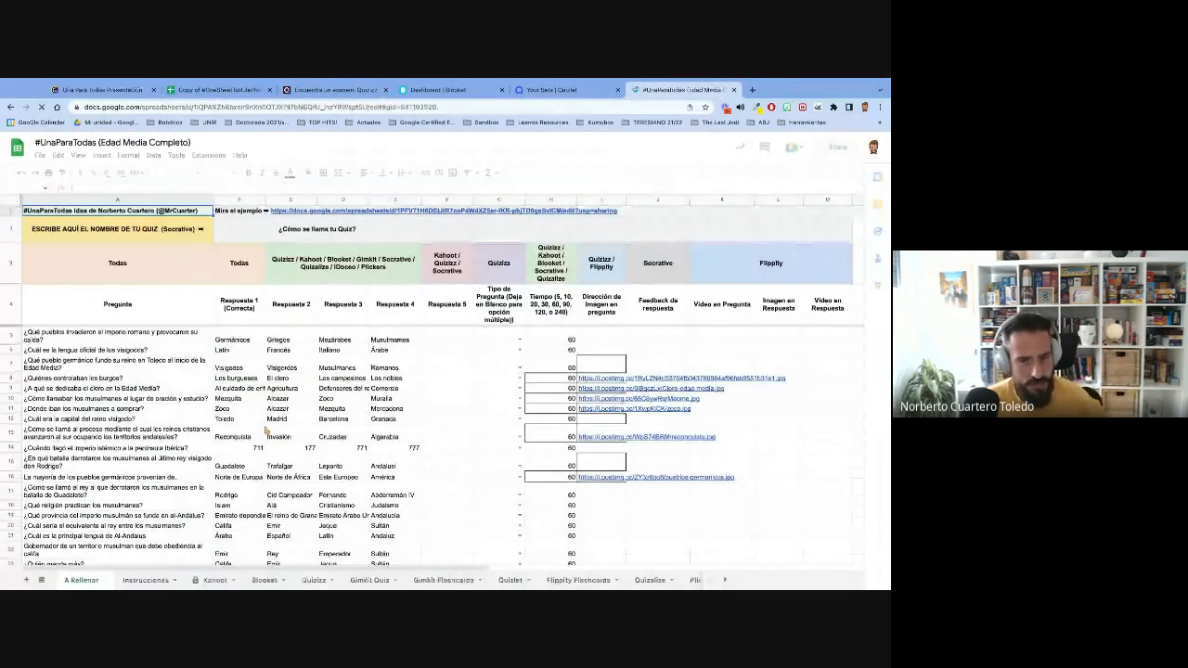
pyautogui.click(177, 332)
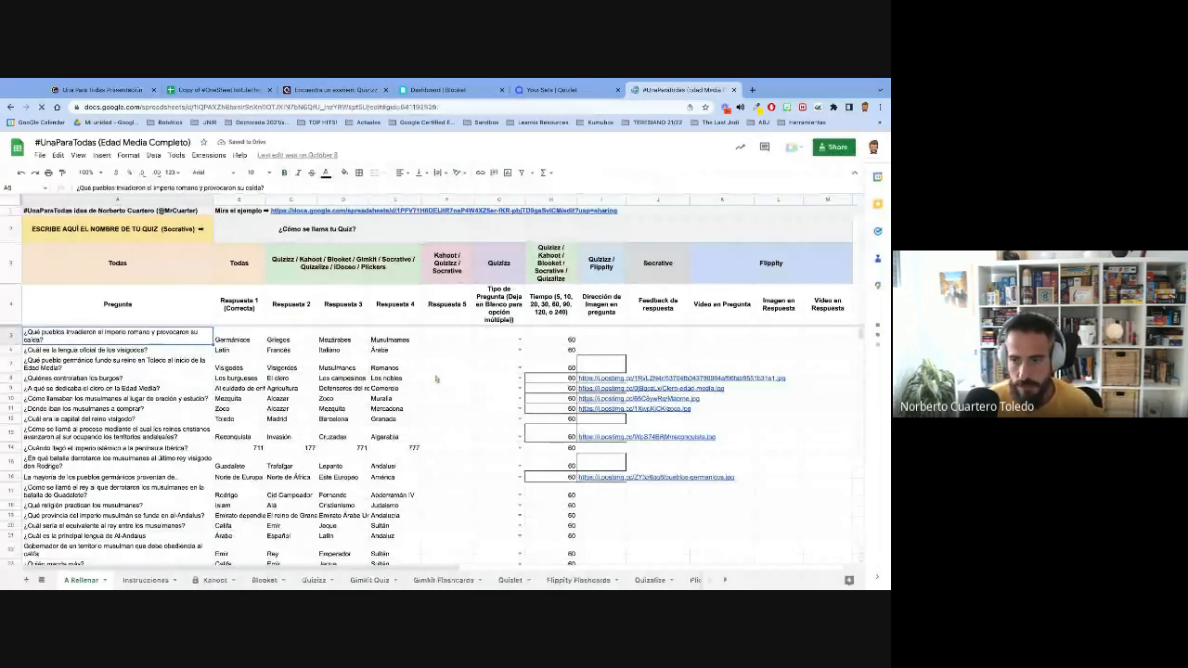
pyautogui.keyDown('shift'); pyautogui.click(719, 410); pyautogui.keyUp('shift')
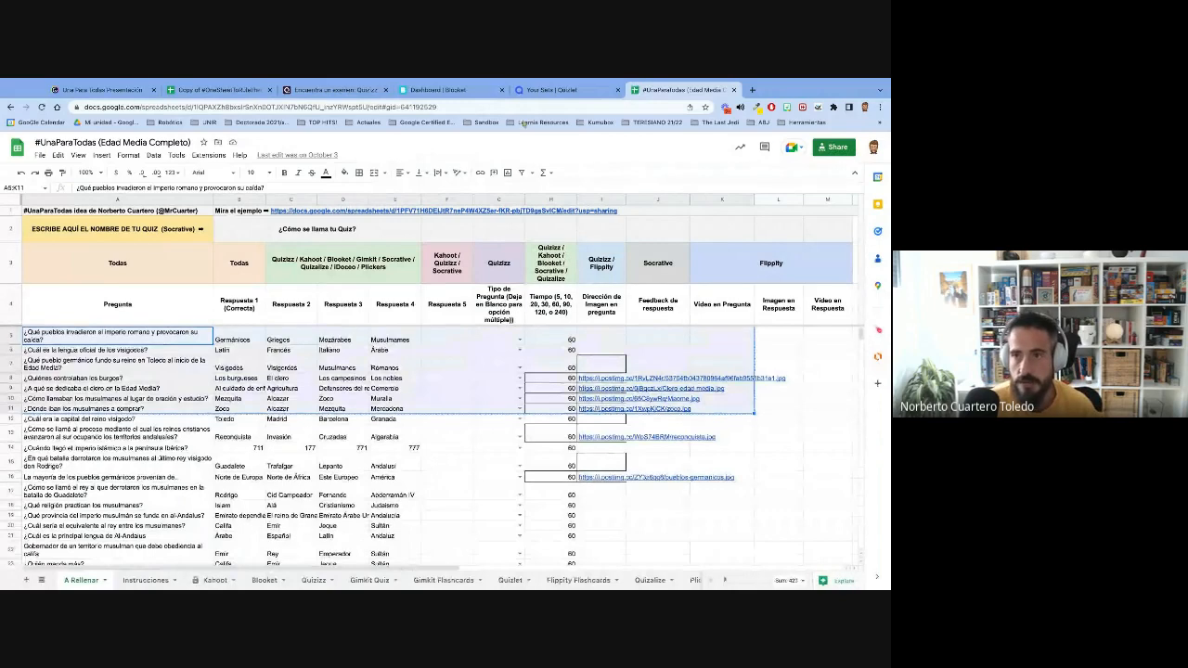
# - Paste the copied questions into the shared quiz copy's Write here sheet, starting at cell A11
pyautogui.click(219, 90)
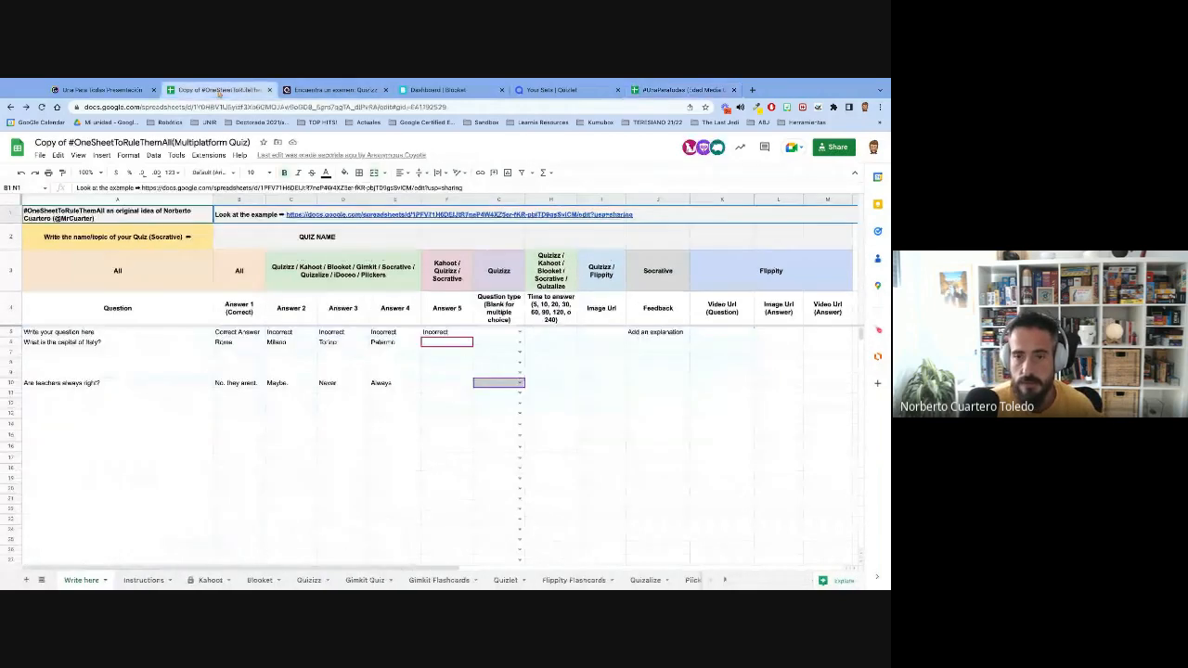
pyautogui.click(26, 395)
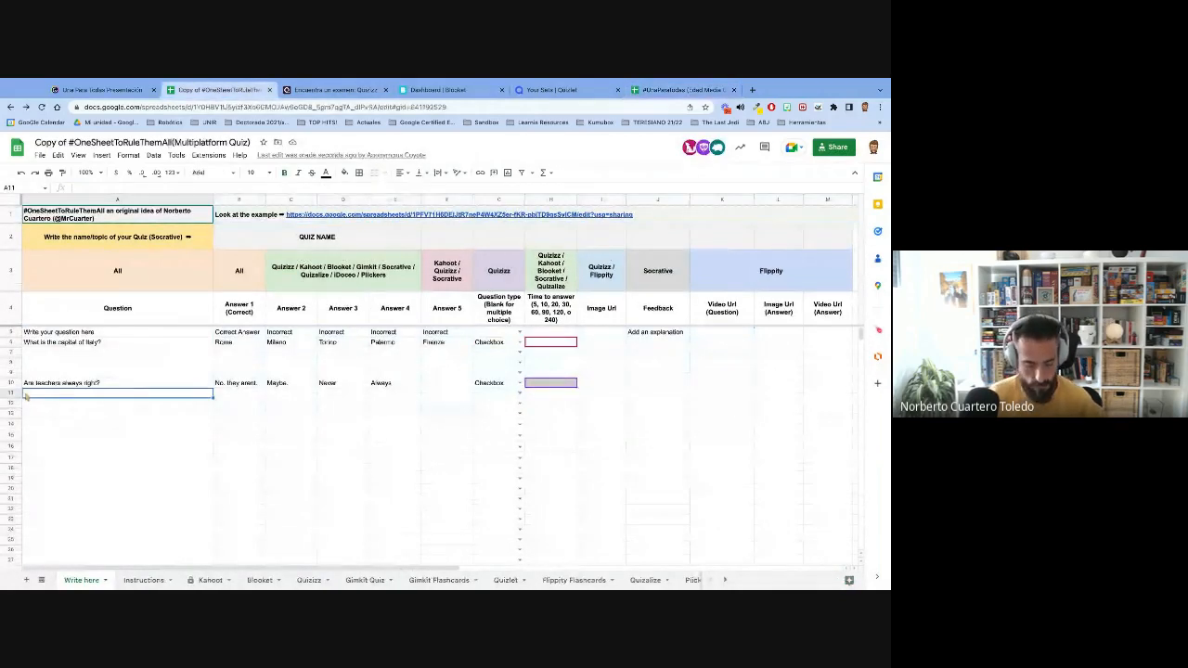
pyautogui.hotkey('ctrl', 'v')
pyautogui.click(147, 513)
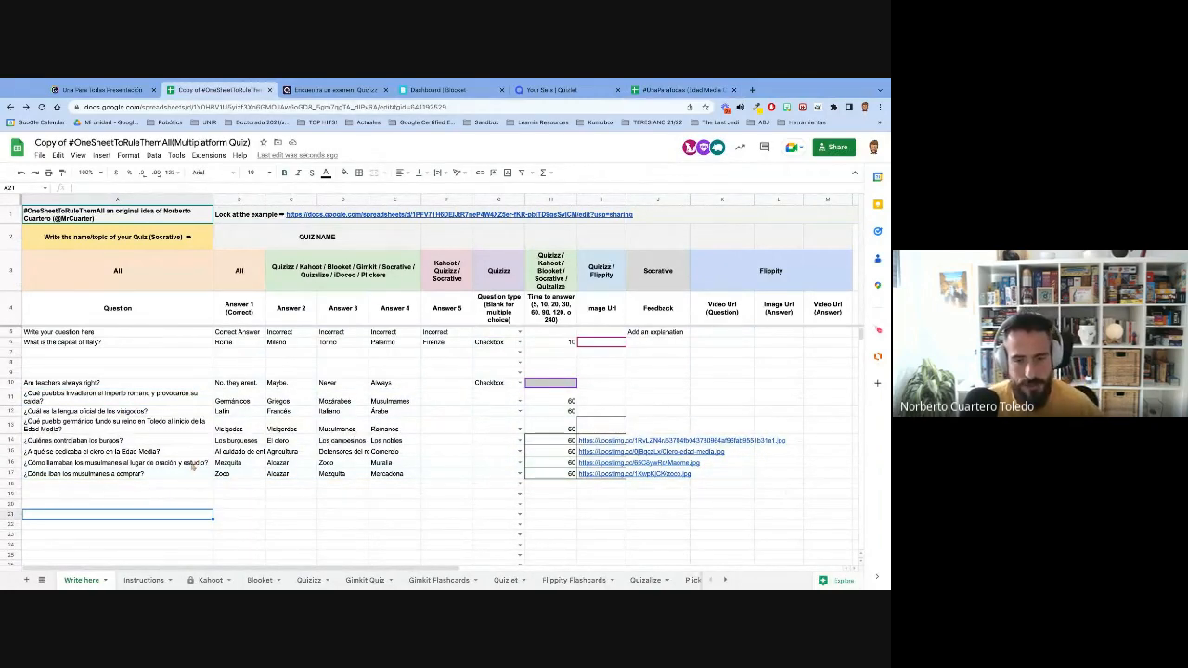
# - Review the Quizlet / Deck.toys entry on the Instructions sheet and select the answer-question pairs in A3:A15 of the Quizlet sheet
pyautogui.click(144, 580)
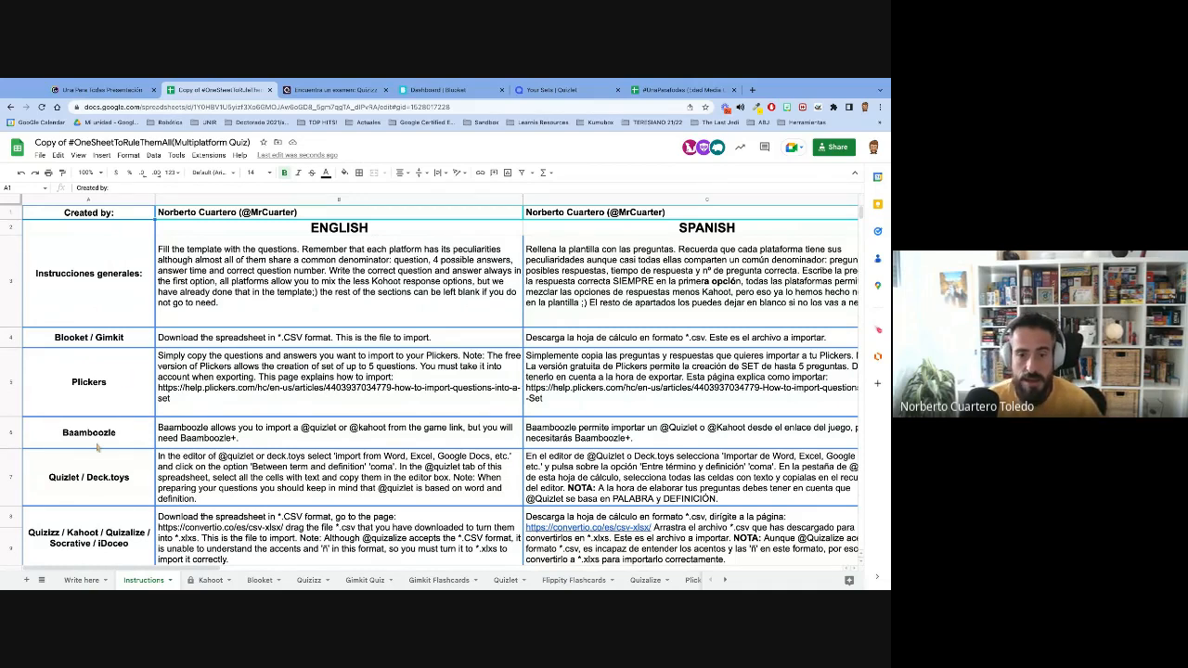
pyautogui.click(108, 487)
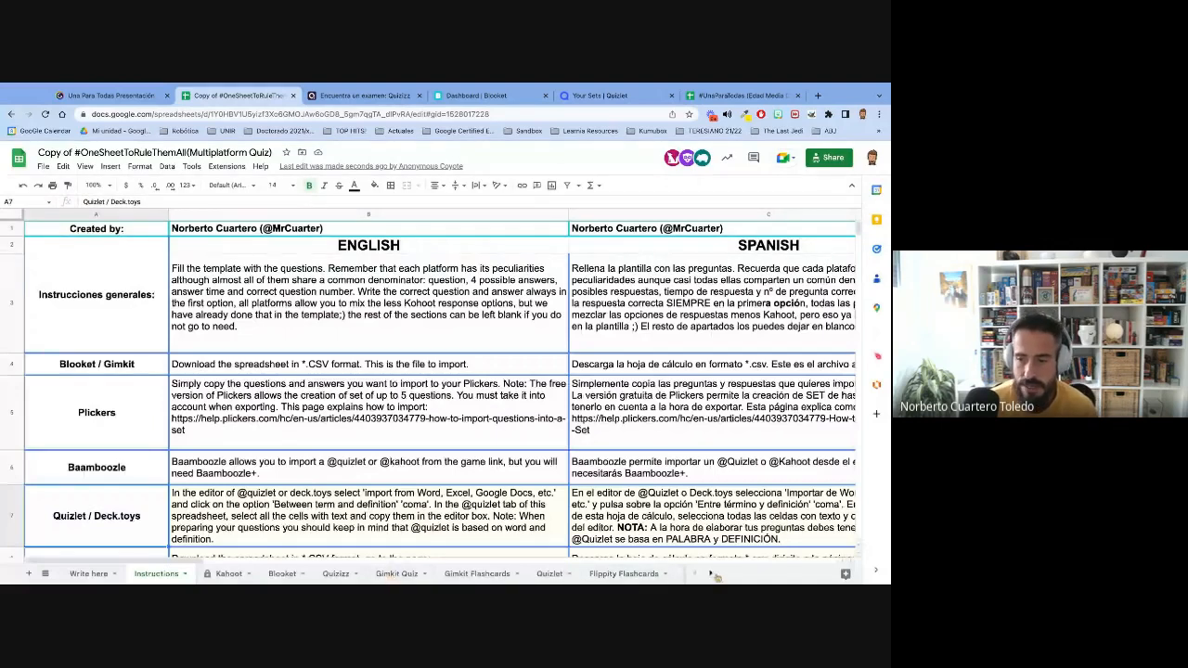
pyautogui.click(549, 573)
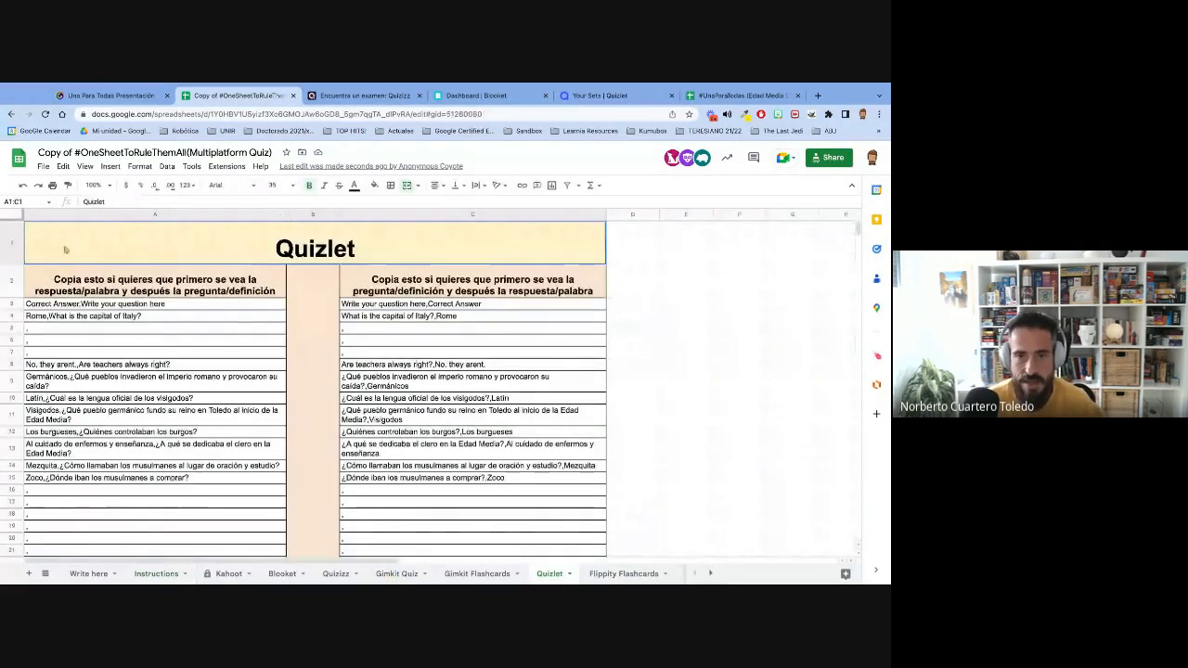
pyautogui.click(93, 304)
pyautogui.keyDown('shift'); pyautogui.click(201, 483); pyautogui.keyUp('shift')
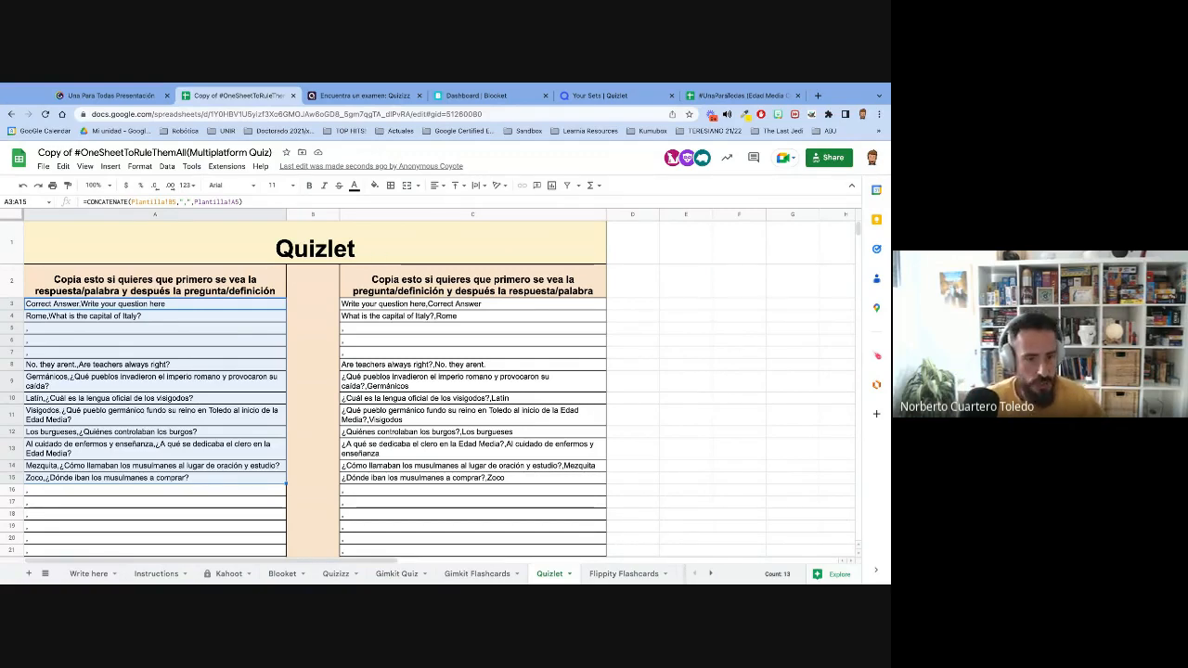
pyautogui.click(745, 96)
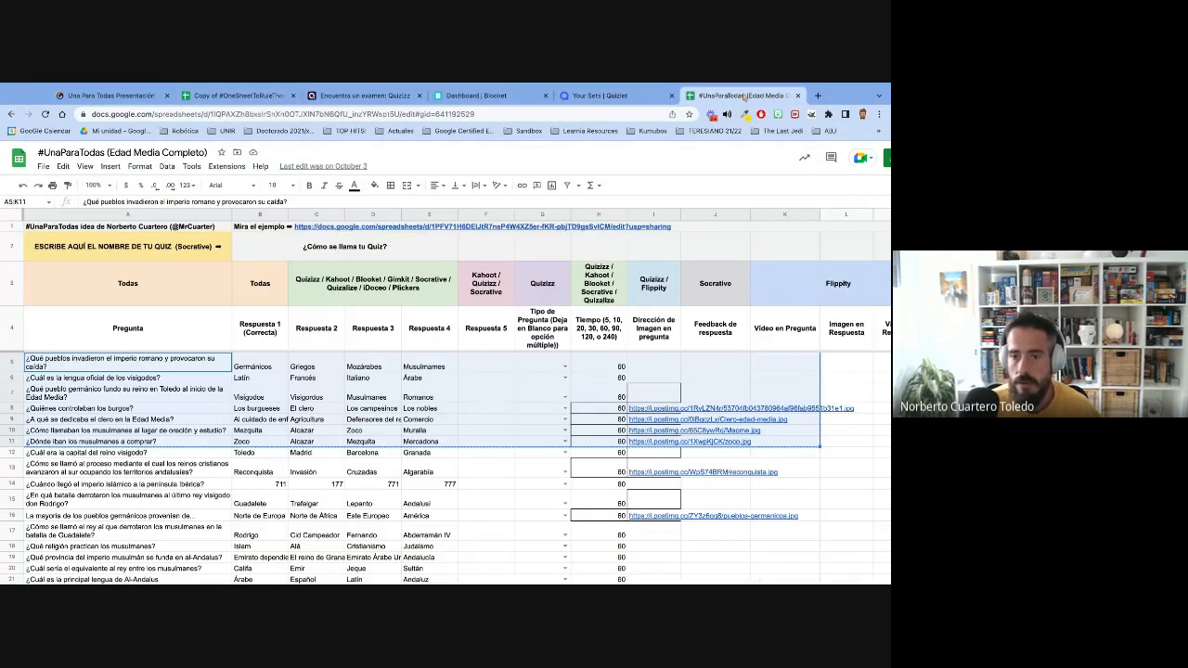
pyautogui.click(236, 95)
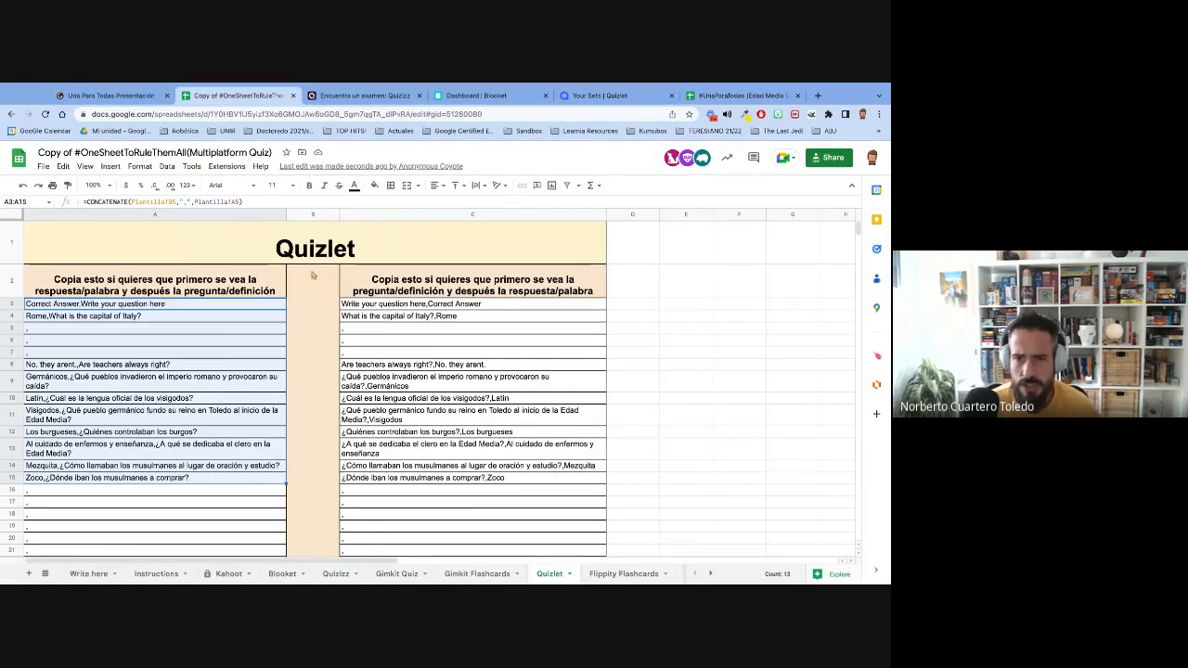
# - Copy the question block starting at A10 on the Write here sheet and paste it at A7 to fill the empty rows
pyautogui.click(88, 573)
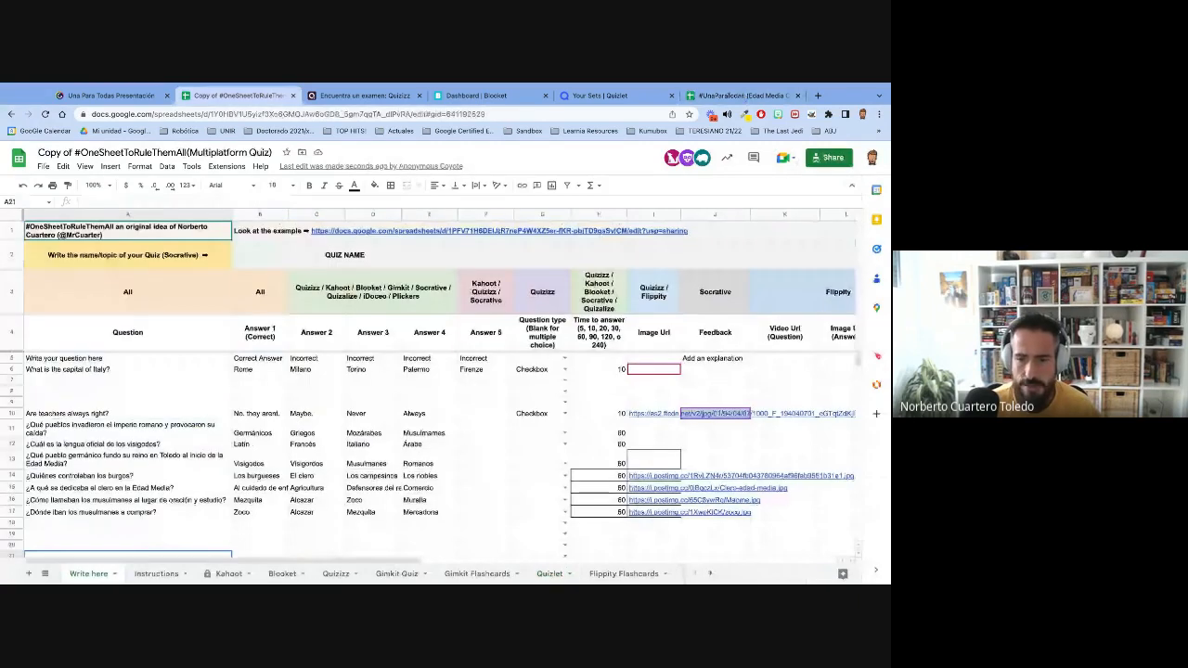
pyautogui.click(55, 414)
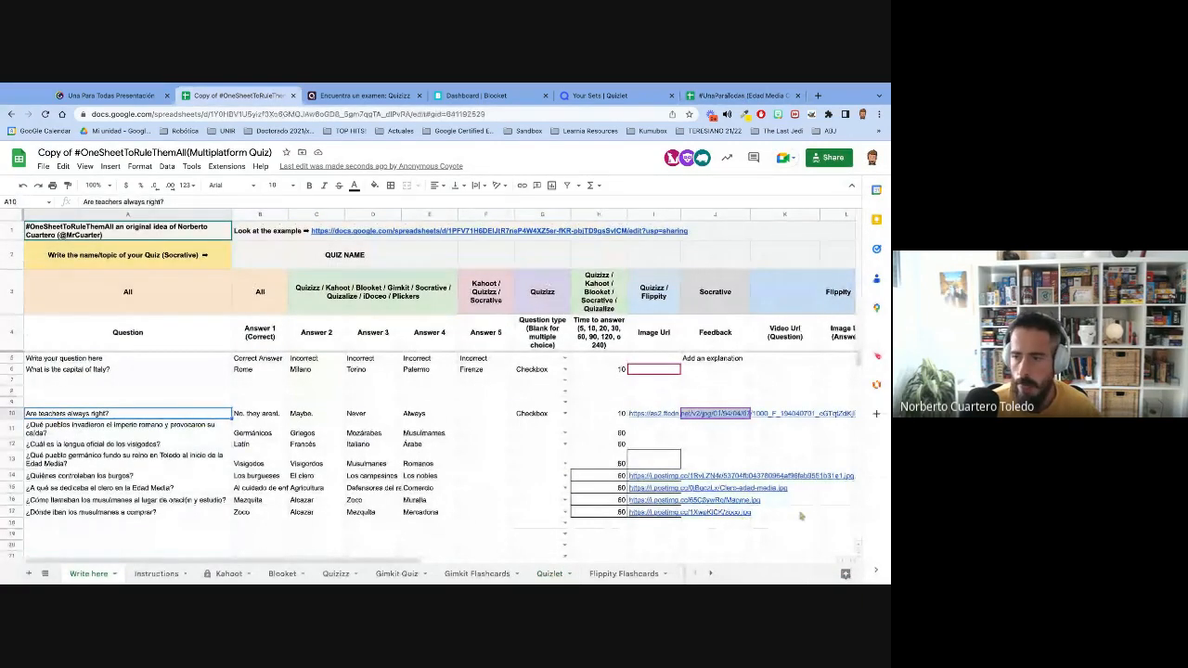
pyautogui.hotkey('ctrl', 'a')
pyautogui.hotkey('ctrl', 'c')
pyautogui.click(51, 380)
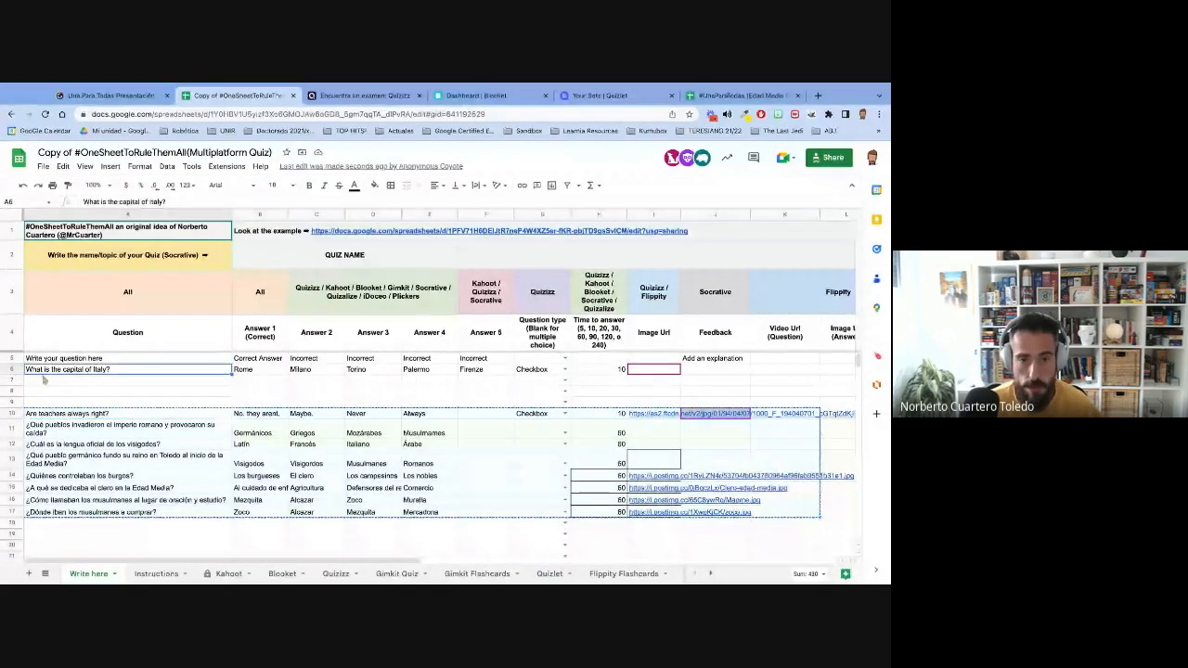
pyautogui.hotkey('ctrl', 'v')
pyautogui.click(352, 487)
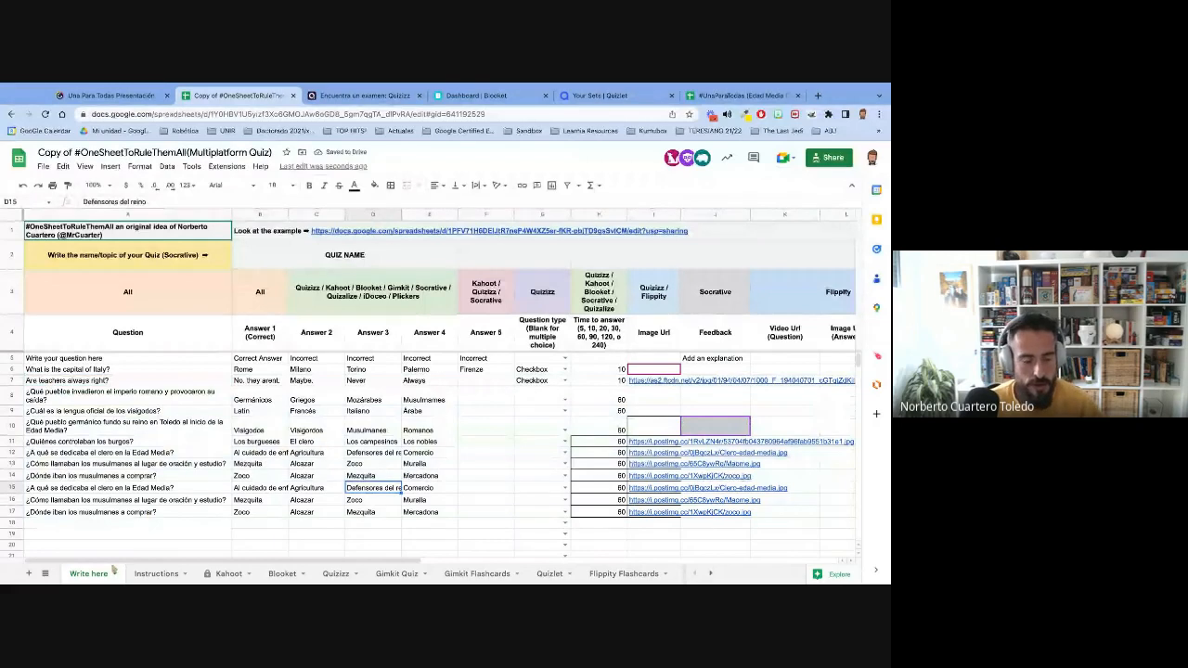
# - Look through the Plantilla, Socrative, Plickers and Flippity Flashcards sheets to examine how the questions are laid out for each platform
pyautogui.click(710, 574)
pyautogui.click(710, 573)
pyautogui.click(645, 573)
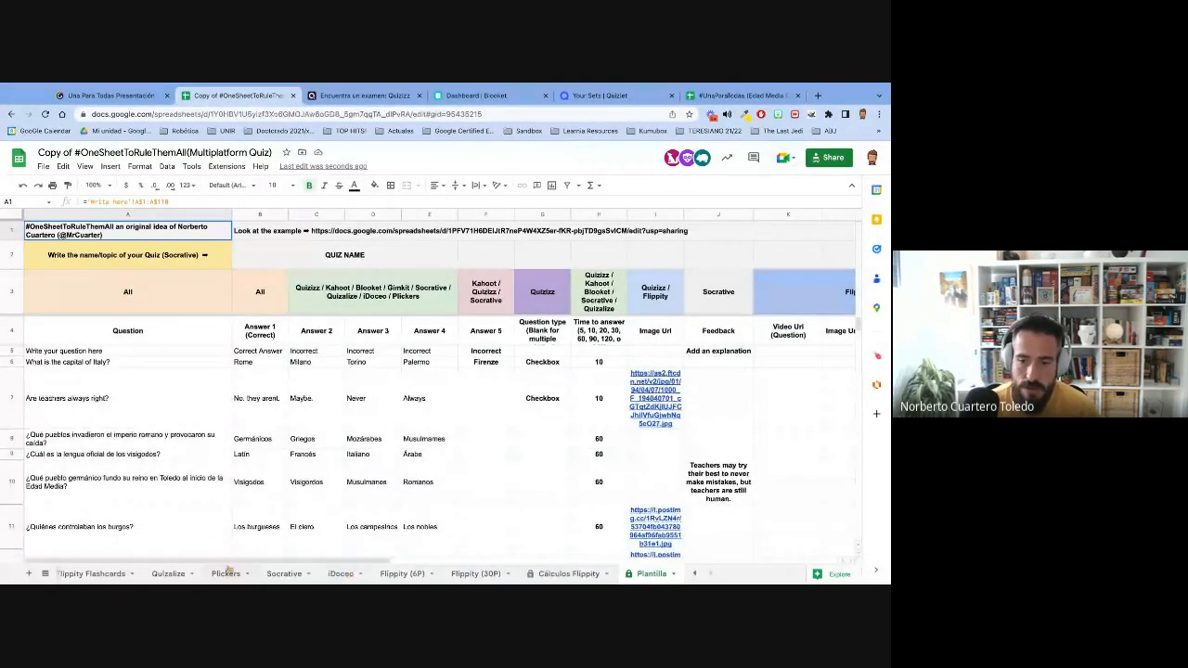
pyautogui.click(284, 573)
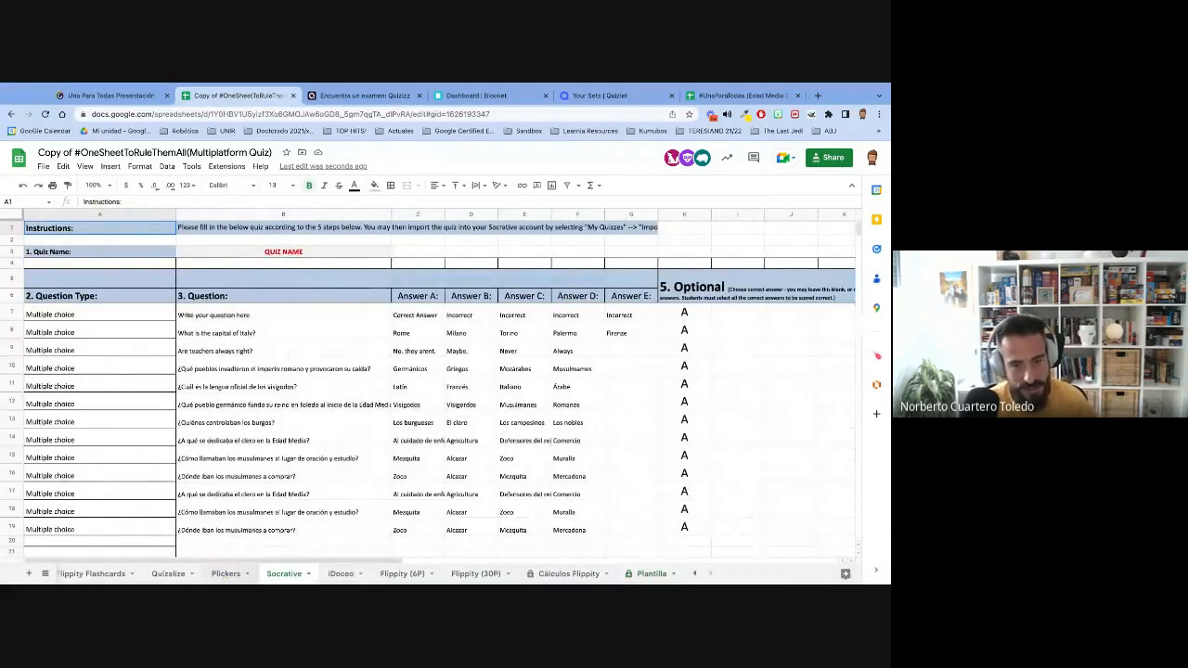
pyautogui.click(111, 314)
pyautogui.click(229, 313)
pyautogui.click(490, 331)
pyautogui.click(231, 572)
pyautogui.click(168, 572)
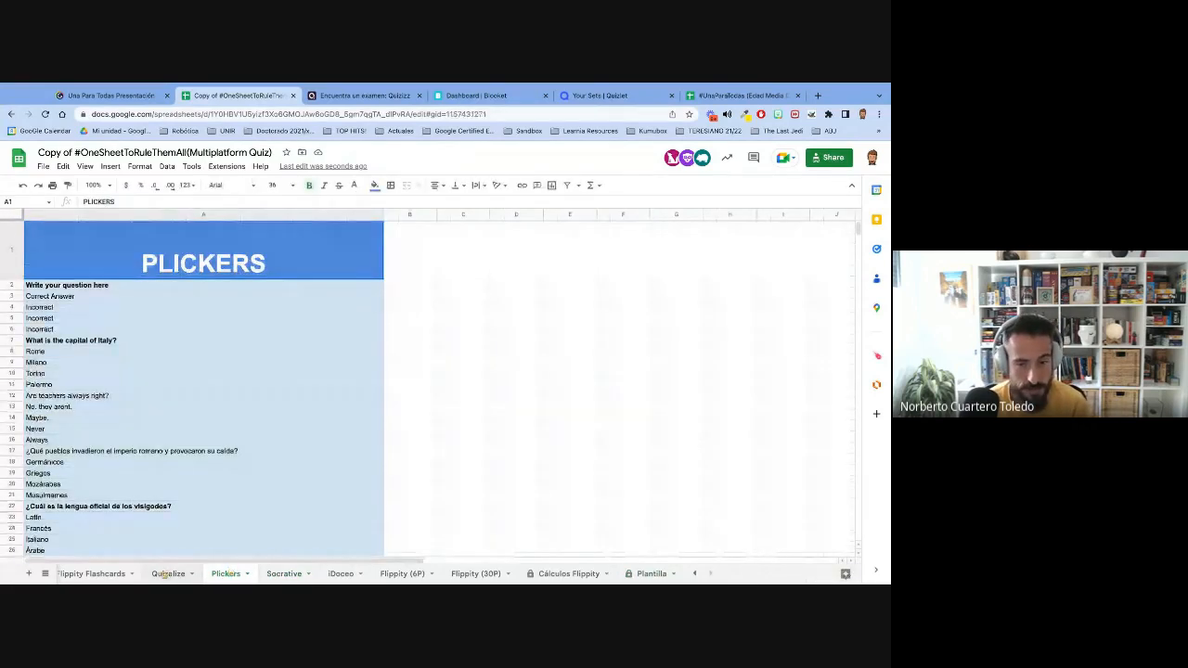
pyautogui.click(102, 573)
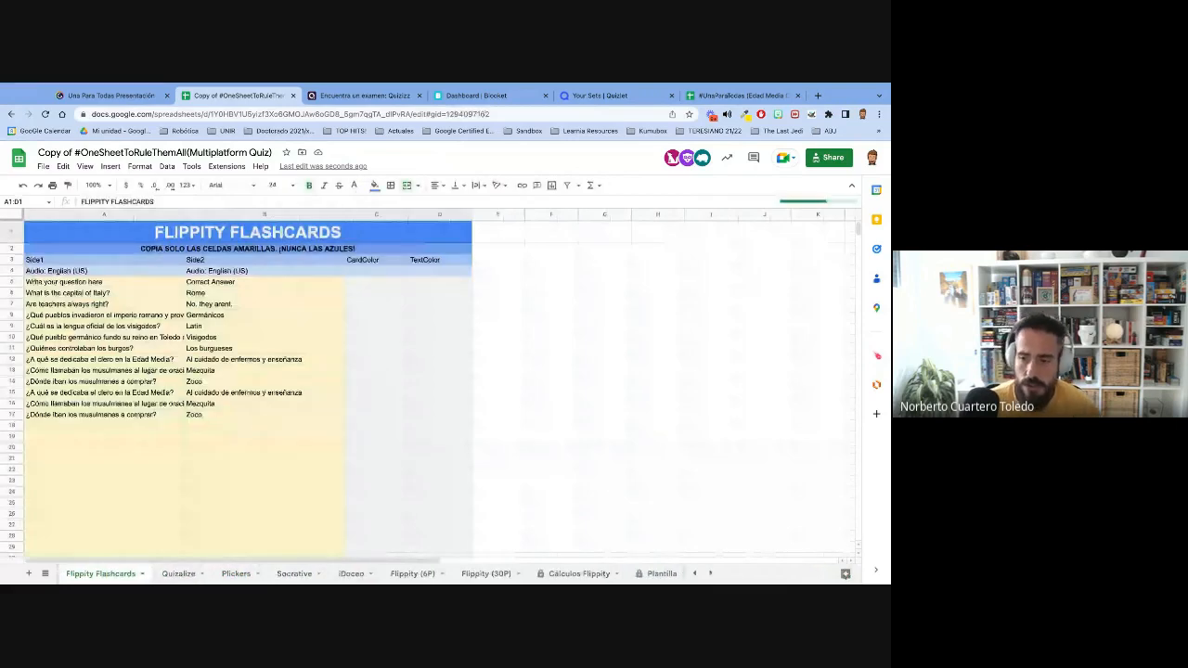
# - Open the Quizizz sheet and download it as a comma-separated values (.csv) file
pyautogui.click(694, 573)
pyautogui.click(694, 572)
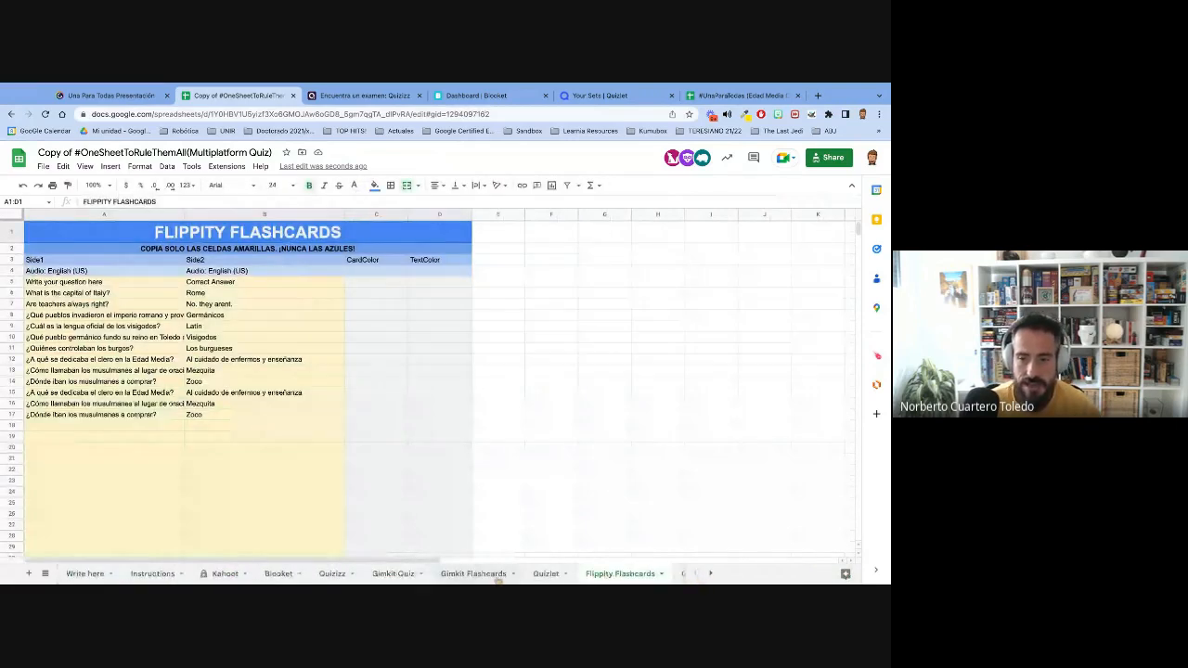
pyautogui.click(330, 575)
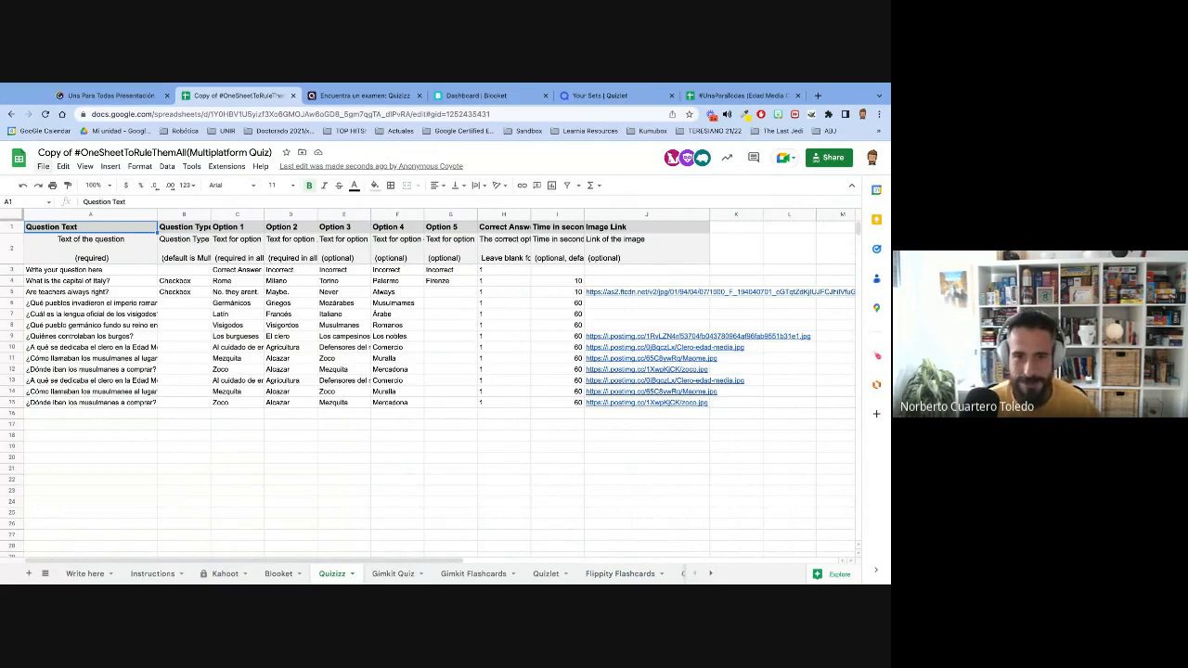
pyautogui.click(44, 166)
pyautogui.moveTo(63, 167)
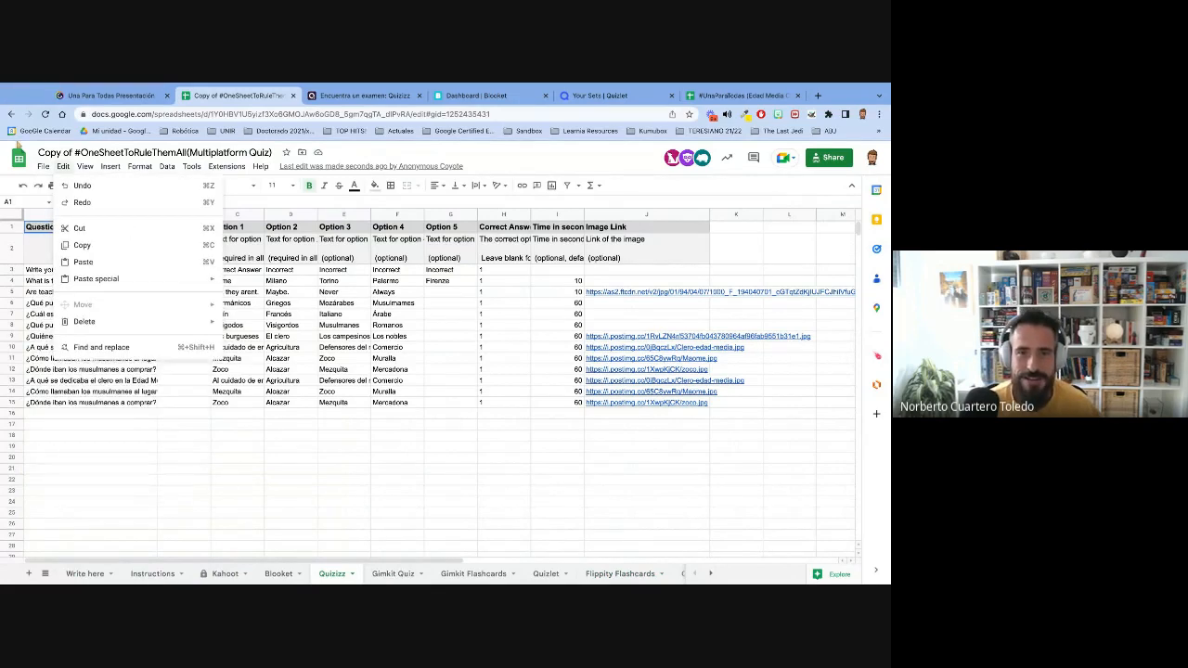
pyautogui.moveTo(127, 295)
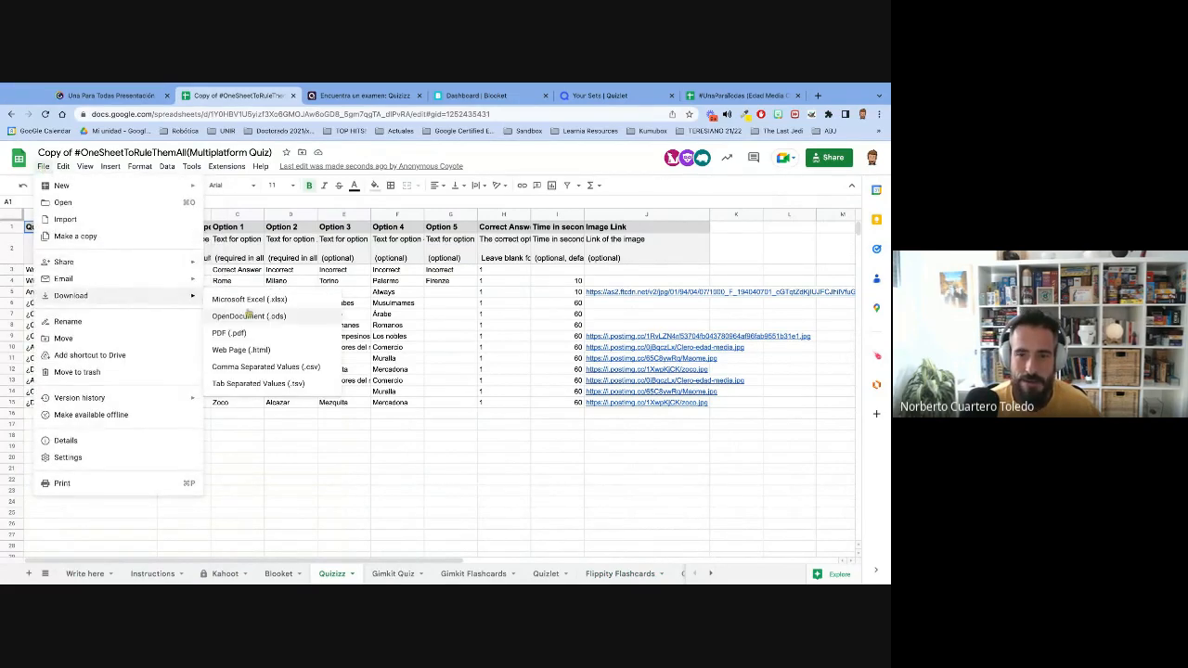
pyautogui.click(261, 368)
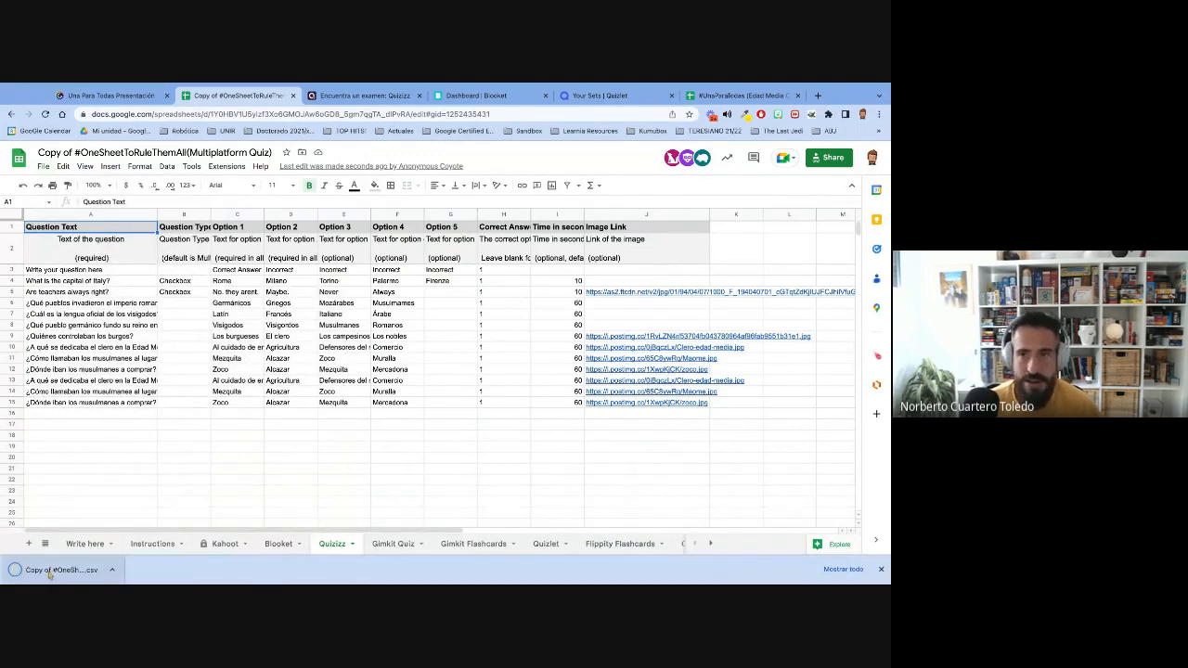
# - Search the web for "csv to xlsx" in a new browser tab and open Convertio's CSV to XLSX converter
pyautogui.hotkey('ctrl', 't')
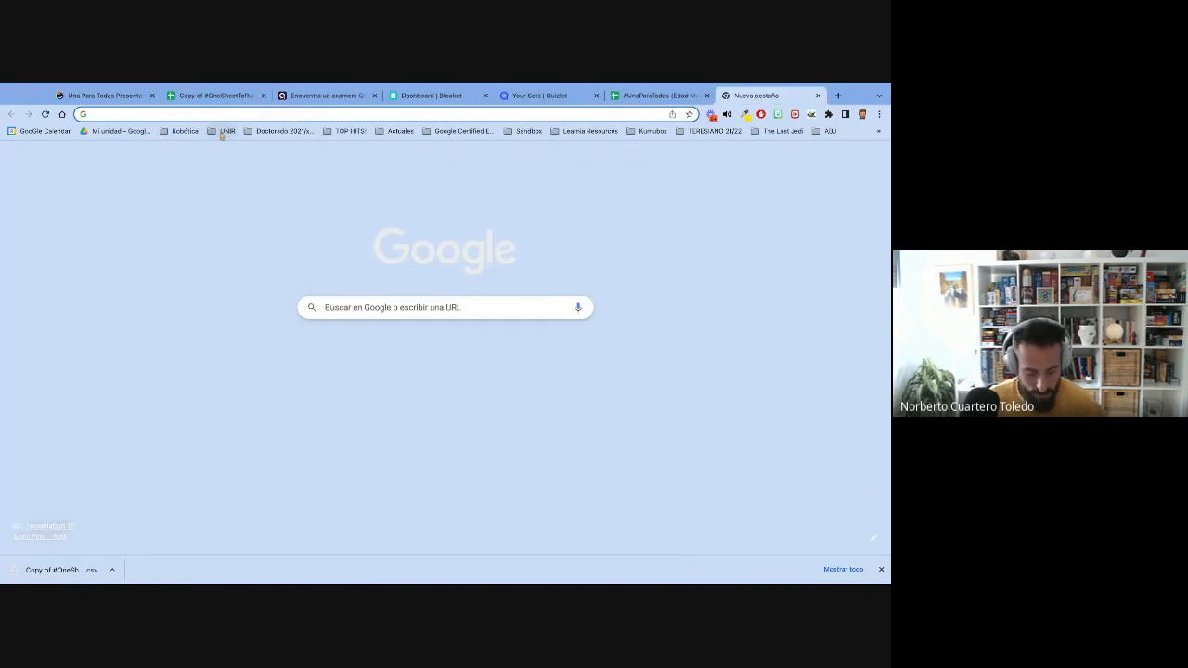
pyautogui.write('csv to xlsx')
pyautogui.press('Return')
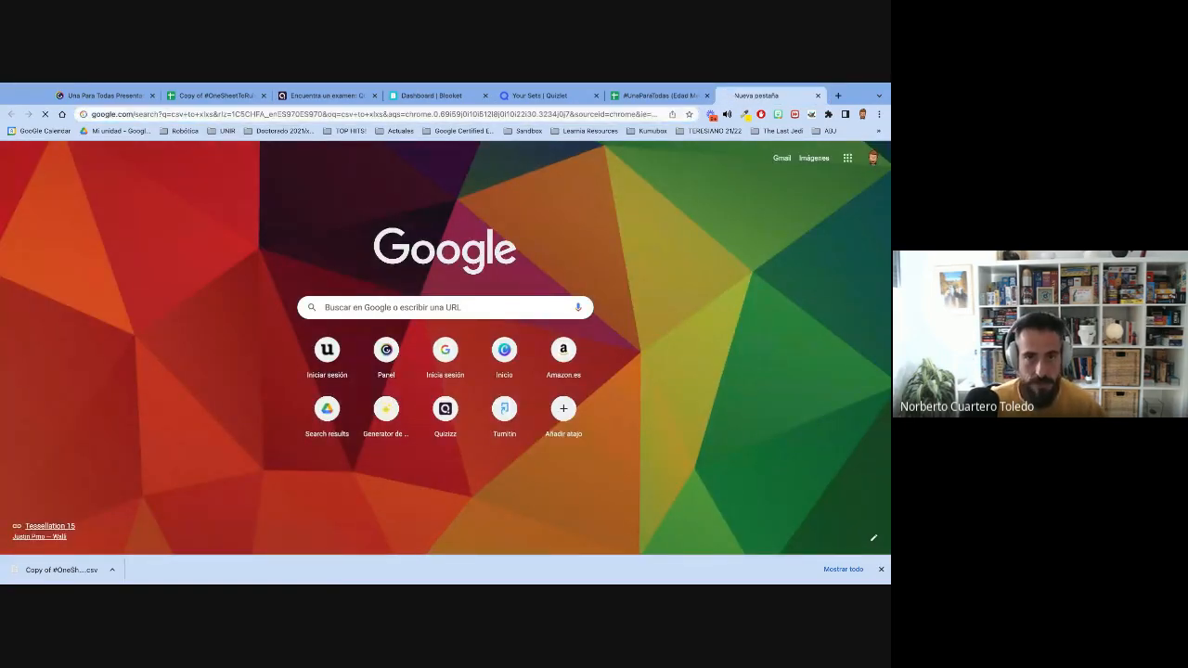
pyautogui.click(162, 375)
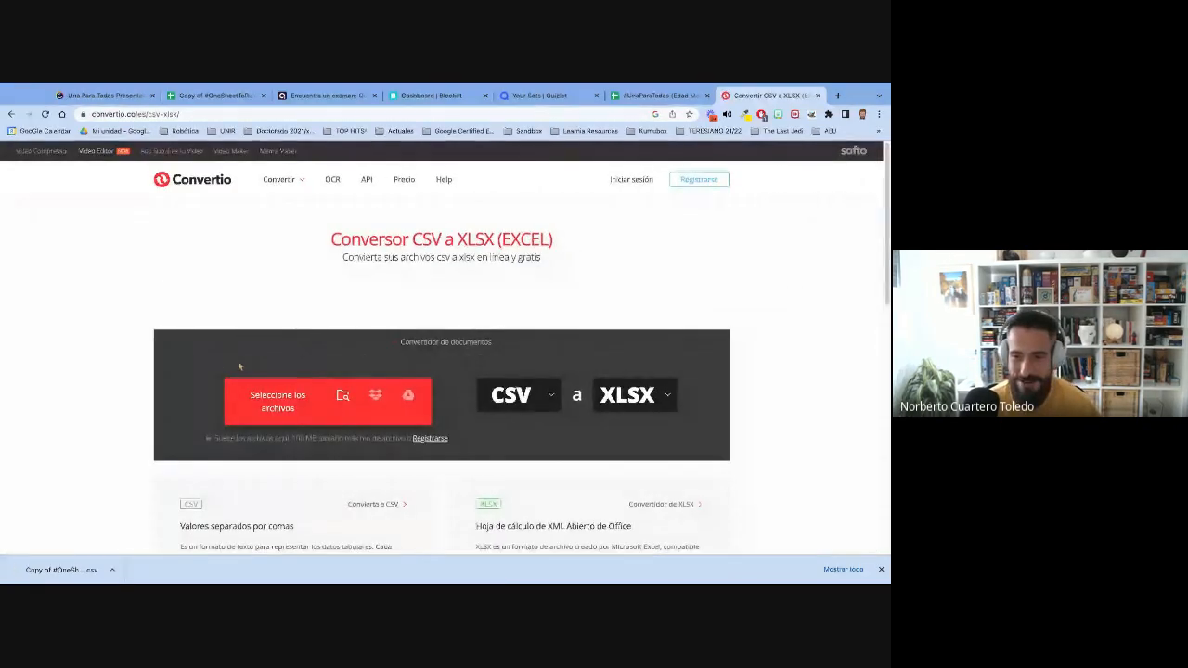
# - Convert the downloaded Quizizz CSV file to XLSX in Convertio and save the converted file
pyautogui.moveTo(67, 569); pyautogui.dragTo(399, 376)
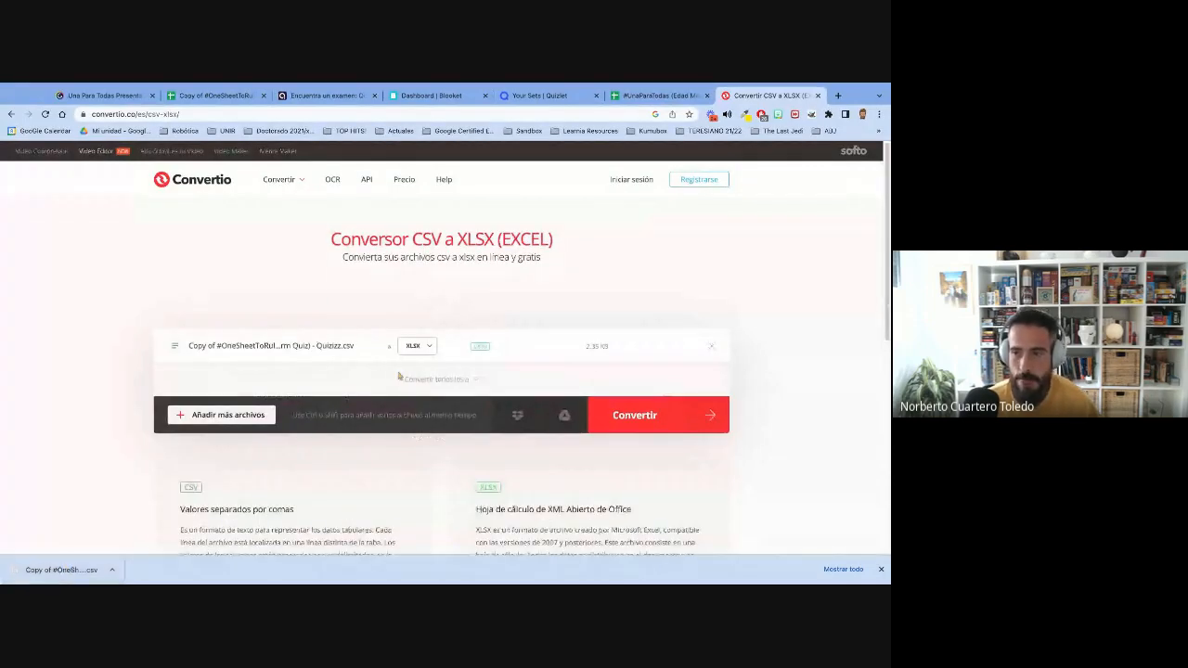
pyautogui.click(643, 415)
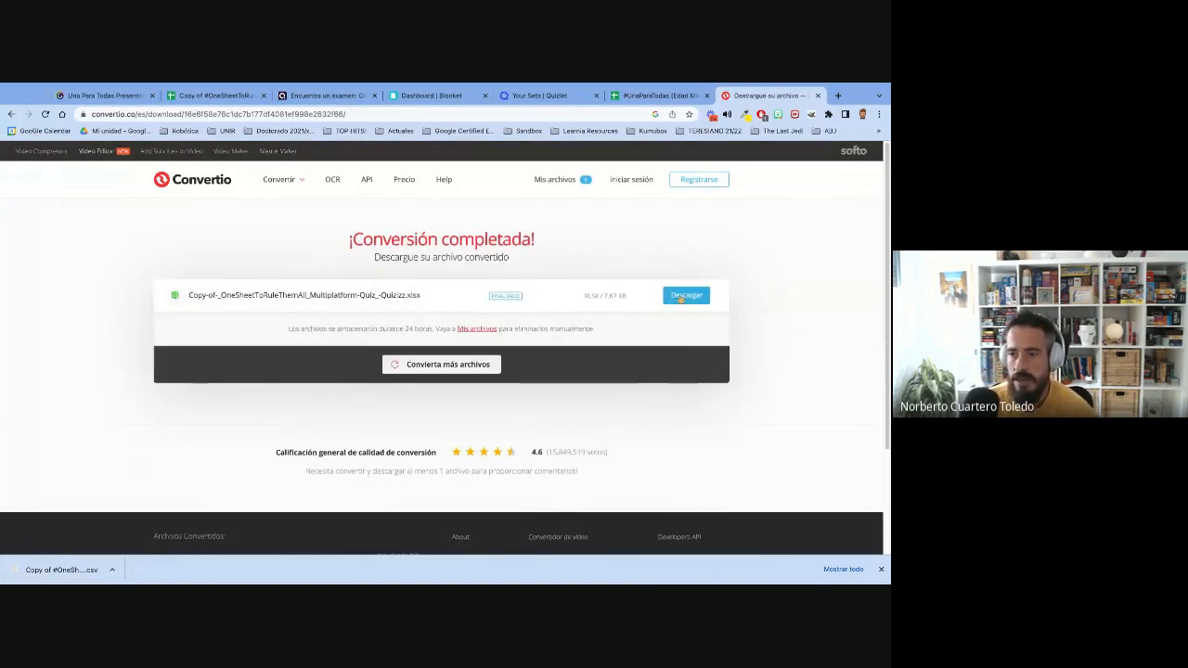
pyautogui.click(683, 297)
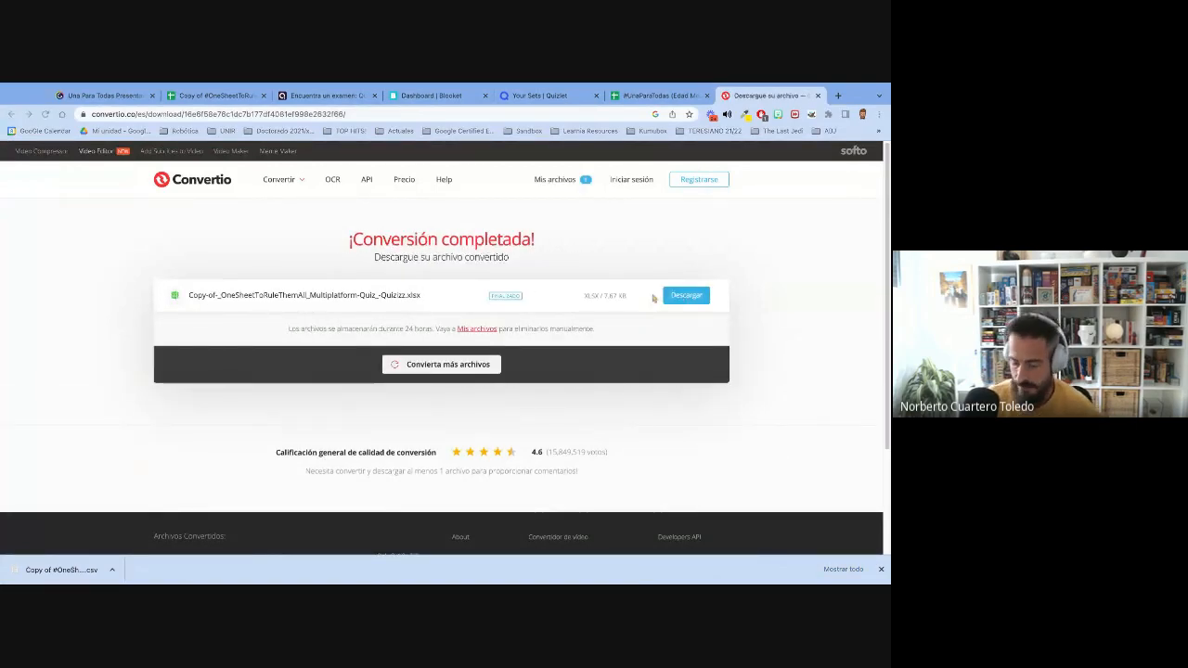
pyautogui.click(589, 290)
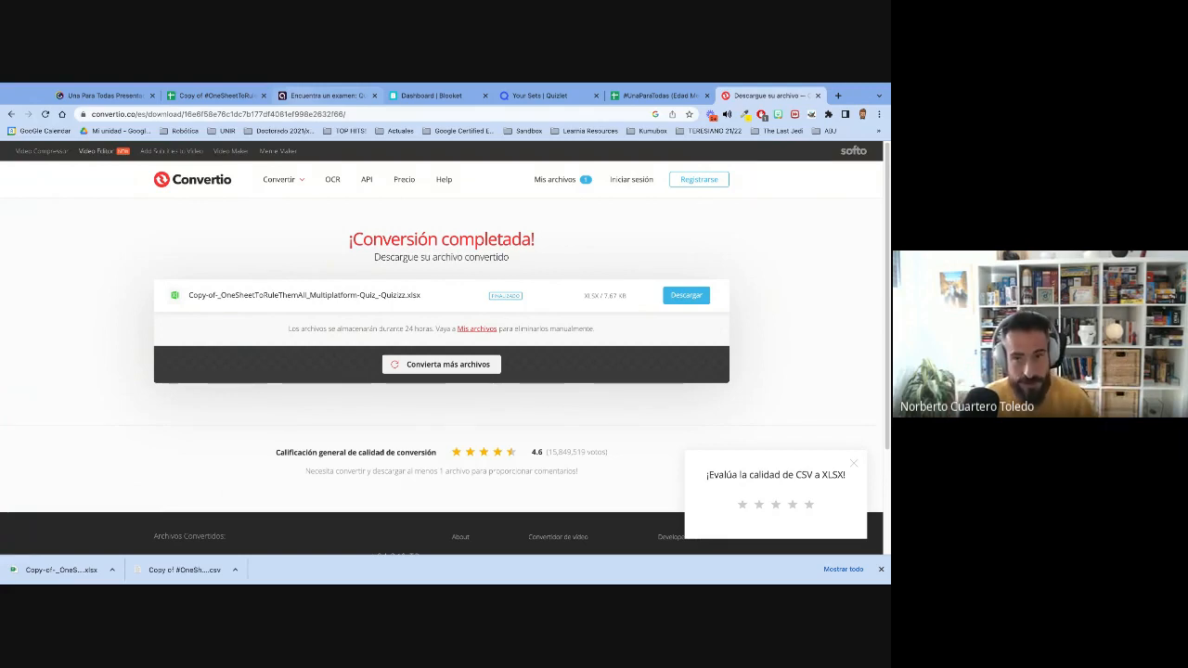
# - Switch to the Quizizz website already open in the browser
pyautogui.click(224, 96)
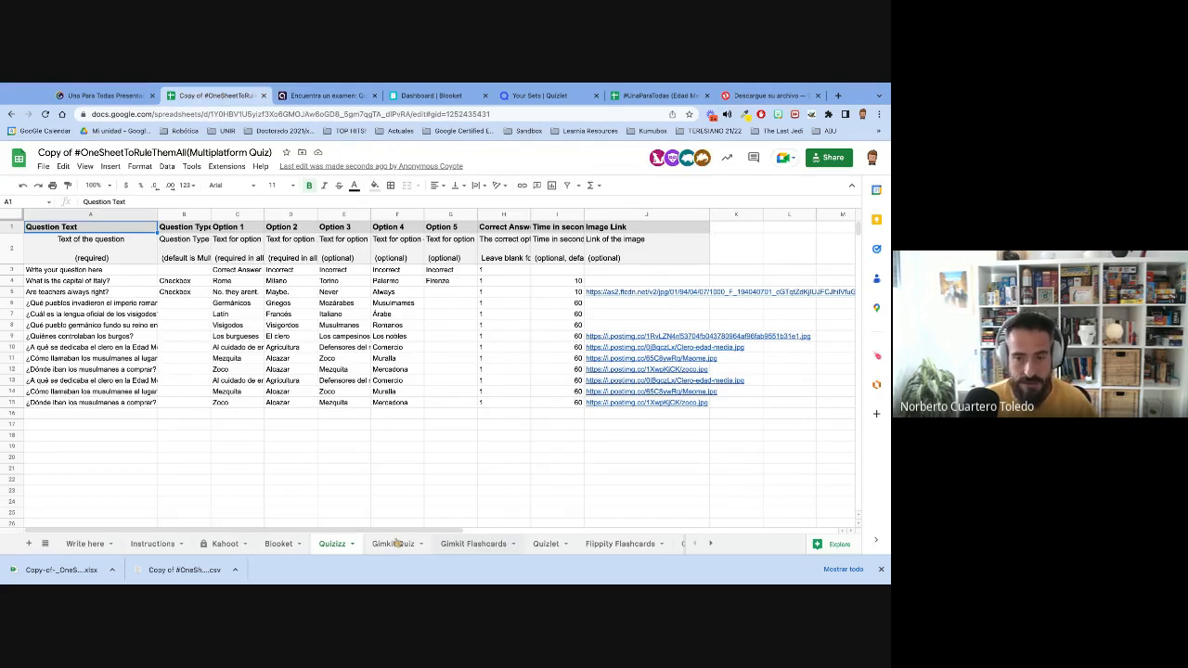
pyautogui.click(327, 95)
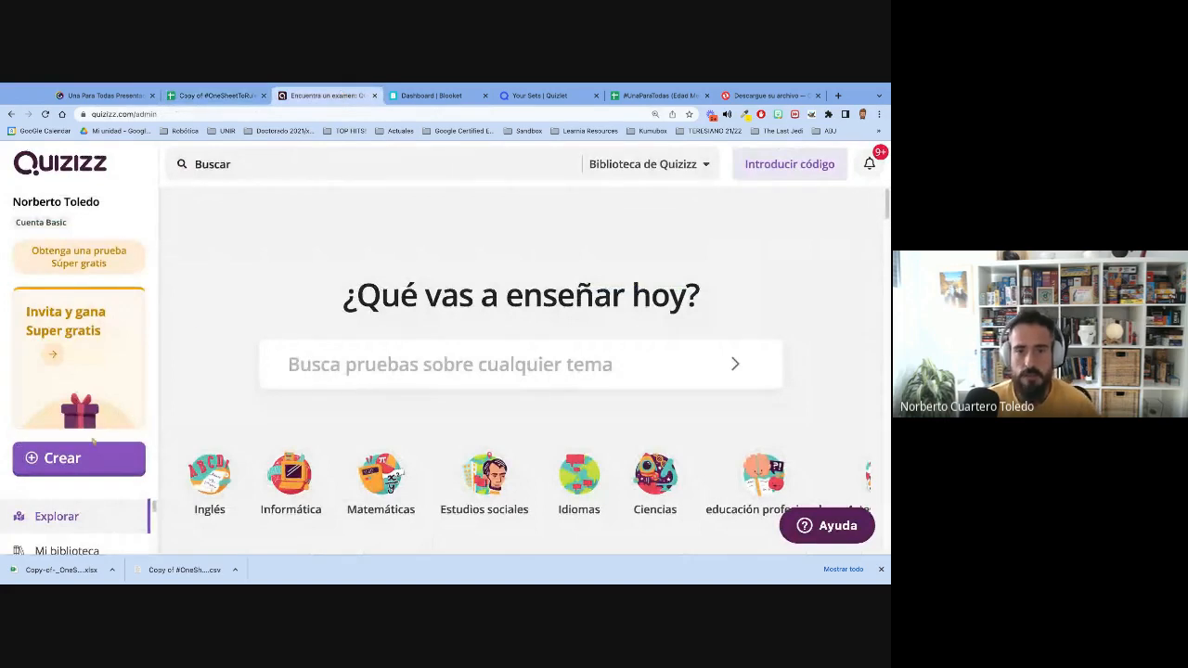
pyautogui.click(78, 459)
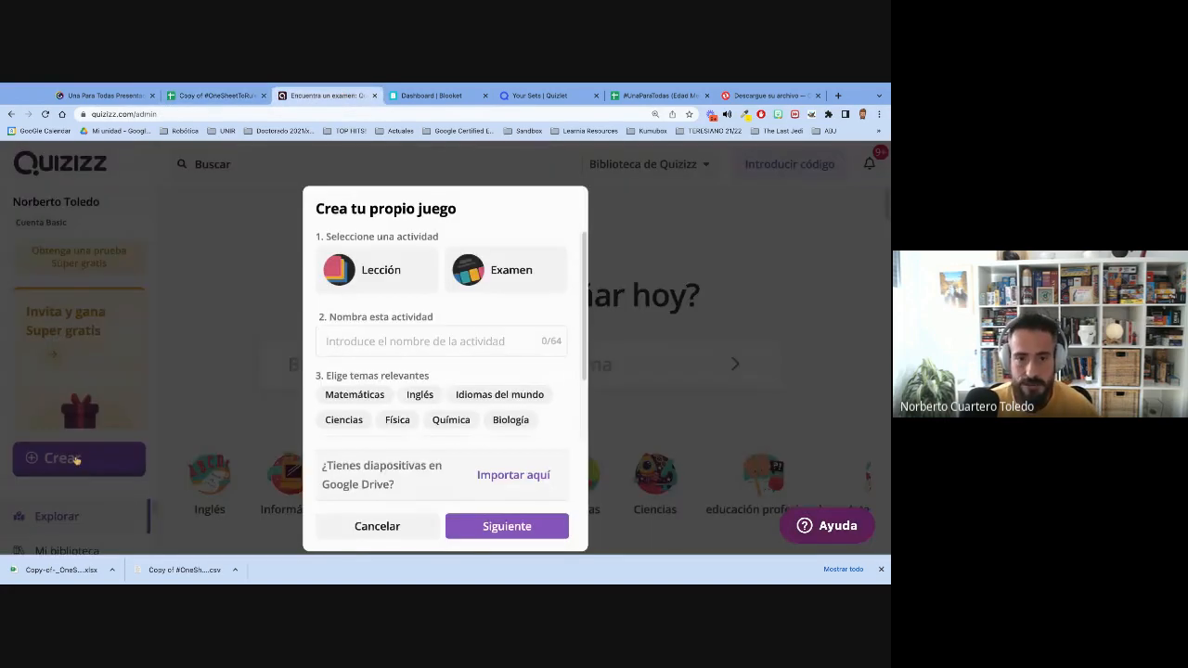
pyautogui.click(364, 266)
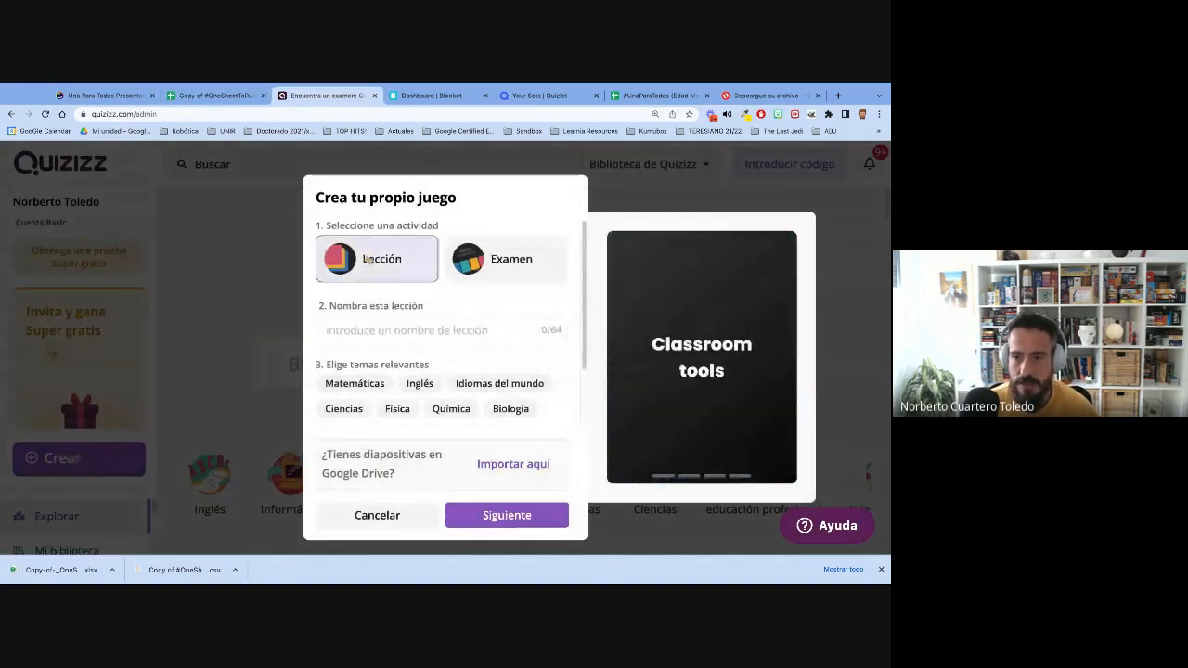
pyautogui.click(378, 334)
pyautogui.write('Example')
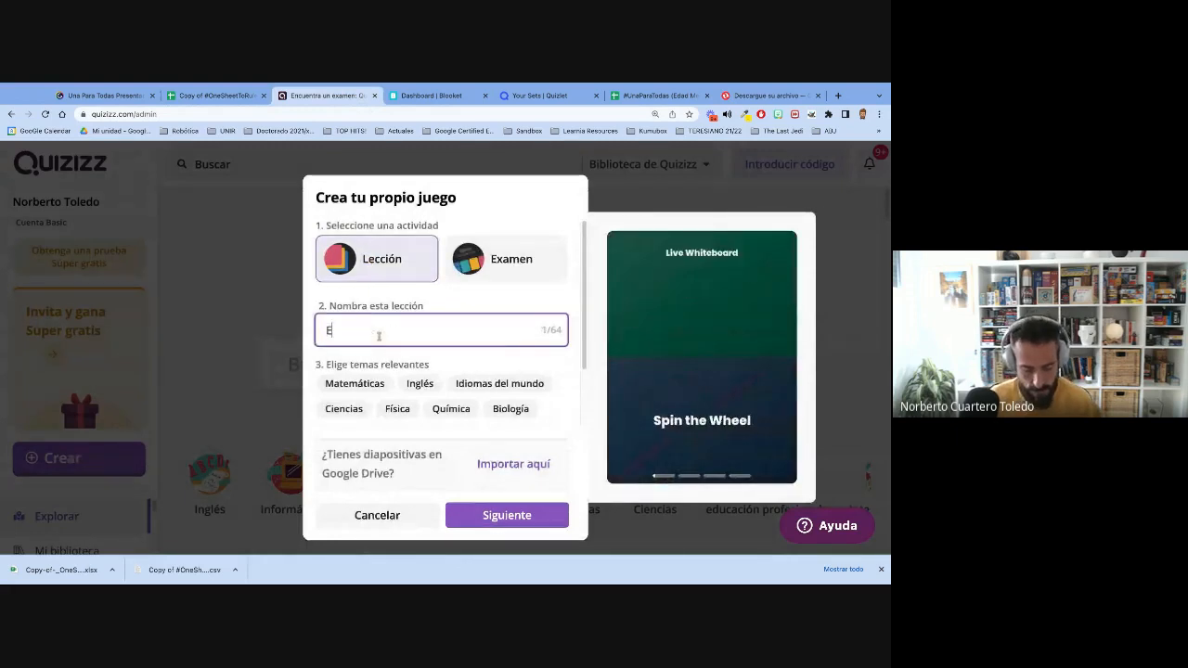
pyautogui.click(351, 384)
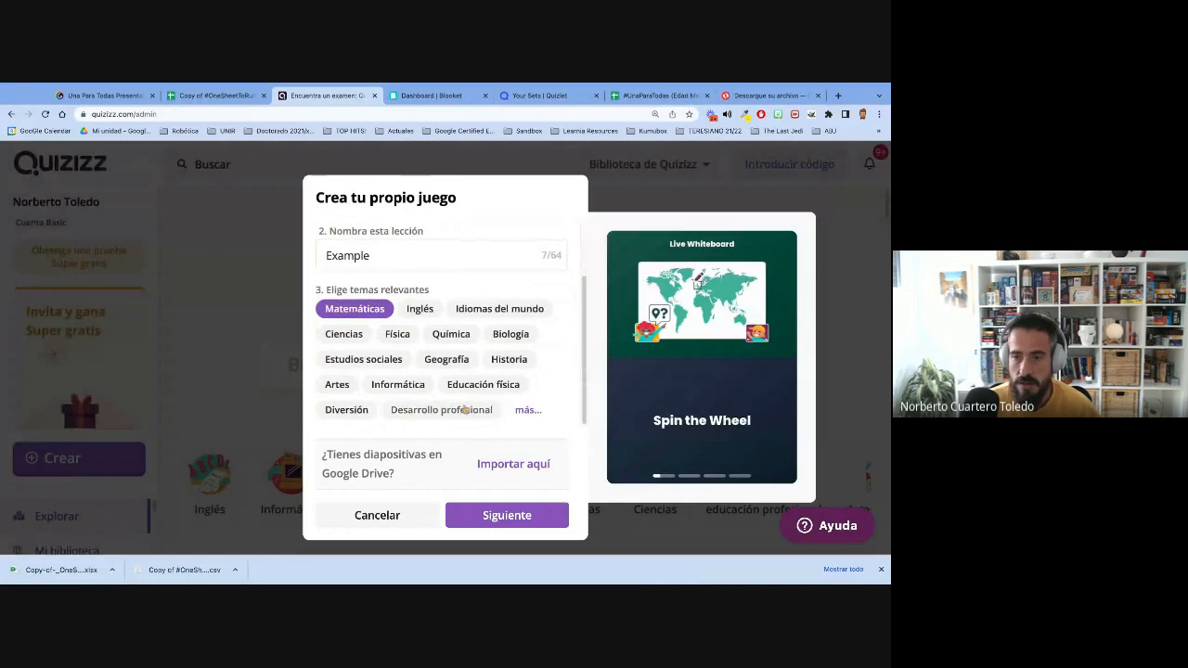
pyautogui.click(495, 516)
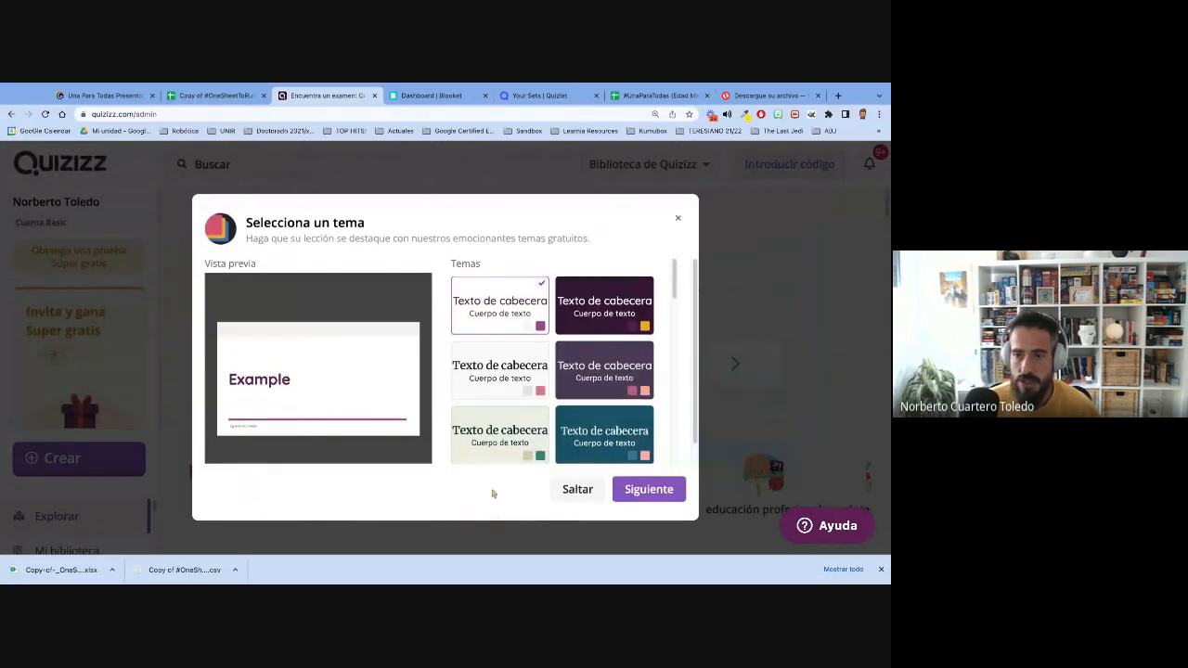
pyautogui.click(649, 489)
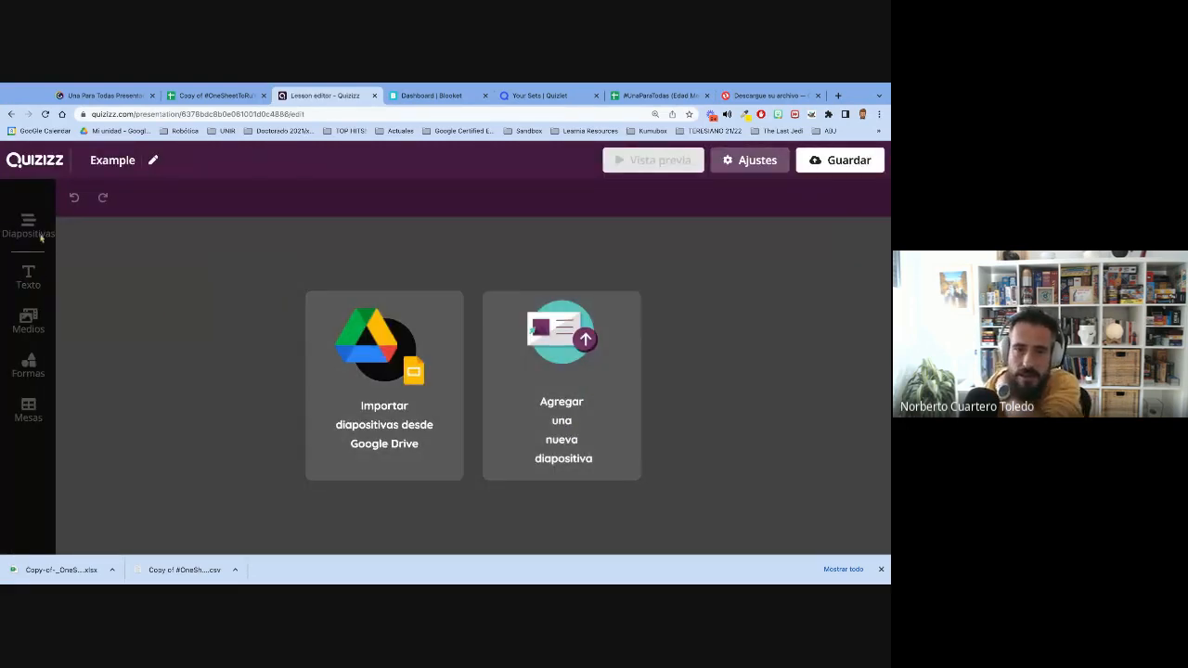
pyautogui.click(35, 159)
pyautogui.click(507, 377)
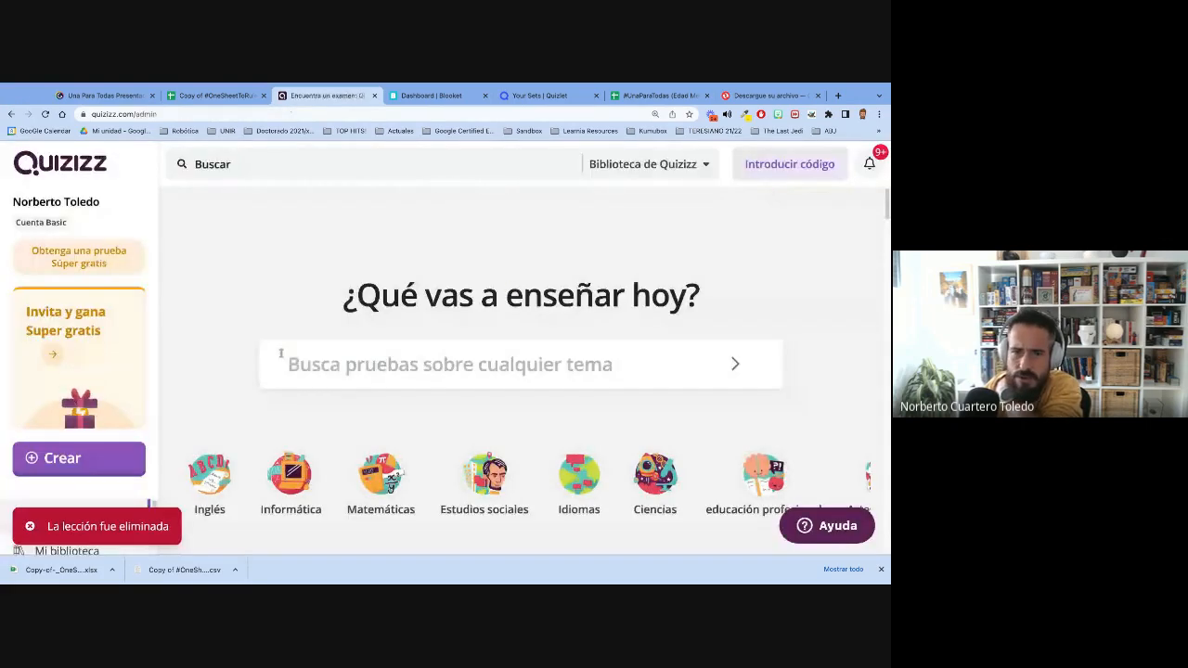
# - Create a new exam named "Example" with the subject Matemáticas and find the import option in its editor
pyautogui.click(75, 464)
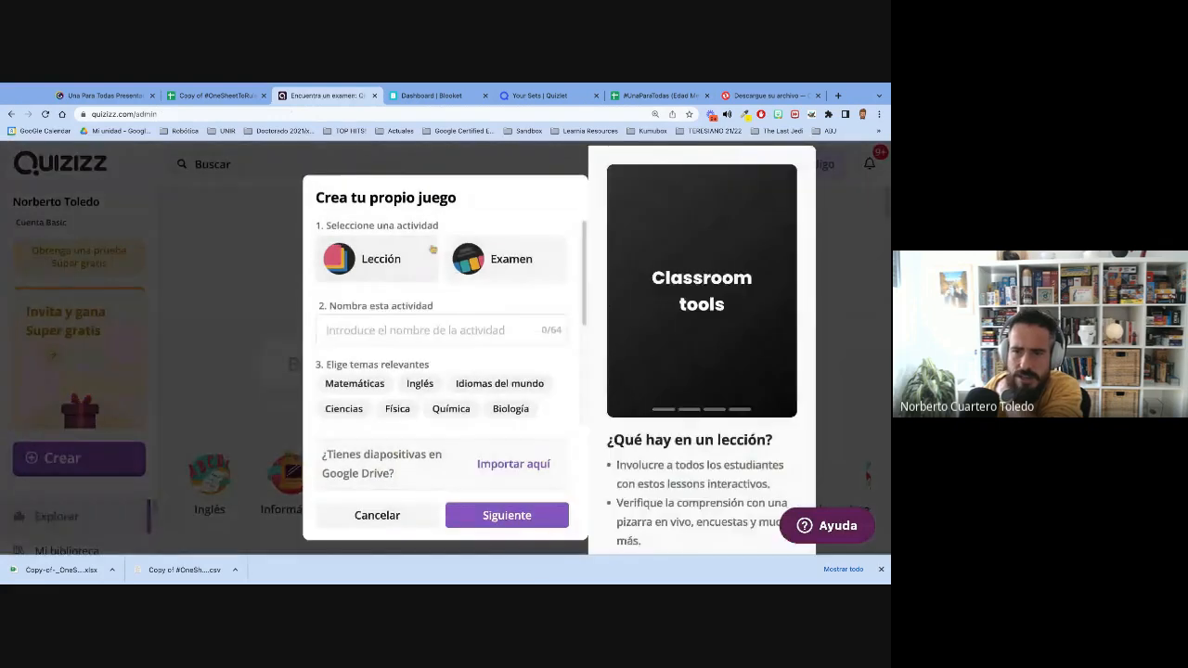
pyautogui.click(502, 264)
pyautogui.click(391, 331)
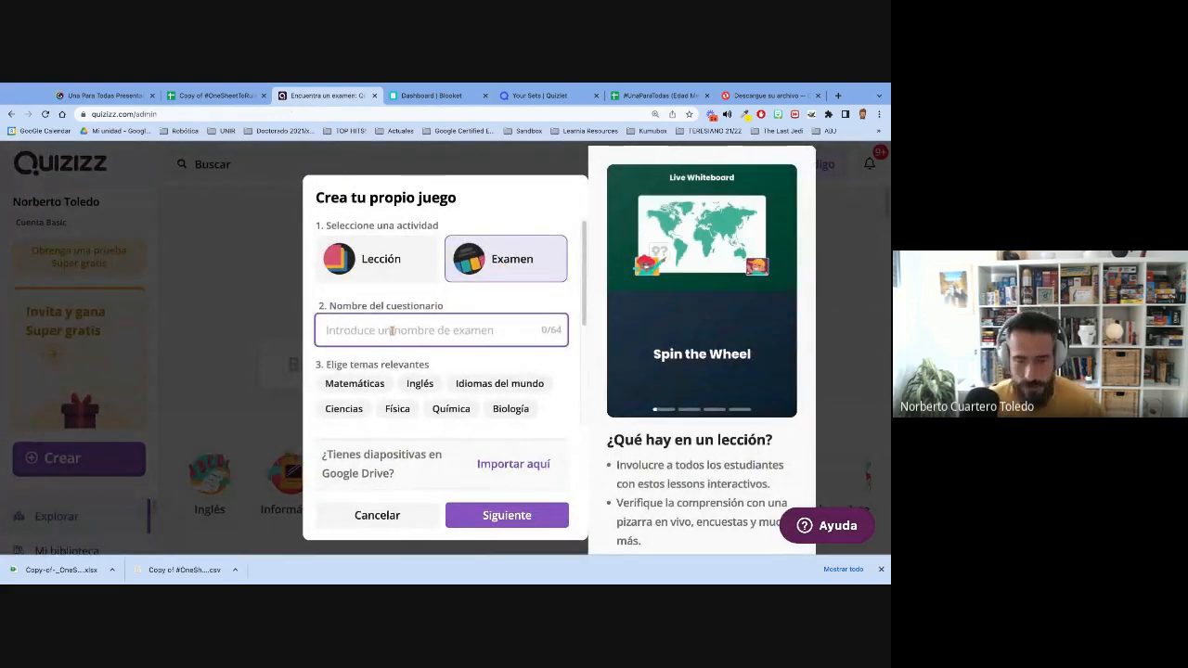
pyautogui.write('Example')
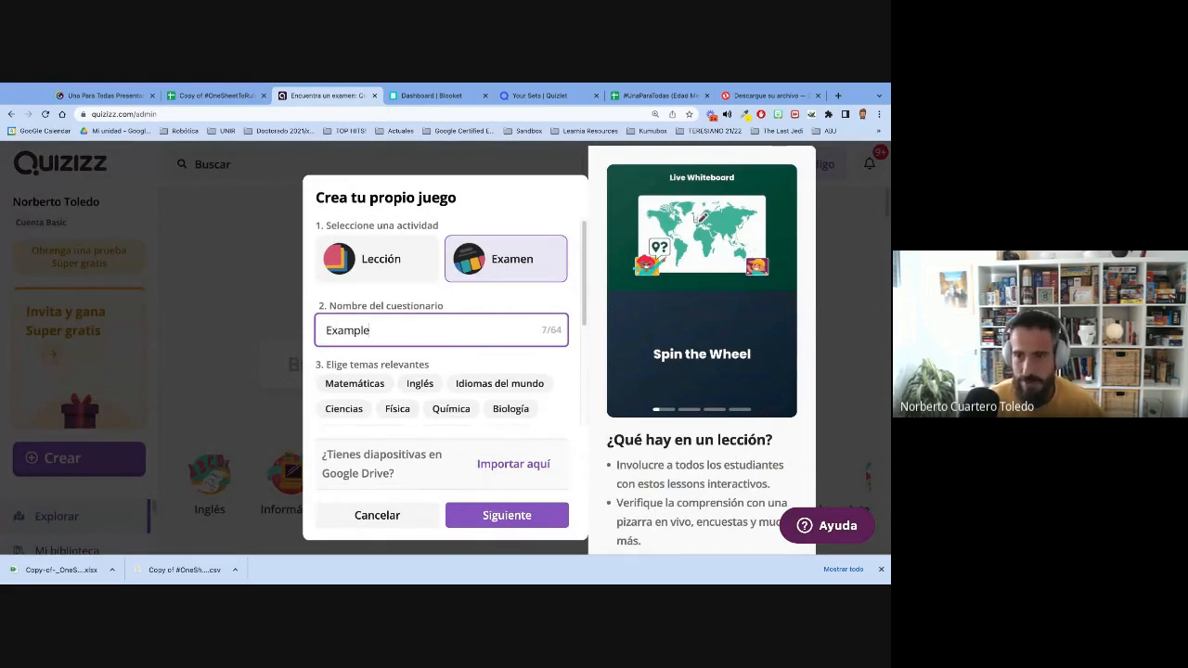
pyautogui.click(355, 384)
pyautogui.scroll(-3, 454, 423)
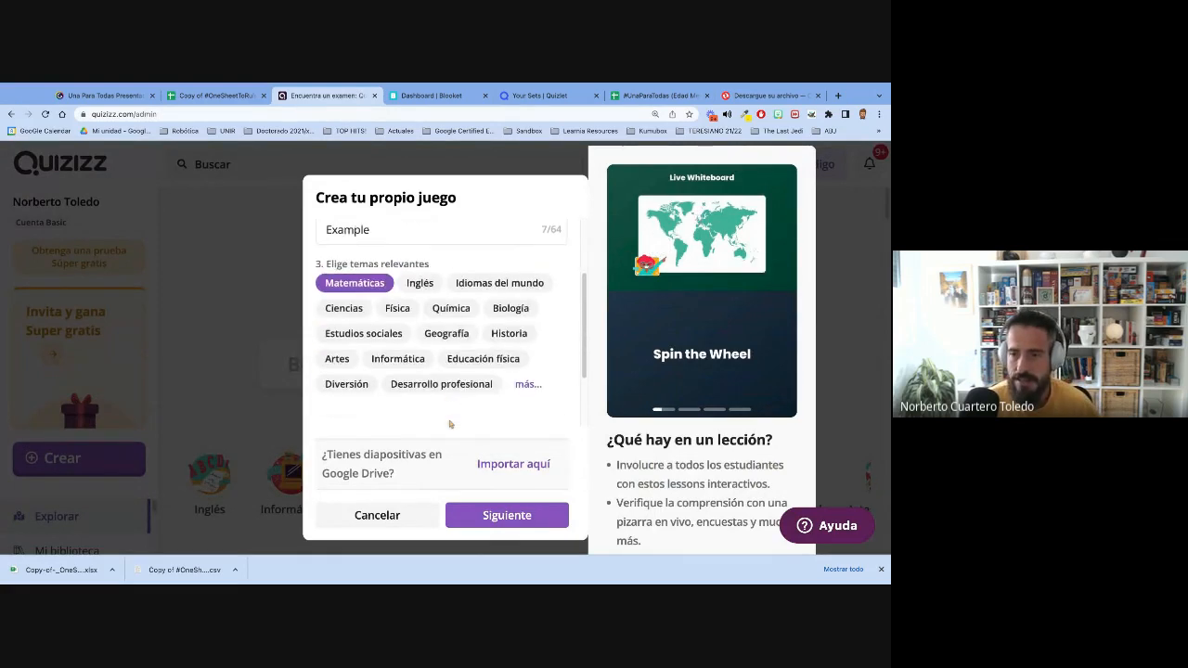
pyautogui.click(502, 513)
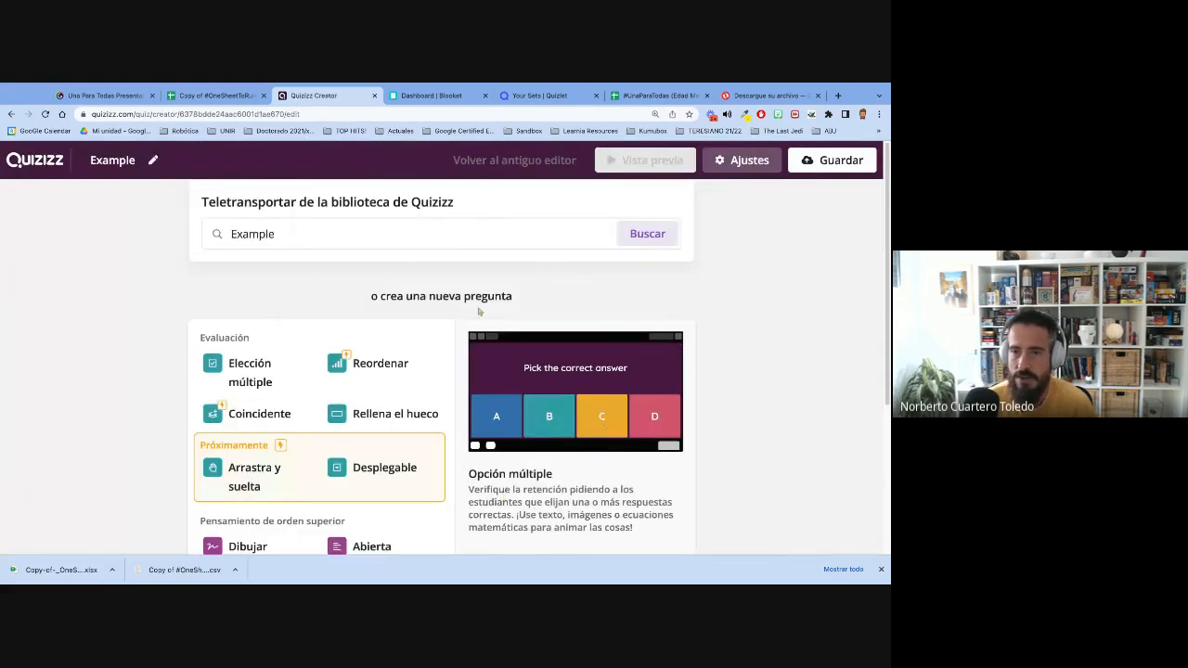
pyautogui.scroll(-5, 479, 312)
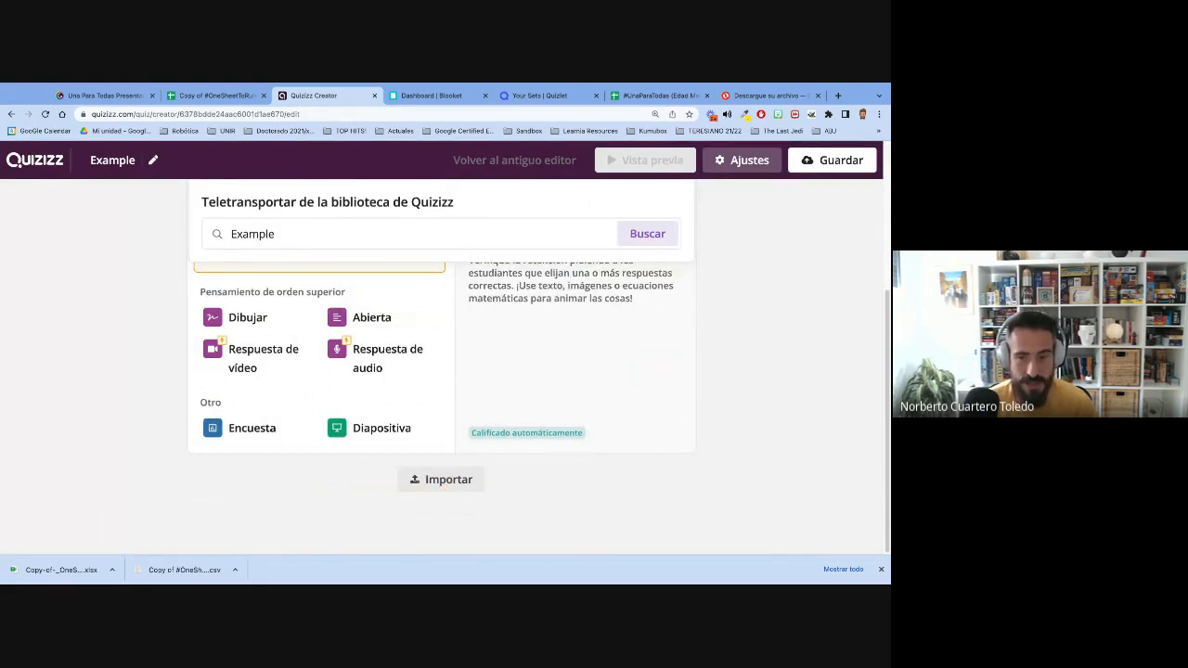
# - Open the exam's spreadsheet question import, and download the multiplatform quiz spreadsheet as a Microsoft Excel (.xlsx) file
pyautogui.click(441, 480)
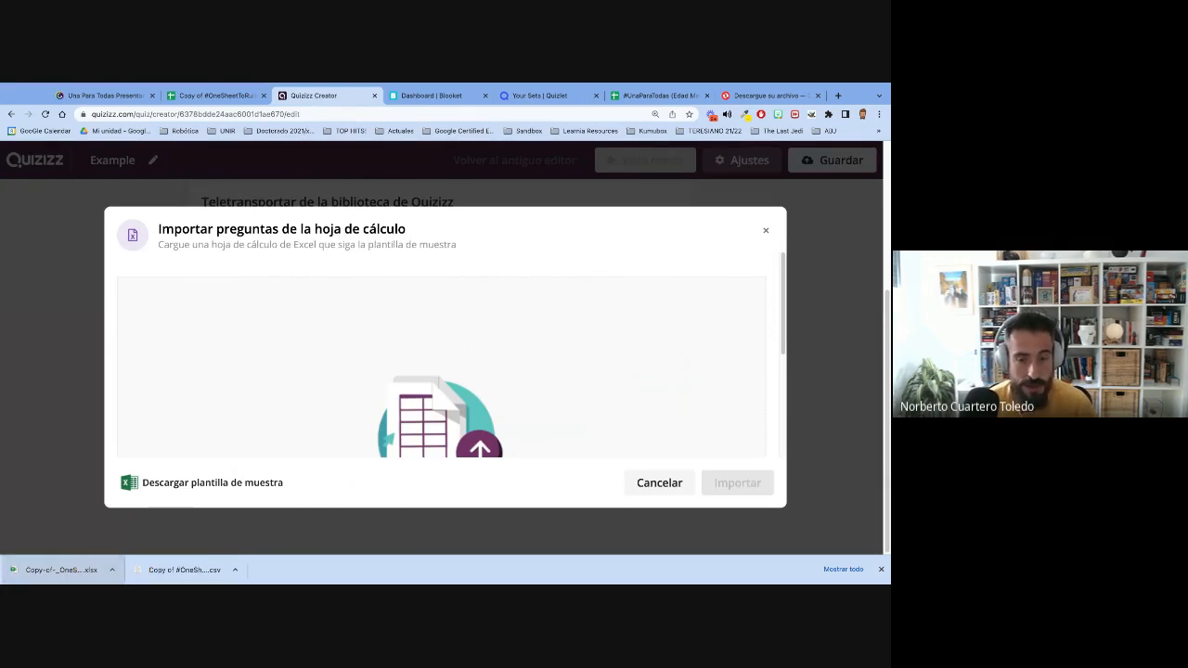
pyautogui.click(213, 98)
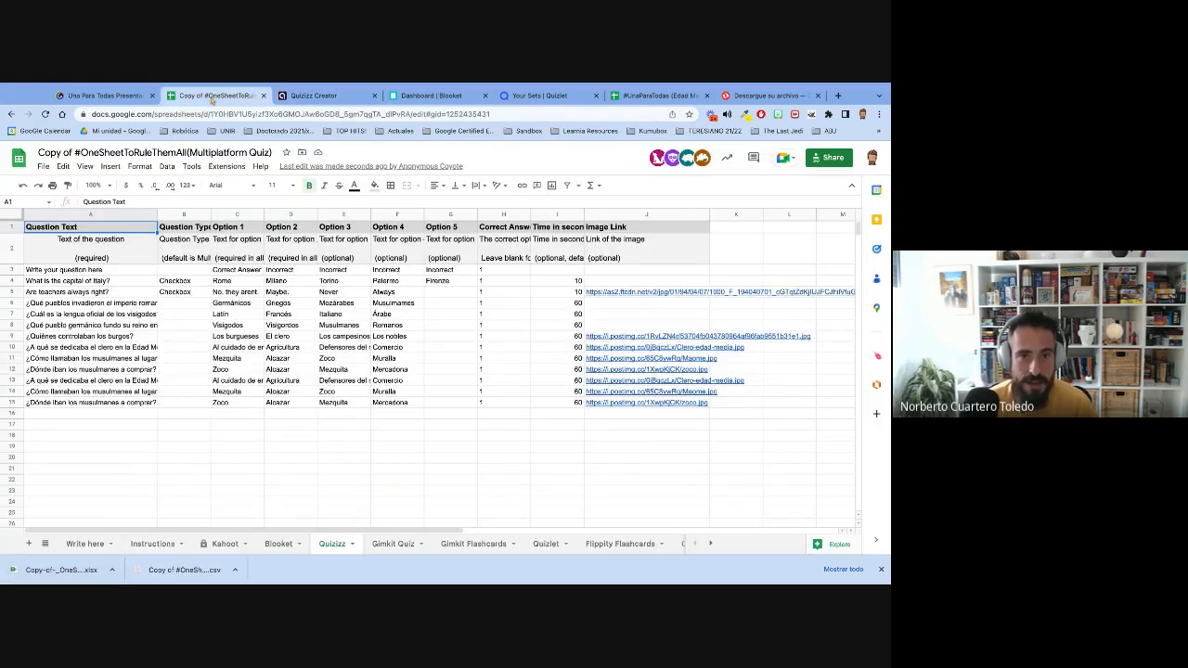
pyautogui.click(42, 167)
pyautogui.moveTo(177, 295)
pyautogui.click(281, 302)
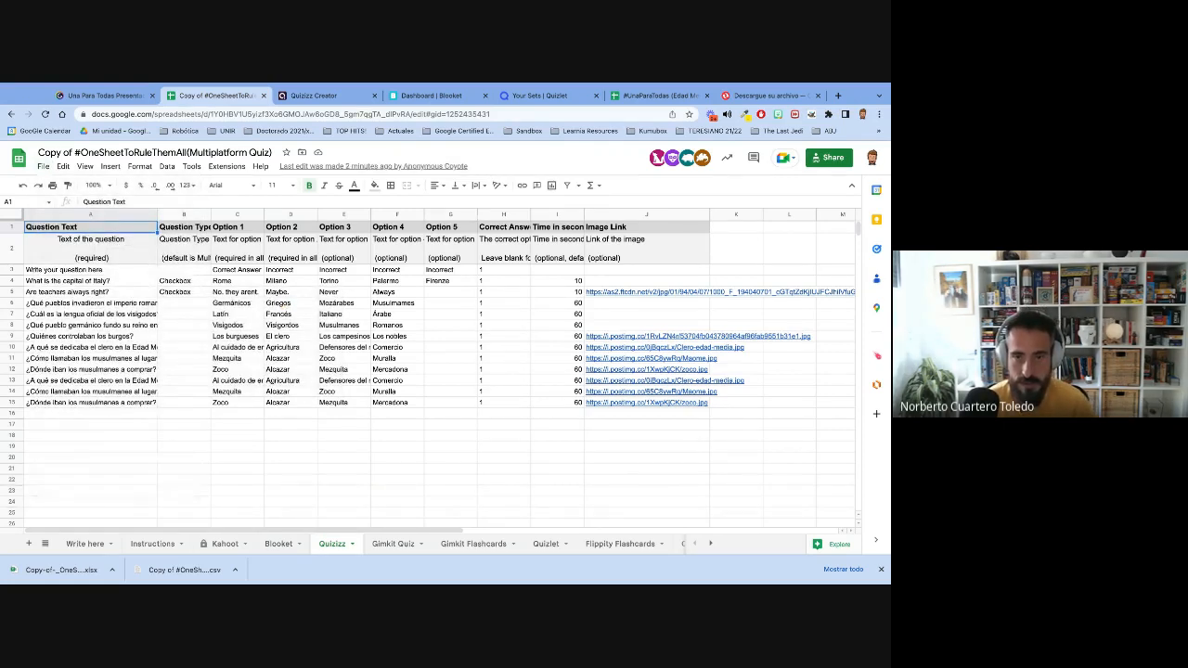
# - Try to upload the newly downloaded Excel workbook to the Quizizz question import, and cancel the import
pyautogui.click(341, 97)
pyautogui.moveTo(55, 570); pyautogui.dragTo(357, 343)
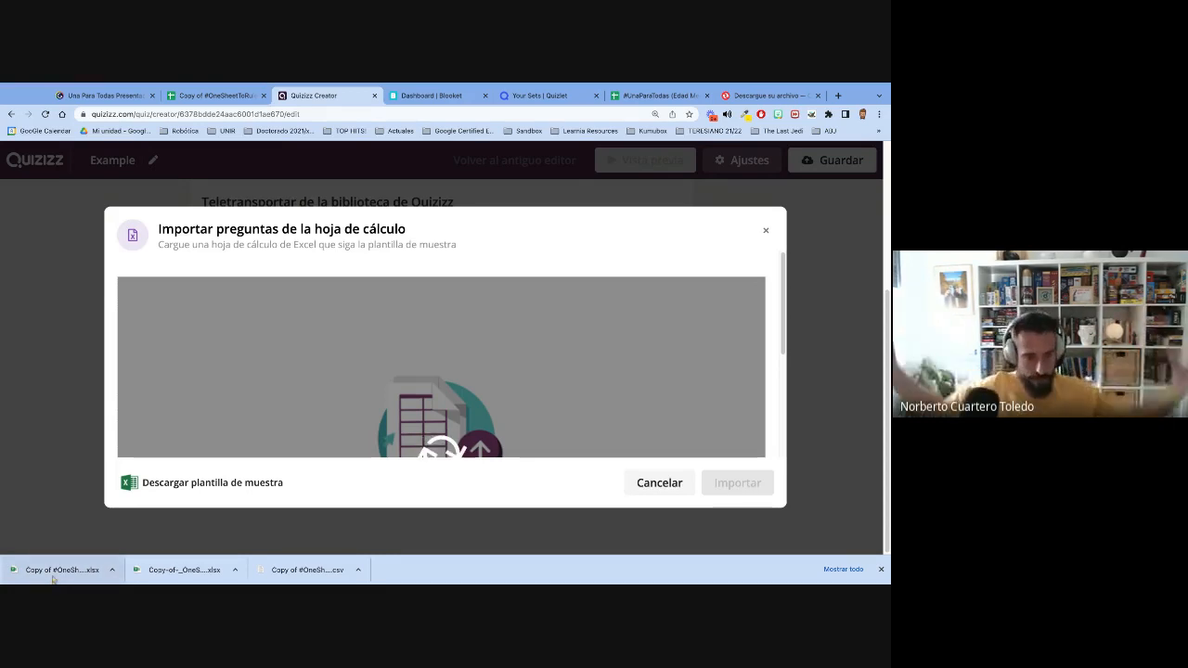
pyautogui.click(655, 484)
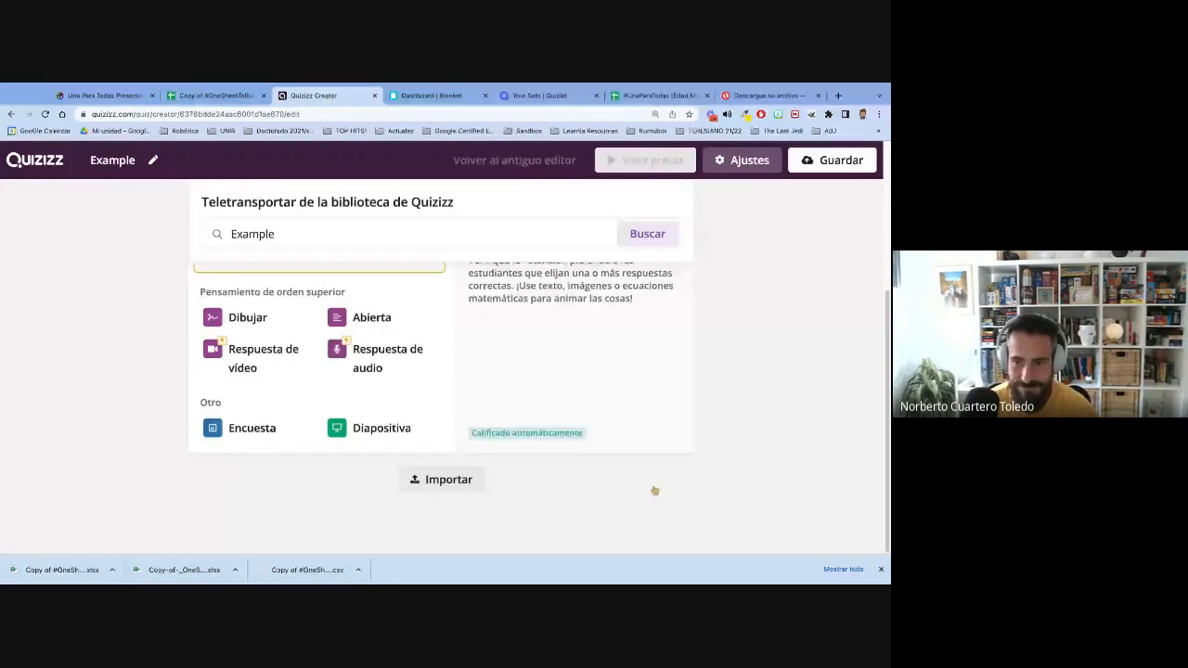
# - Reopen the exam's spreadsheet import and upload the exported Quizizz question file
pyautogui.click(432, 480)
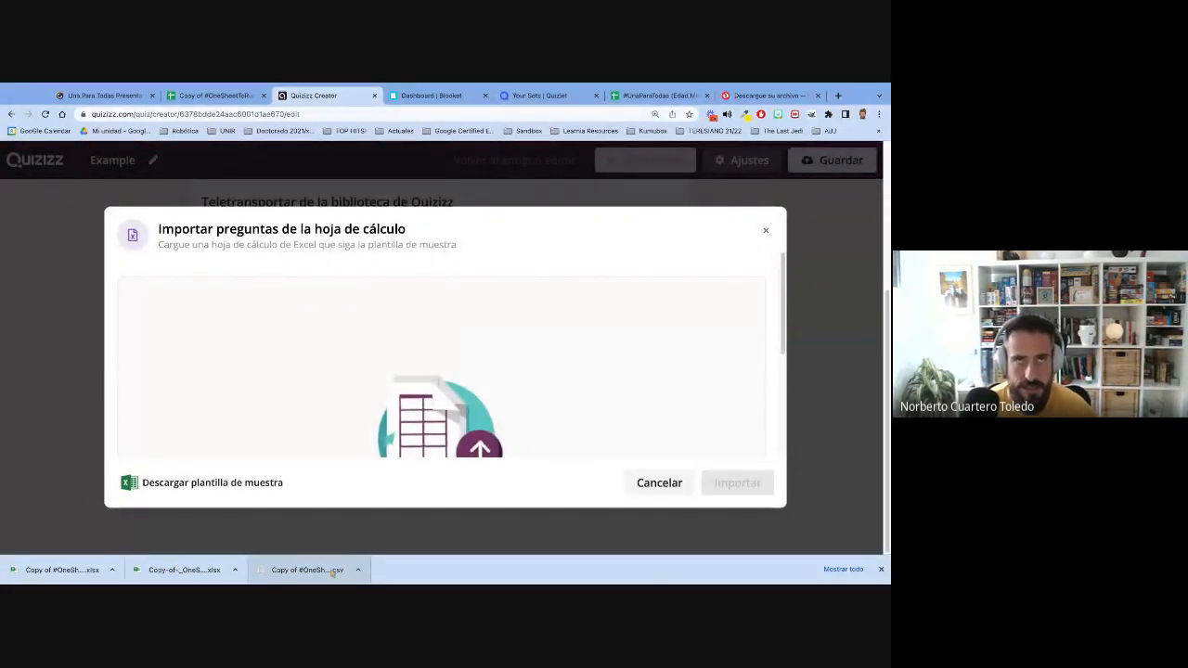
pyautogui.moveTo(332, 573); pyautogui.dragTo(340, 369)
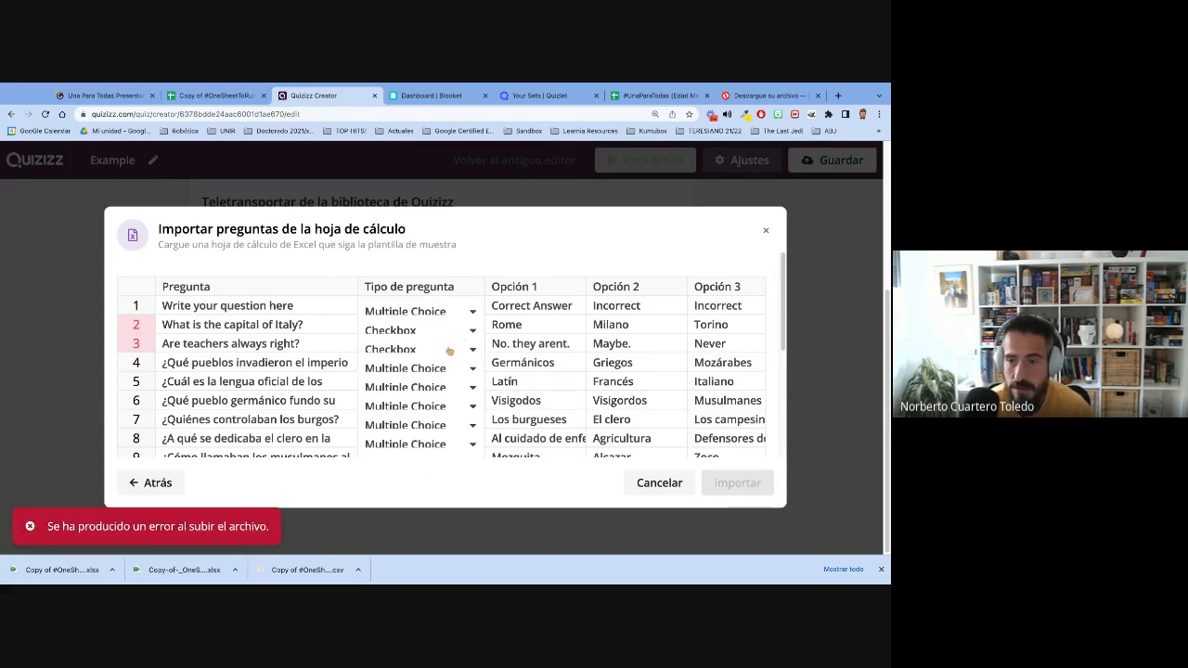
# - Set the question type of questions 2 and 3 to Multiple Choice and import all listed questions into the exam
pyautogui.click(472, 331)
pyautogui.click(457, 352)
pyautogui.click(459, 352)
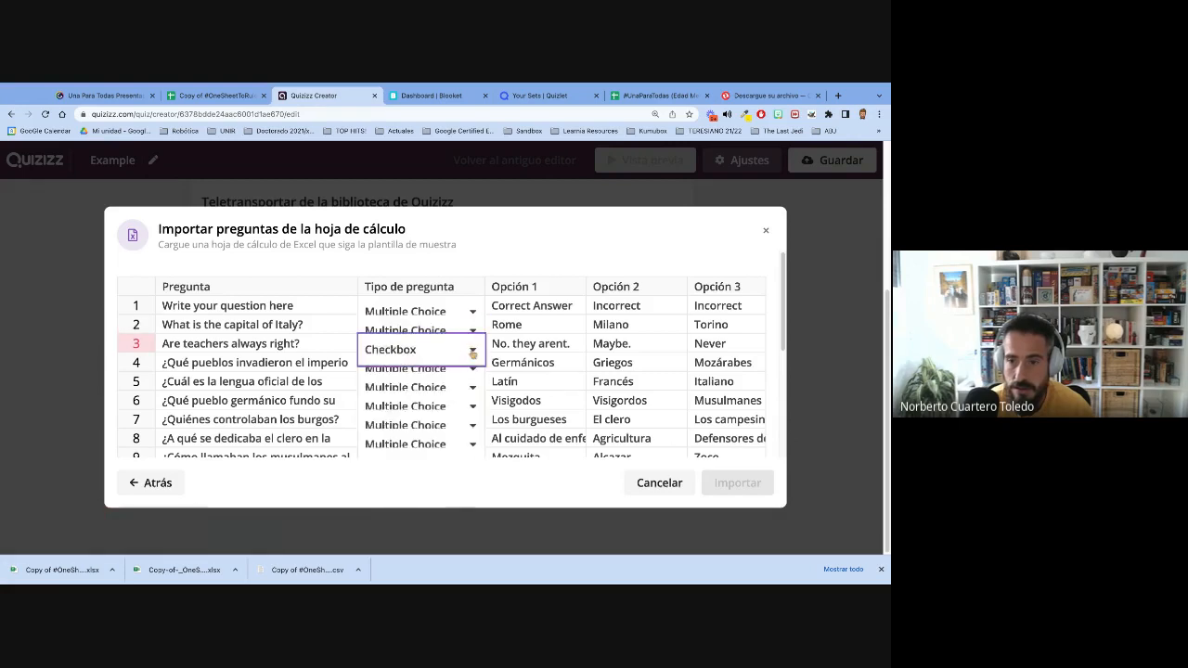
pyautogui.click(442, 374)
pyautogui.scroll(-2, 503, 370)
pyautogui.scroll(3, 503, 369)
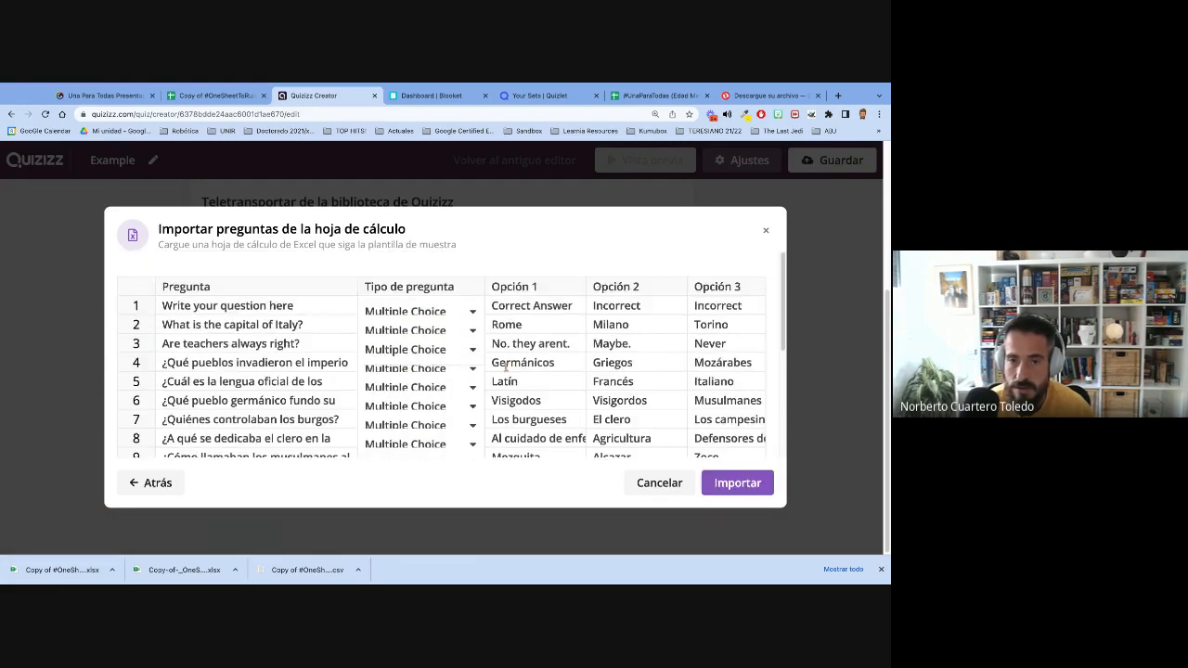
pyautogui.click(739, 482)
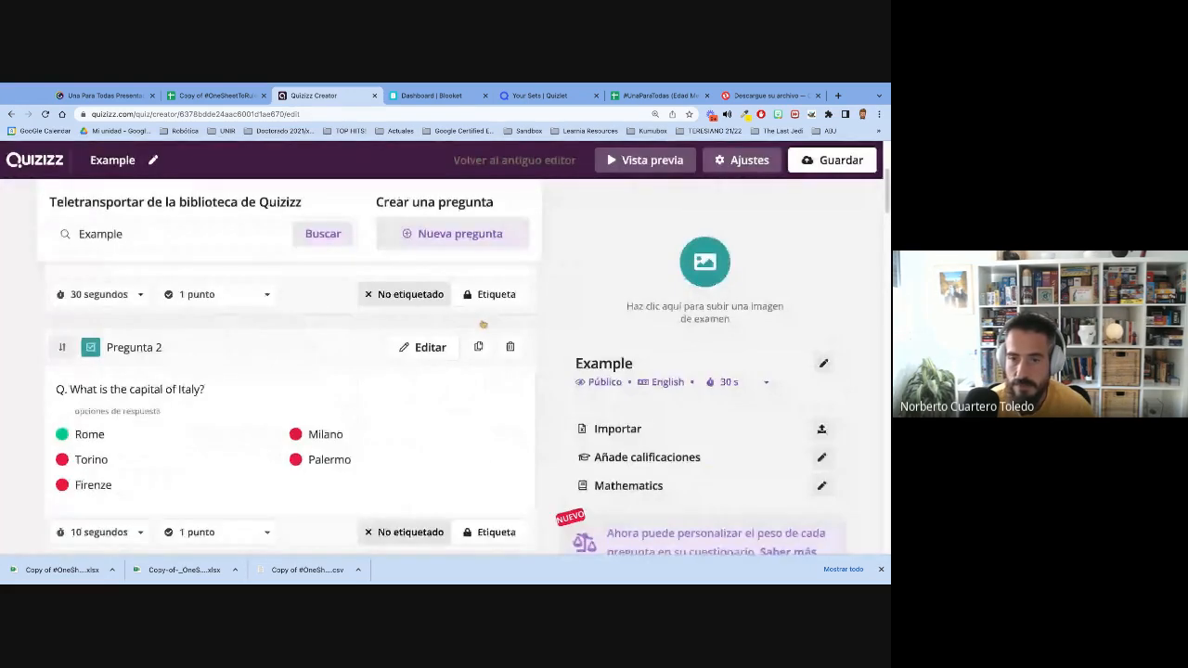
# - Review the imported questions in the Example exam, checking their answer options, images and time limits
pyautogui.scroll(-4, 483, 324)
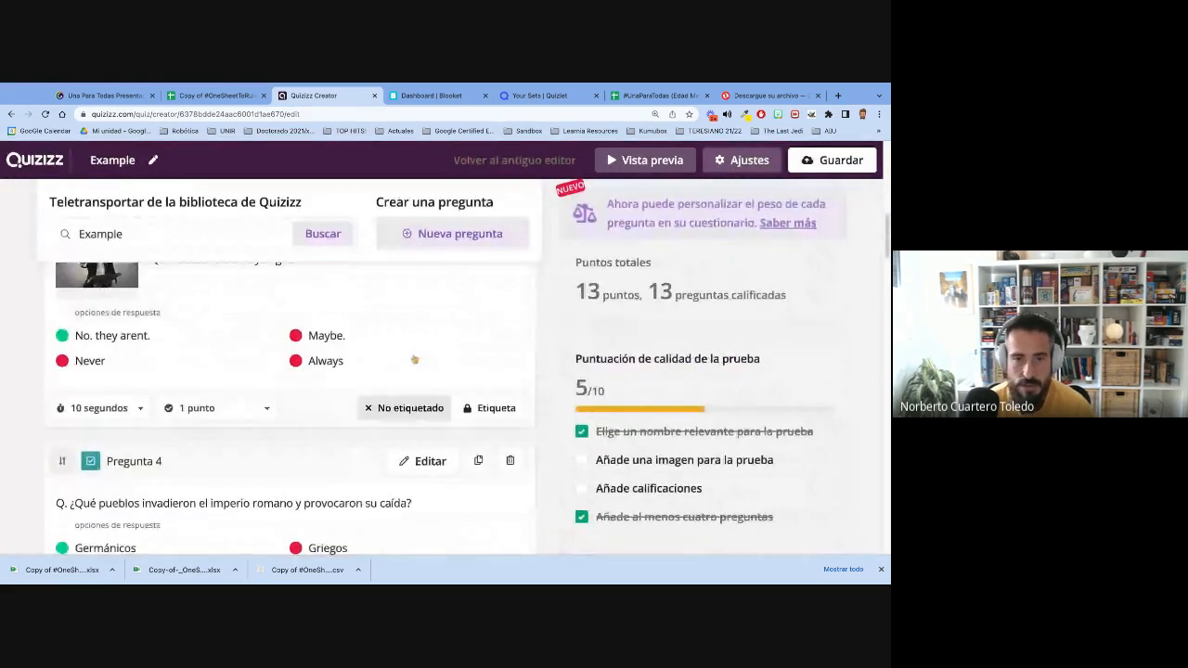
pyautogui.scroll(2, 482, 324)
pyautogui.scroll(-2, 112, 397)
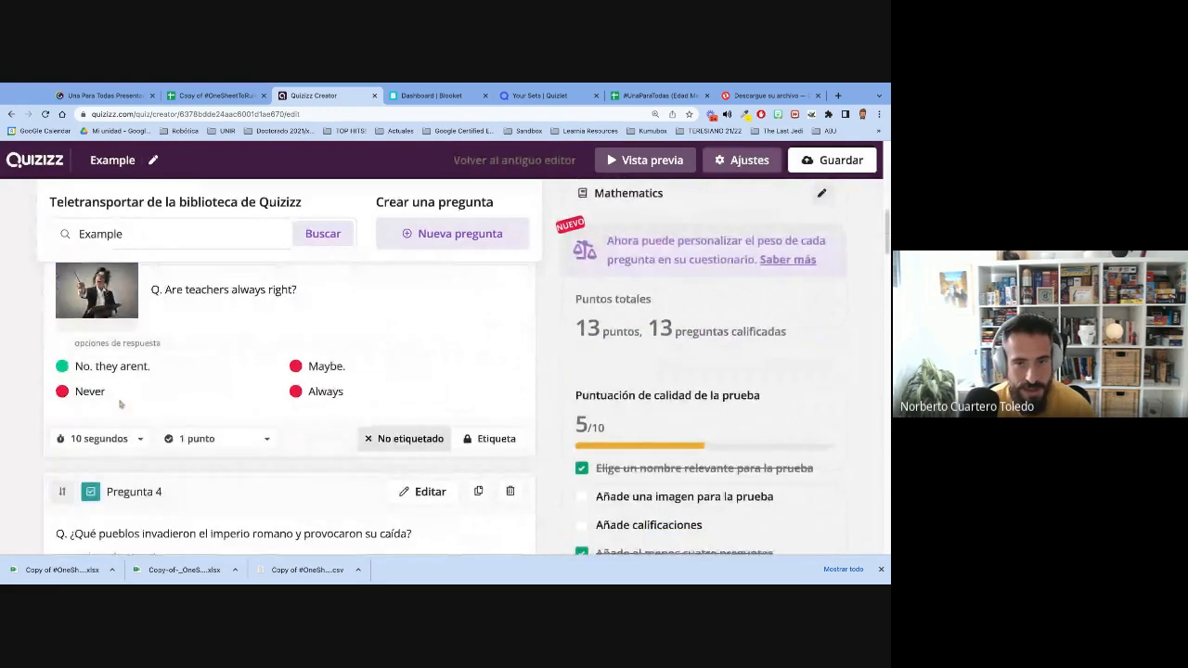
pyautogui.scroll(-4, 194, 408)
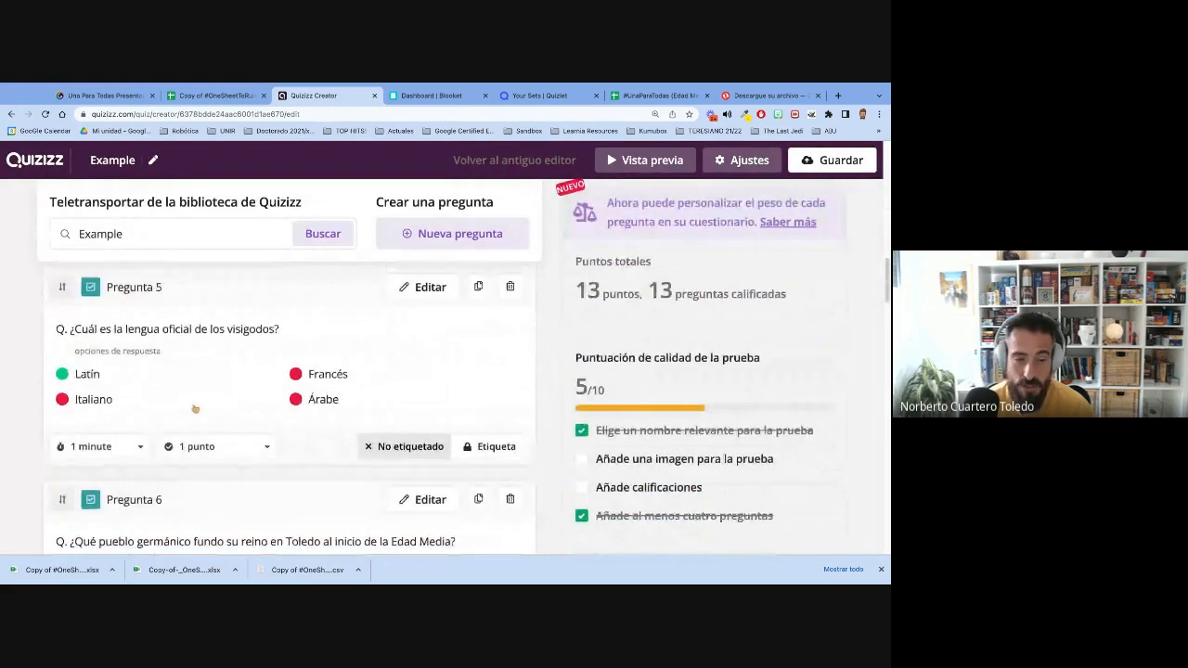
pyautogui.scroll(-6, 290, 408)
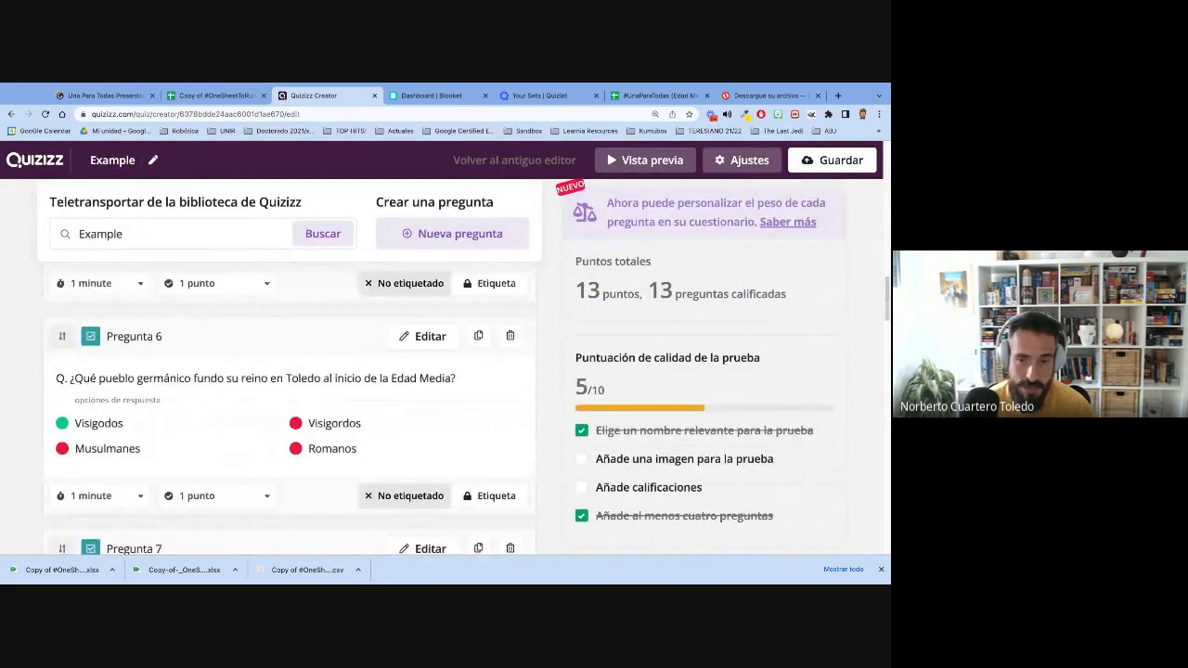
pyautogui.scroll(-2, 289, 408)
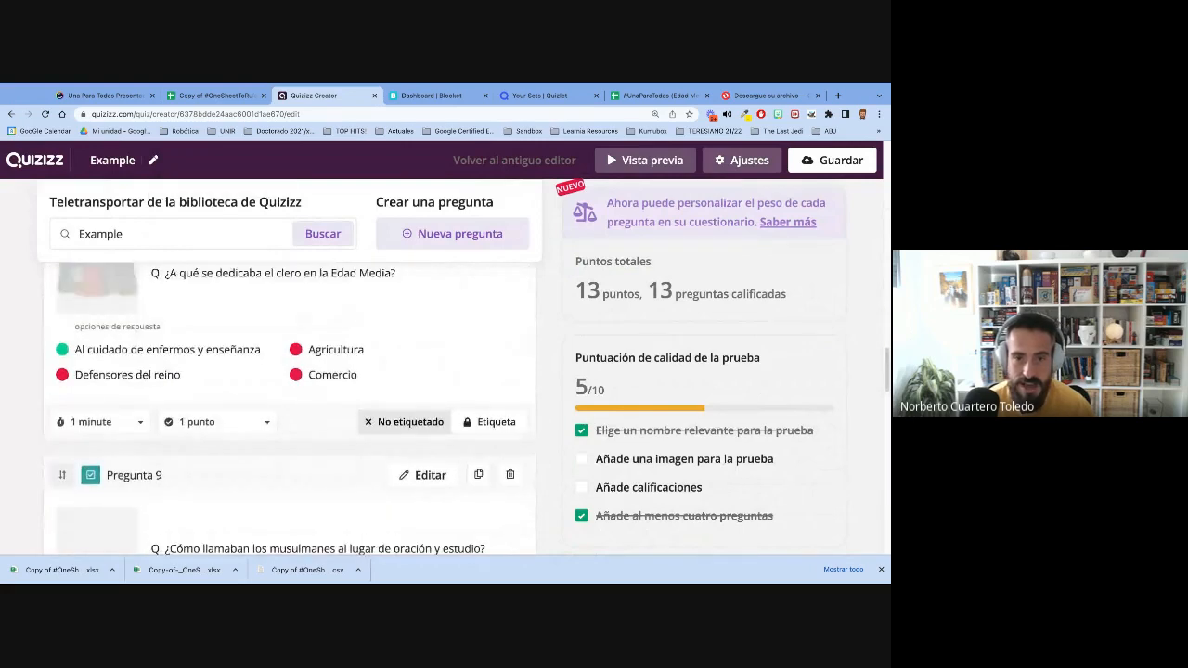
pyautogui.scroll(7, 290, 409)
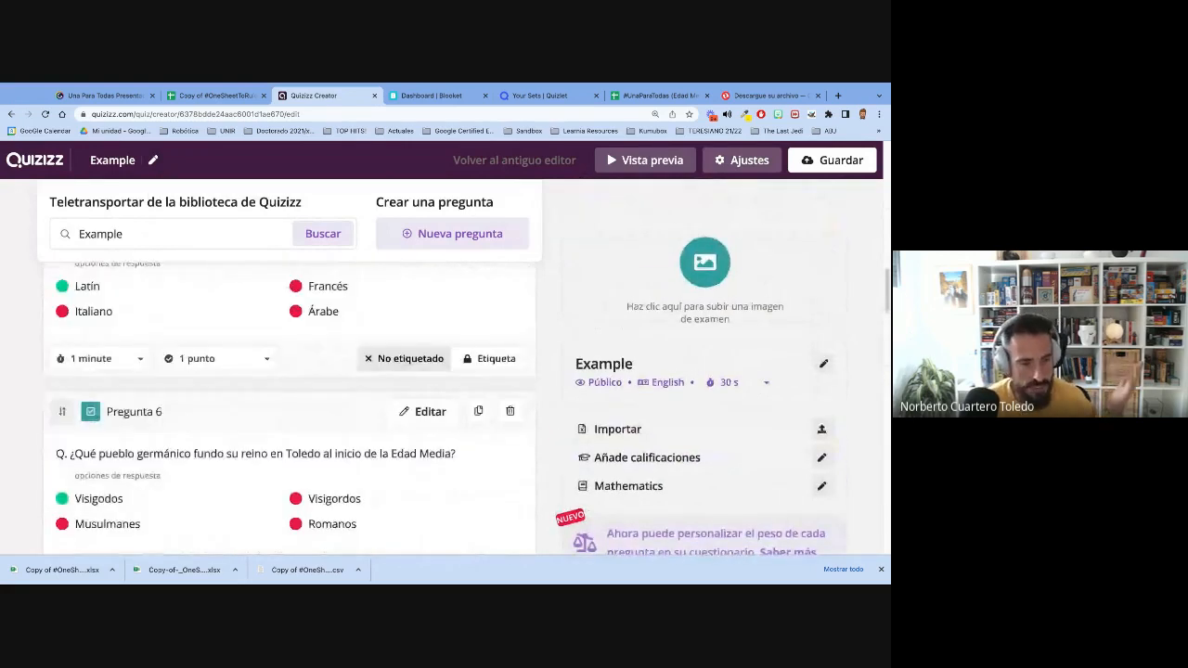
pyautogui.scroll(3, 197, 398)
pyautogui.scroll(1, 196, 397)
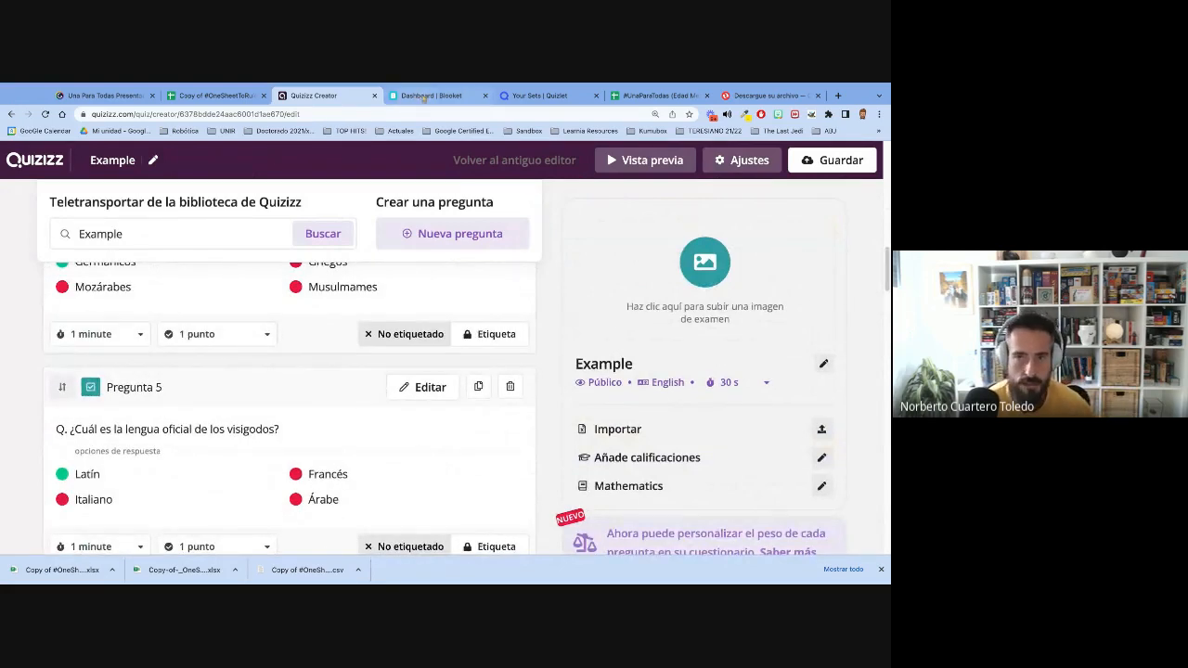
# - Return to the multiplatform quiz spreadsheet and download its Blooket sheet as Comma Separated Values (.csv)
pyautogui.click(423, 96)
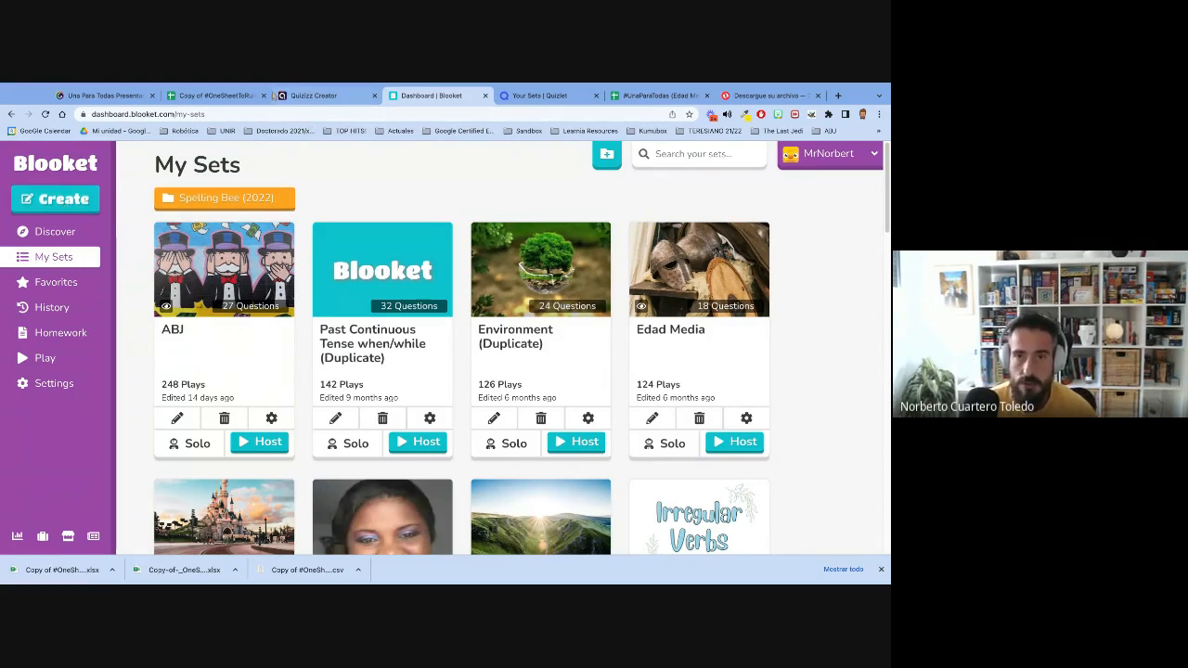
pyautogui.click(219, 96)
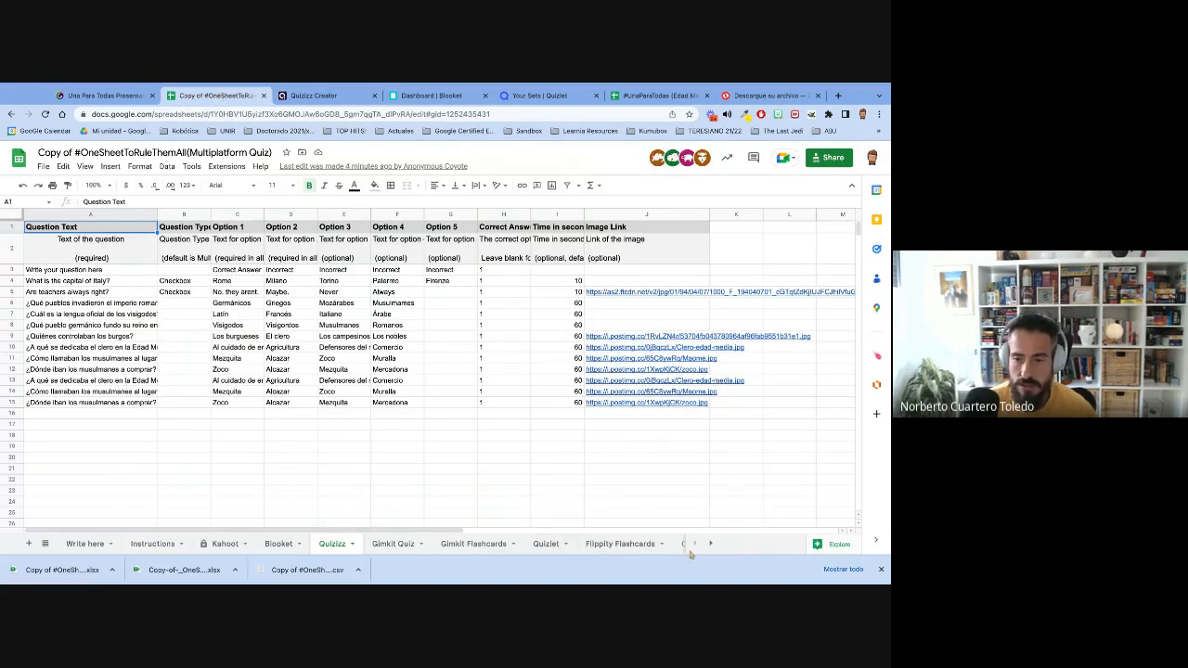
pyautogui.click(276, 546)
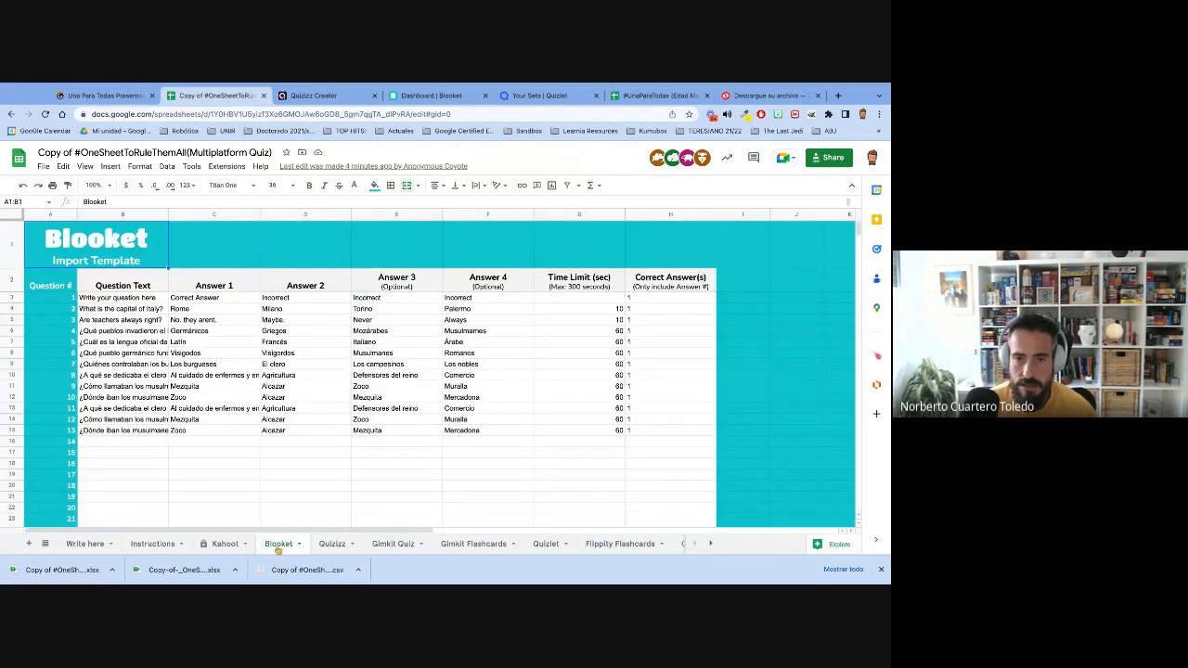
pyautogui.click(43, 167)
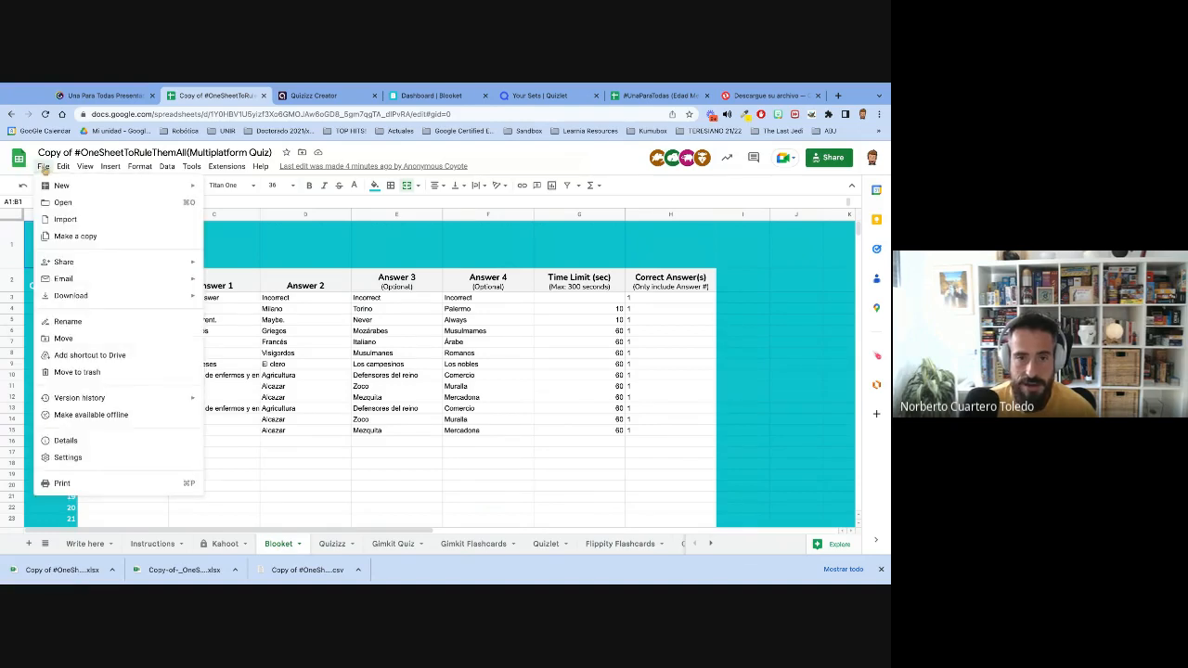
pyautogui.moveTo(171, 297)
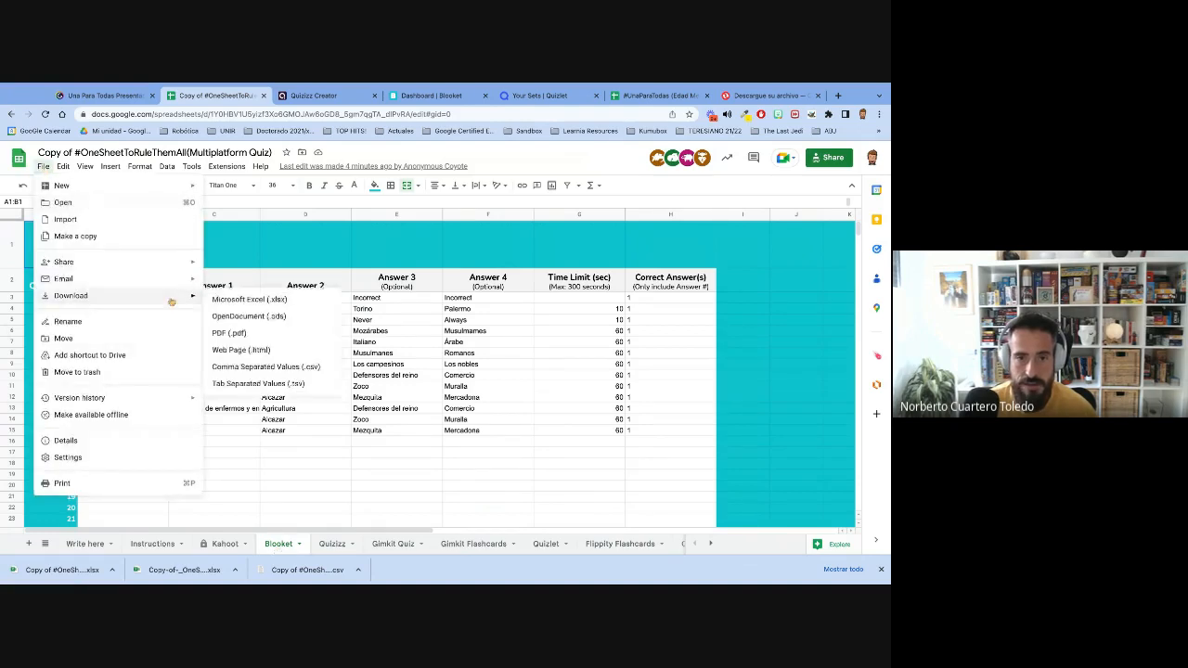
pyautogui.click(309, 367)
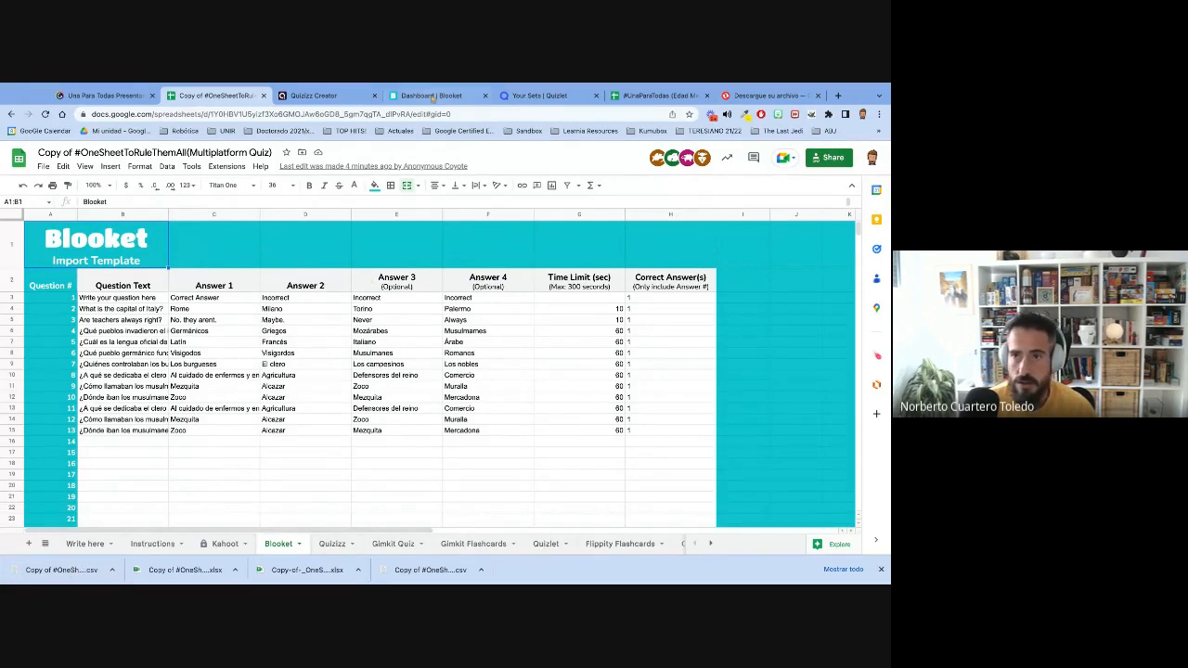
# - Start a new question set in Blooket with the hilltop castle cover image from an image gallery search for "middle ages"
pyautogui.click(408, 95)
pyautogui.click(55, 198)
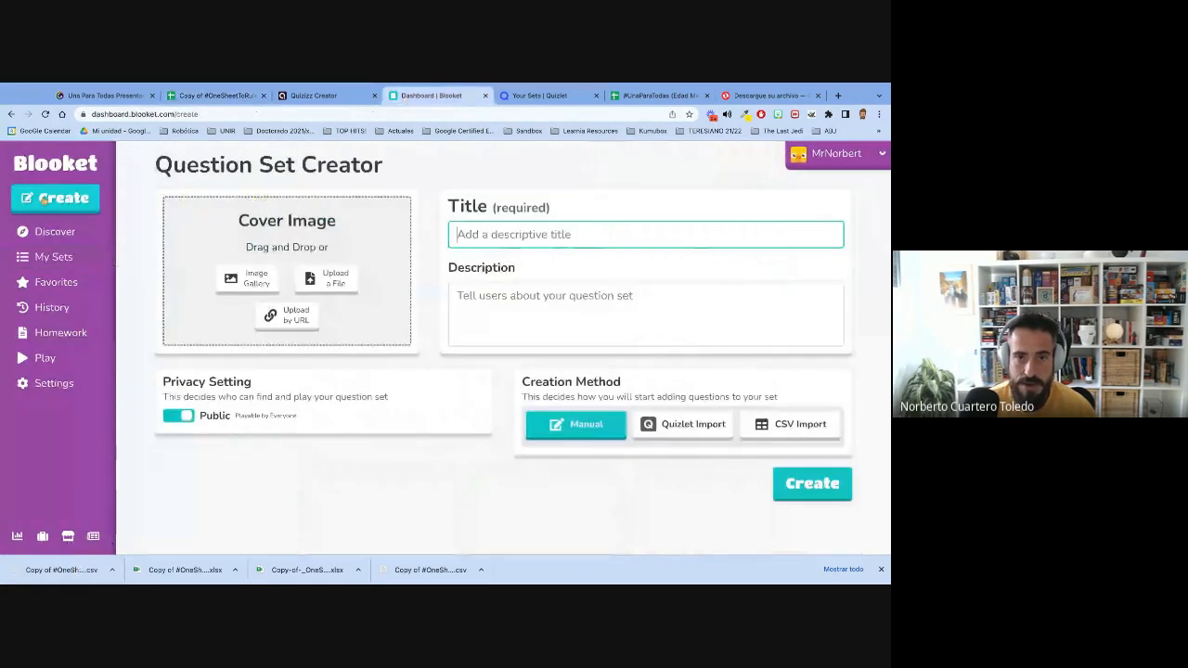
pyautogui.click(269, 272)
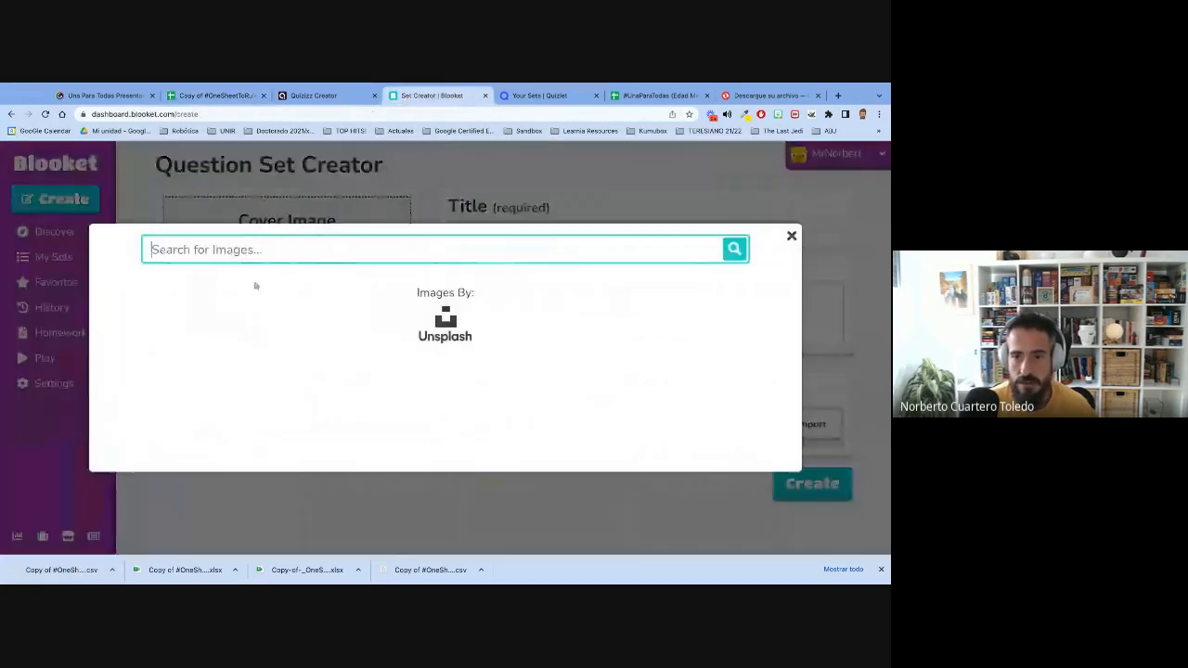
pyautogui.write('middle age')
pyautogui.press('Return')
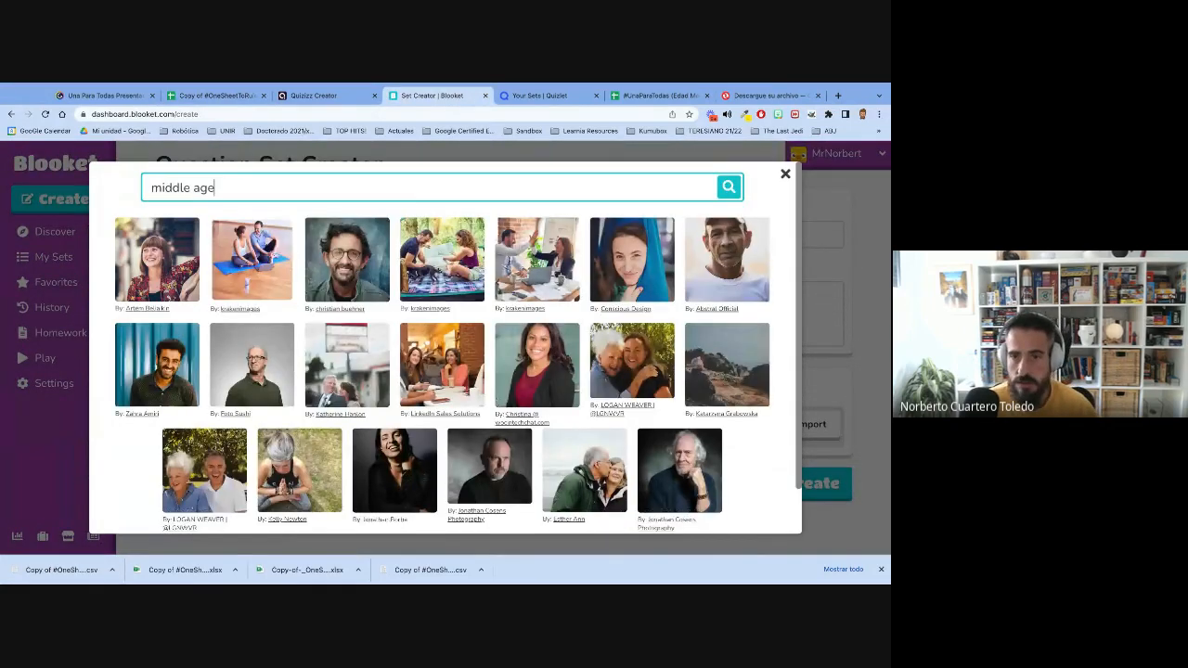
pyautogui.write('es')
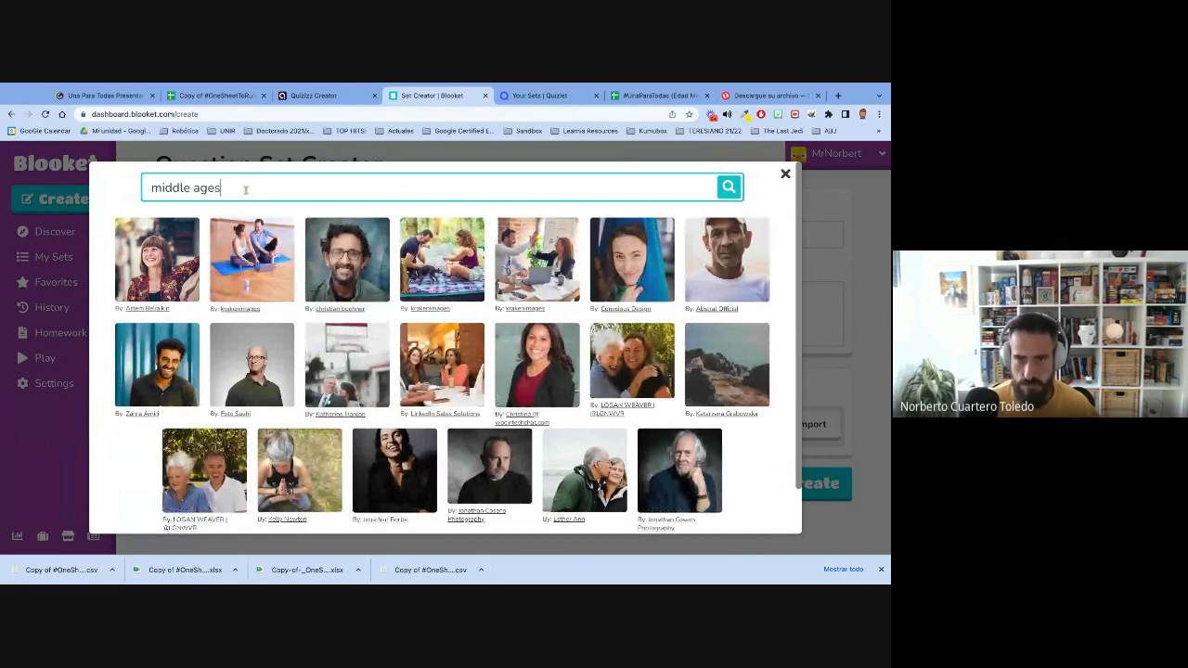
pyautogui.press('Return')
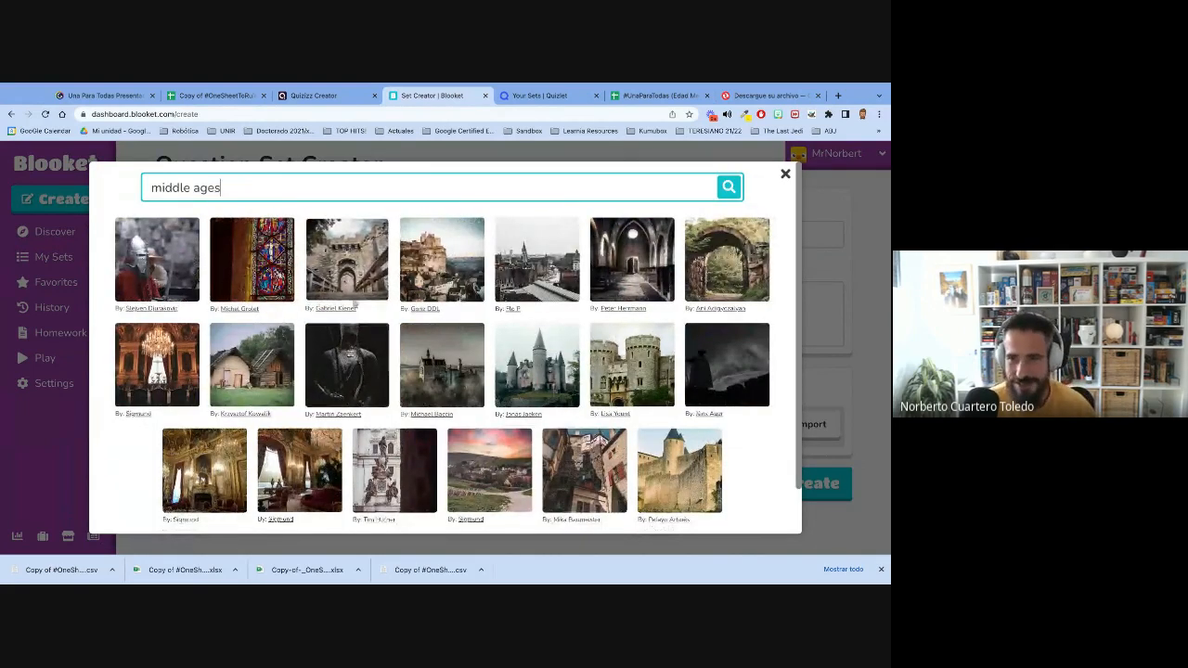
pyautogui.click(453, 267)
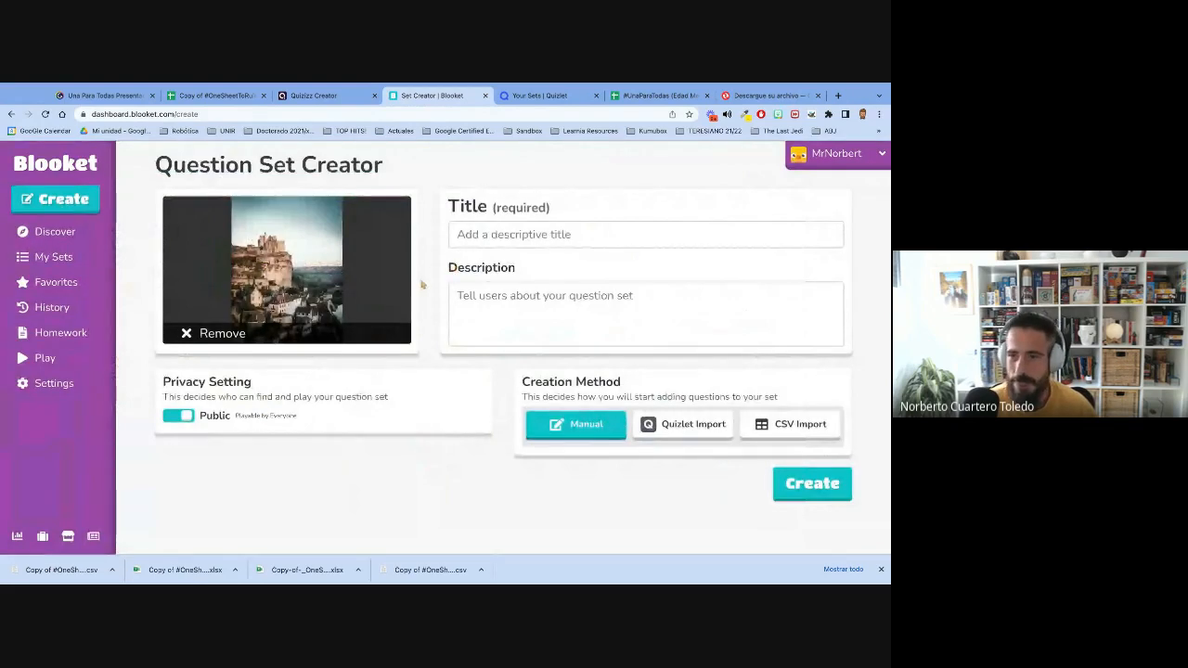
# - Create the question set with the title "Middle Ages" by CSV import, using the downloaded Blooket CSV file
pyautogui.click(573, 236)
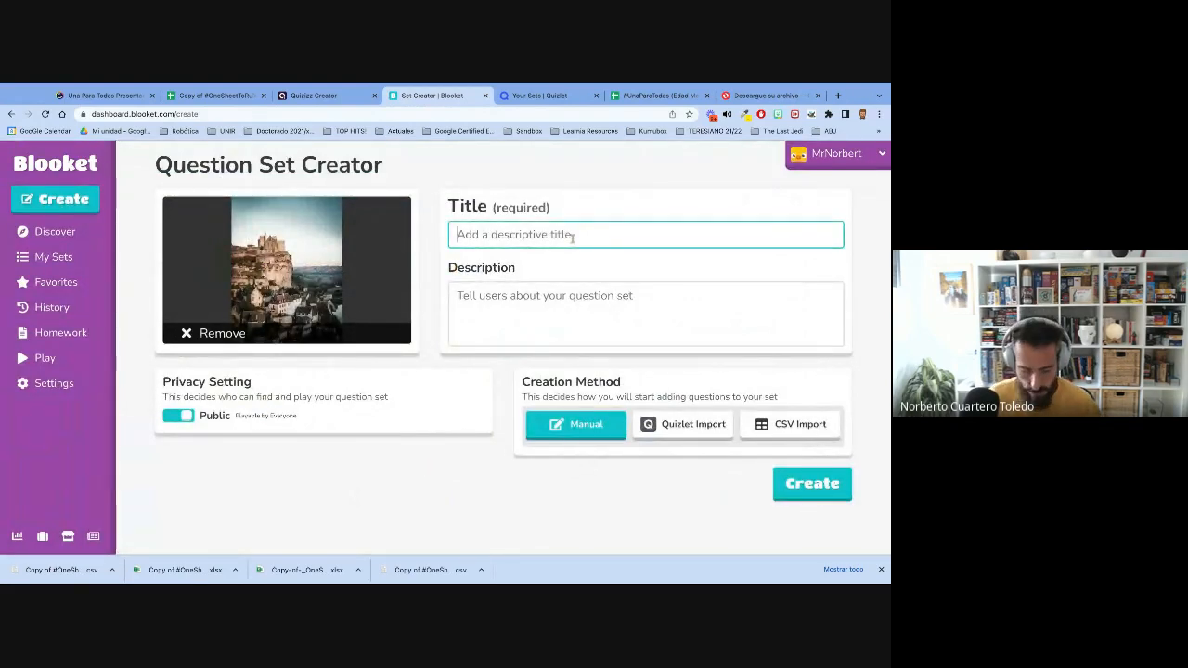
pyautogui.write('Middle Ages')
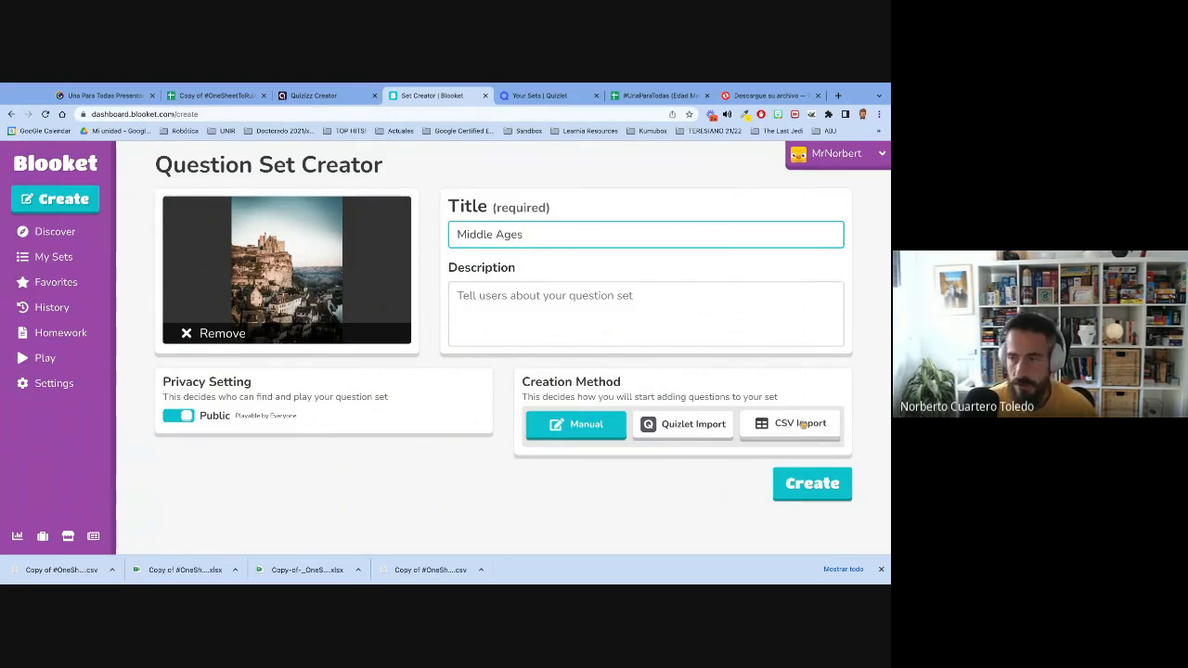
pyautogui.click(803, 424)
pyautogui.click(809, 482)
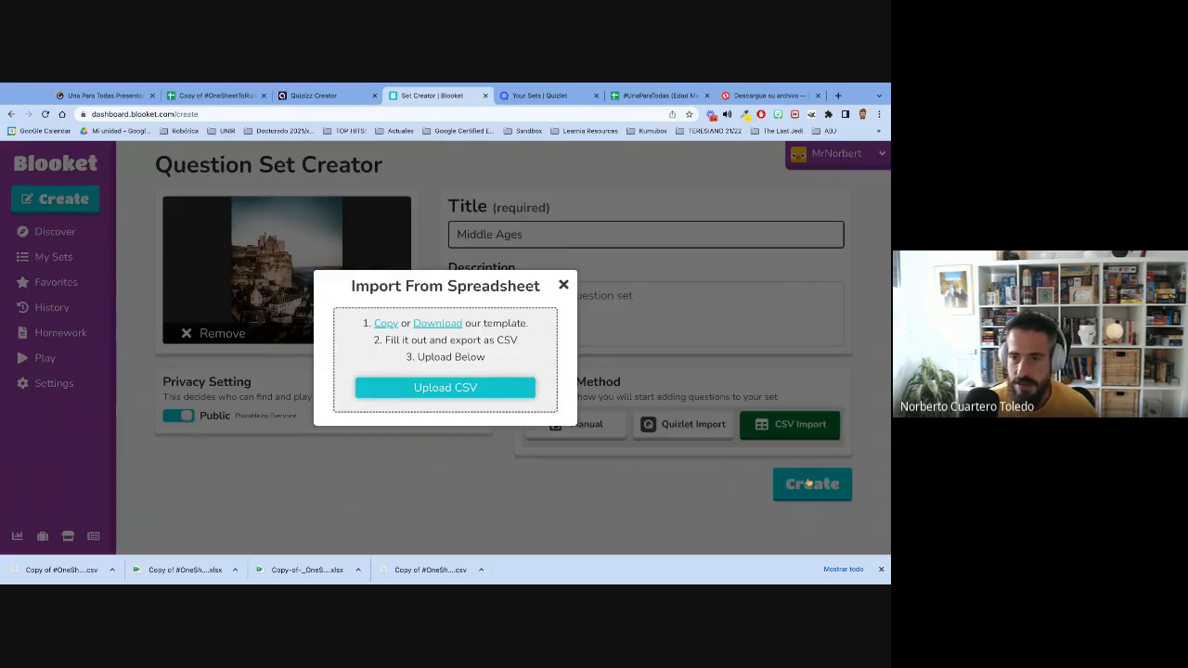
pyautogui.moveTo(48, 567); pyautogui.dragTo(445, 382)
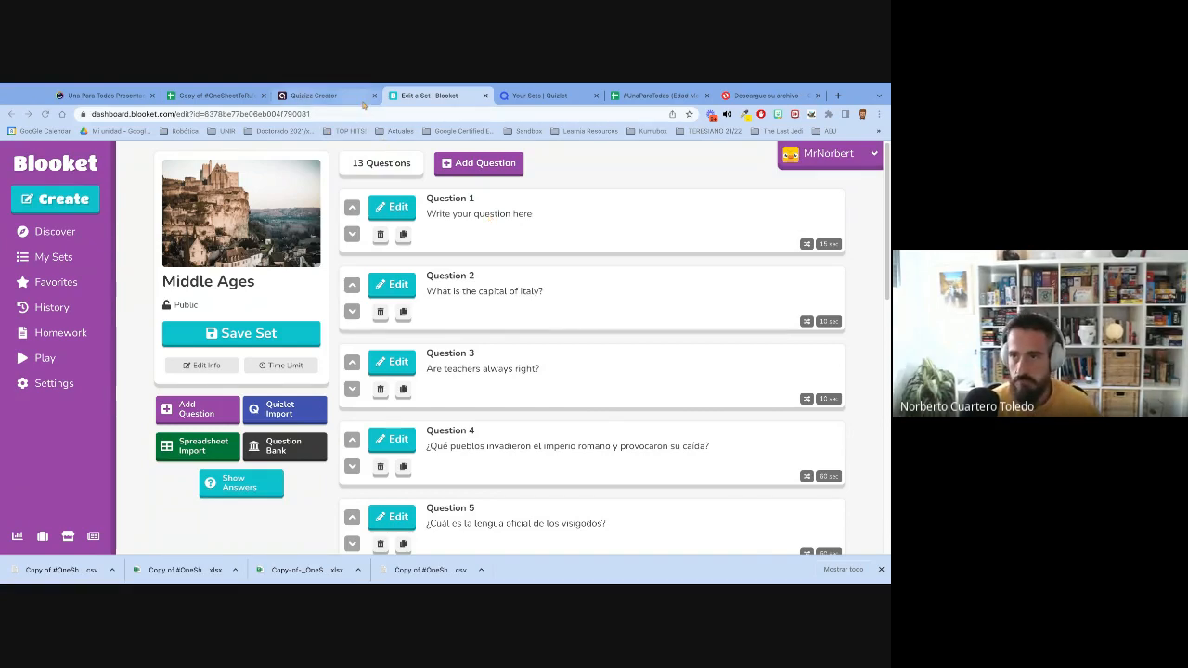
# - Switch to Quizlet and start a new study set titled "Example" with the description "asdfasdf"
pyautogui.click(540, 96)
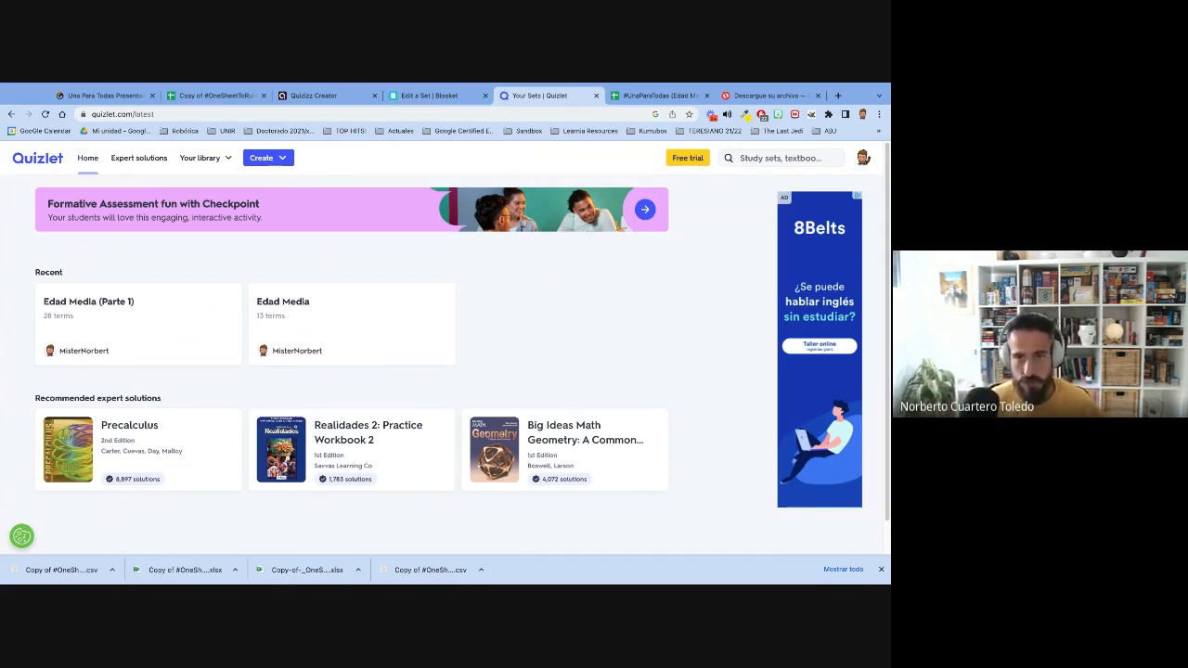
pyautogui.click(263, 159)
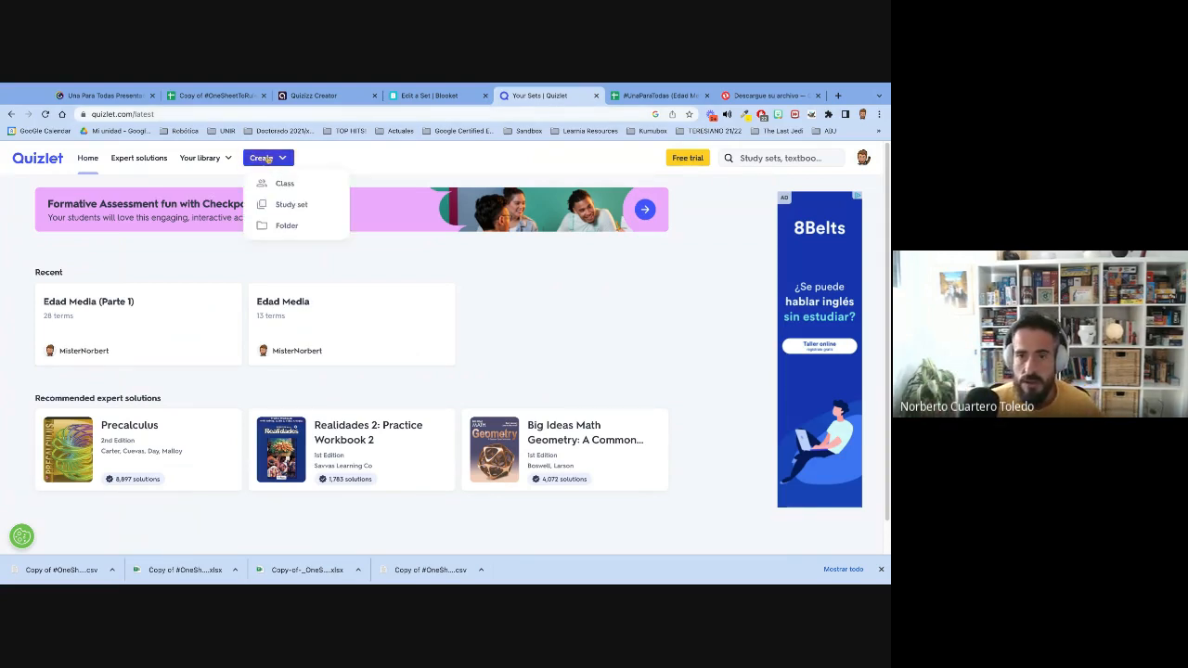
pyautogui.click(291, 205)
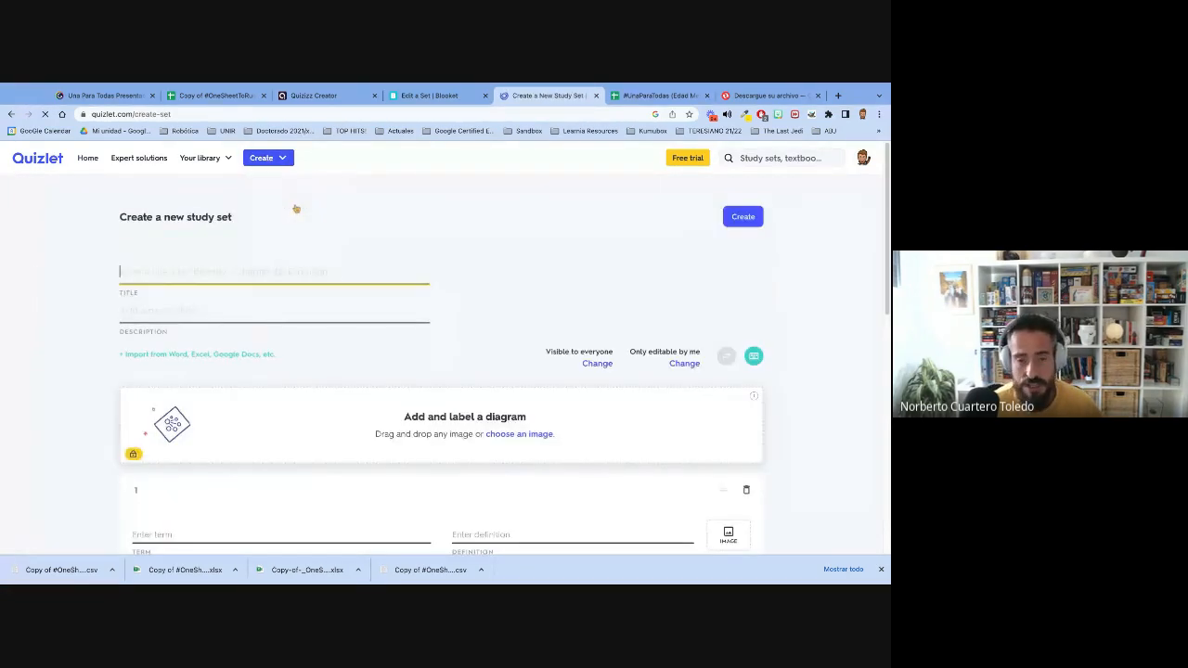
pyautogui.write('Example')
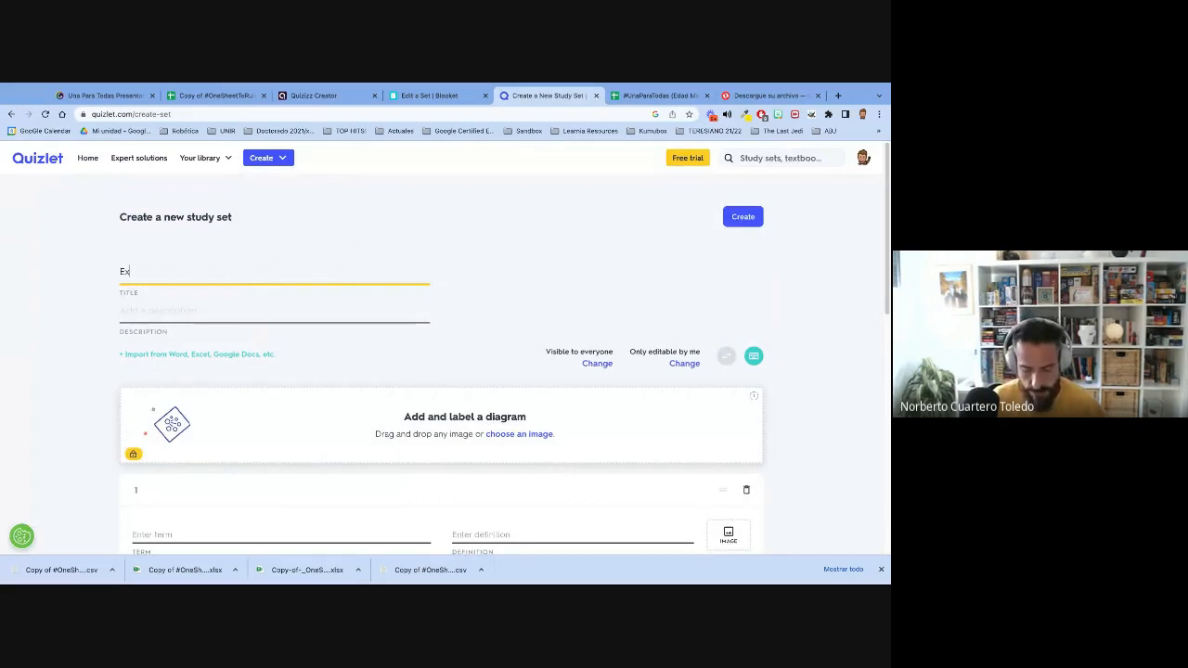
pyautogui.click(266, 306)
pyautogui.write('asdfasdf')
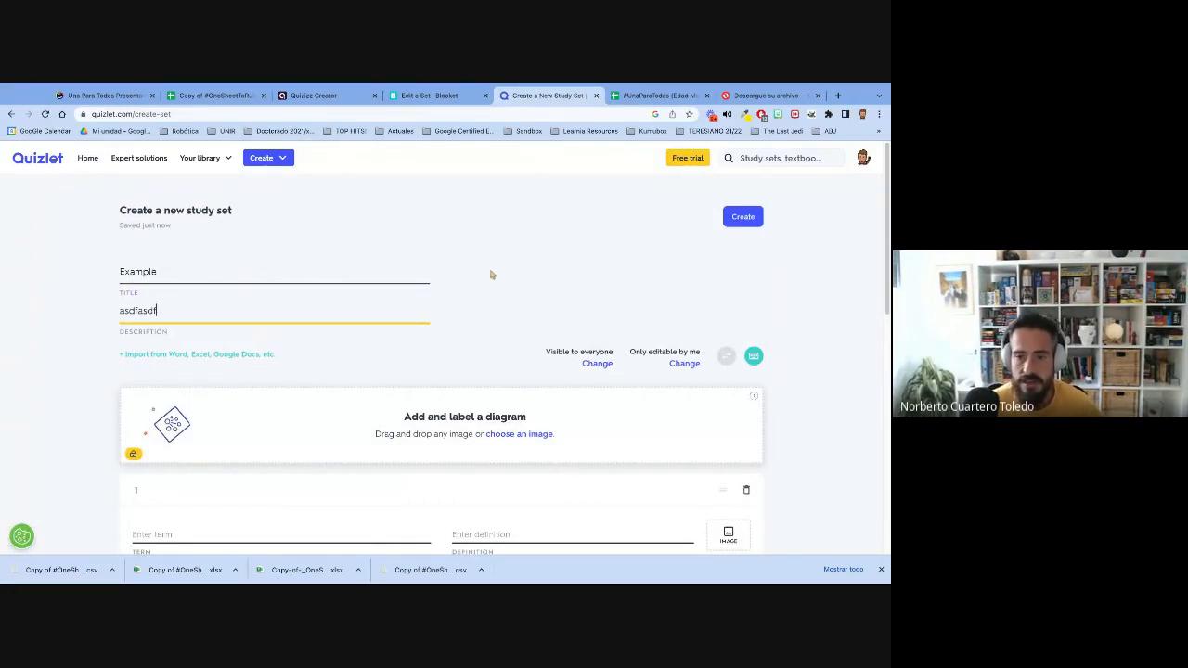
pyautogui.scroll(-5, 492, 274)
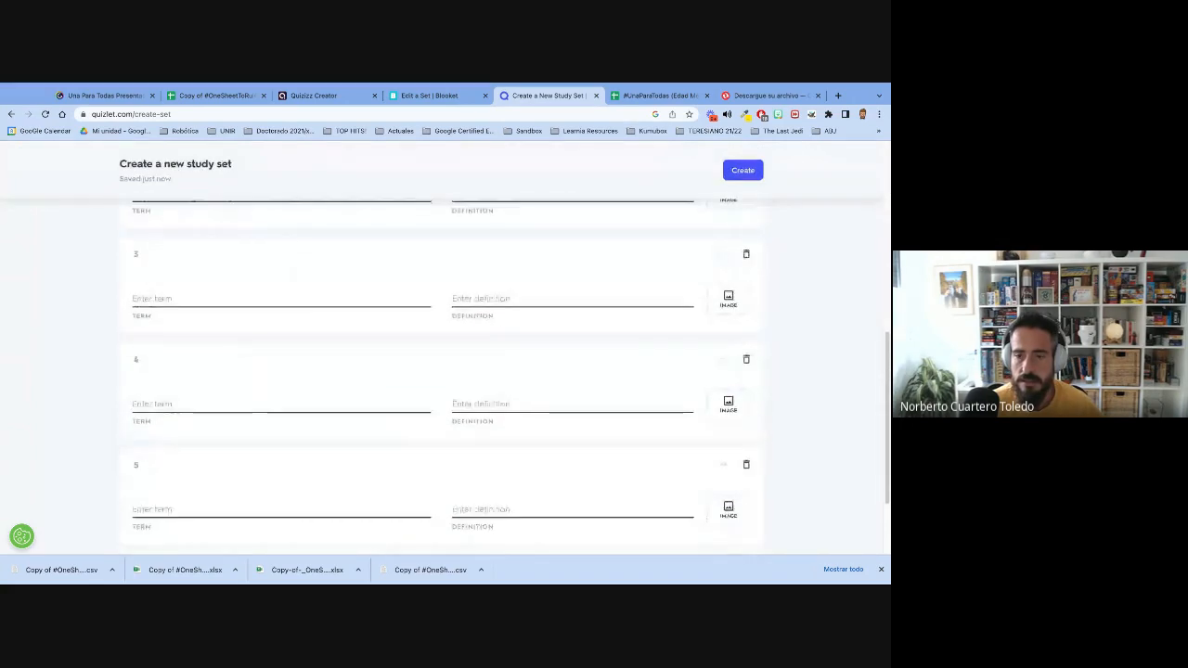
pyautogui.scroll(2, 440, 371)
pyautogui.scroll(1, 235, 363)
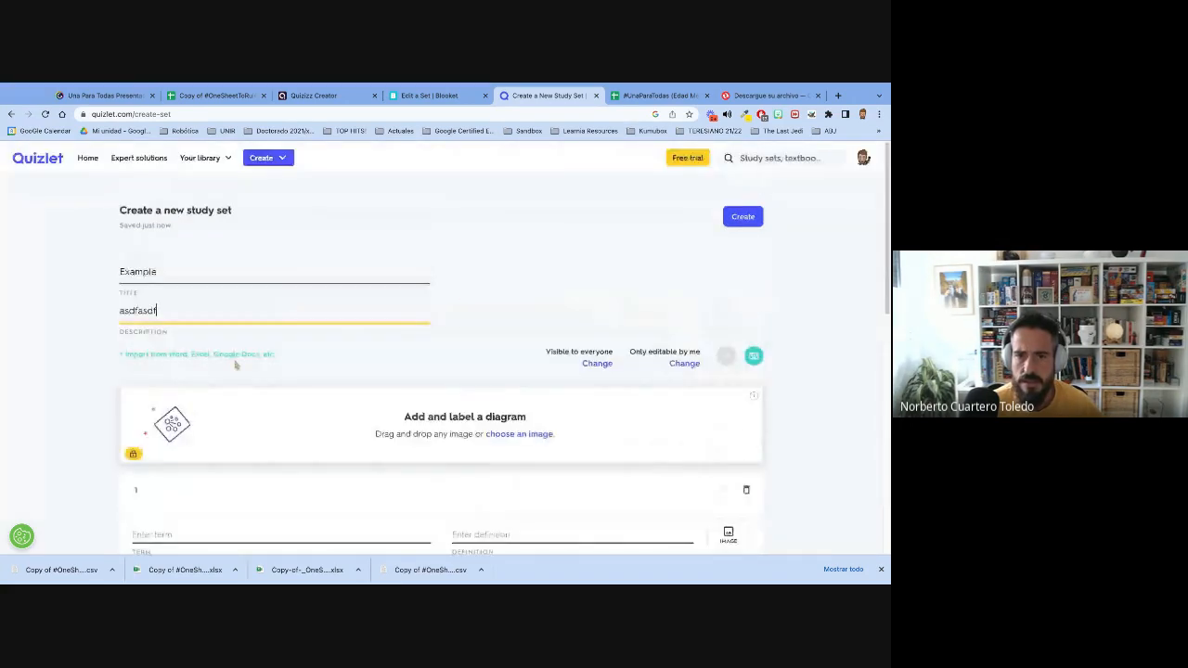
# - Open the study set's data import, check the spreadsheet's Quizlet / Deck.toys instructions, and set Comma as the separator between term and definition
pyautogui.click(182, 354)
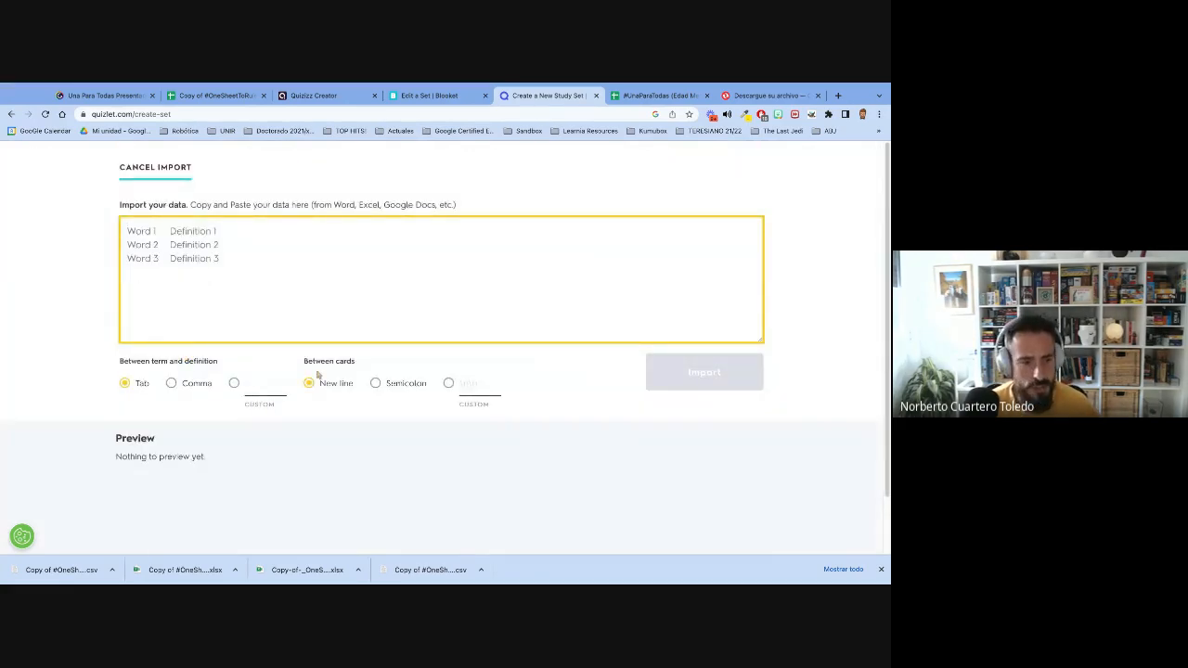
pyautogui.click(213, 96)
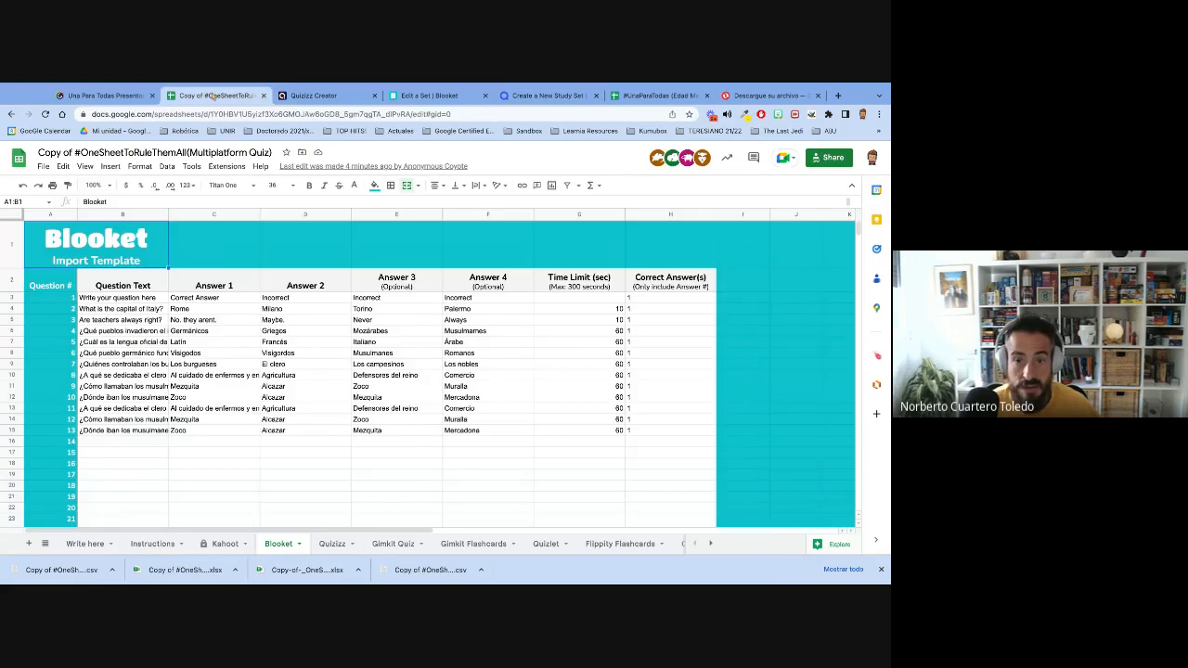
pyautogui.click(149, 543)
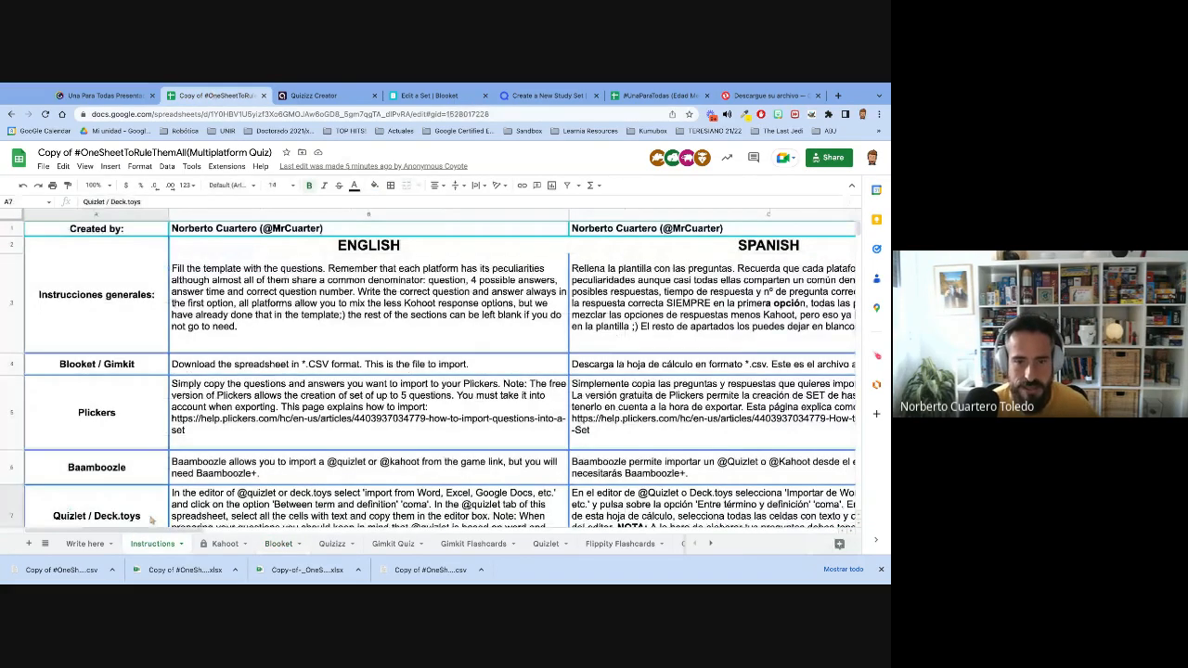
pyautogui.scroll(-3, 151, 520)
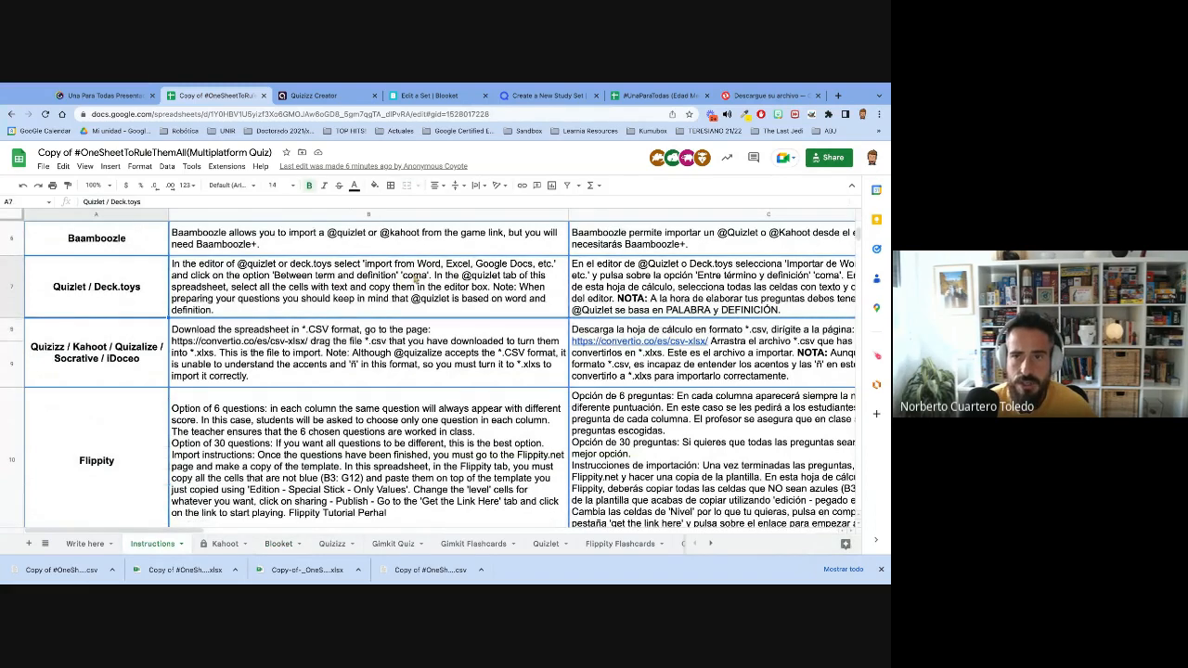
pyautogui.click(536, 98)
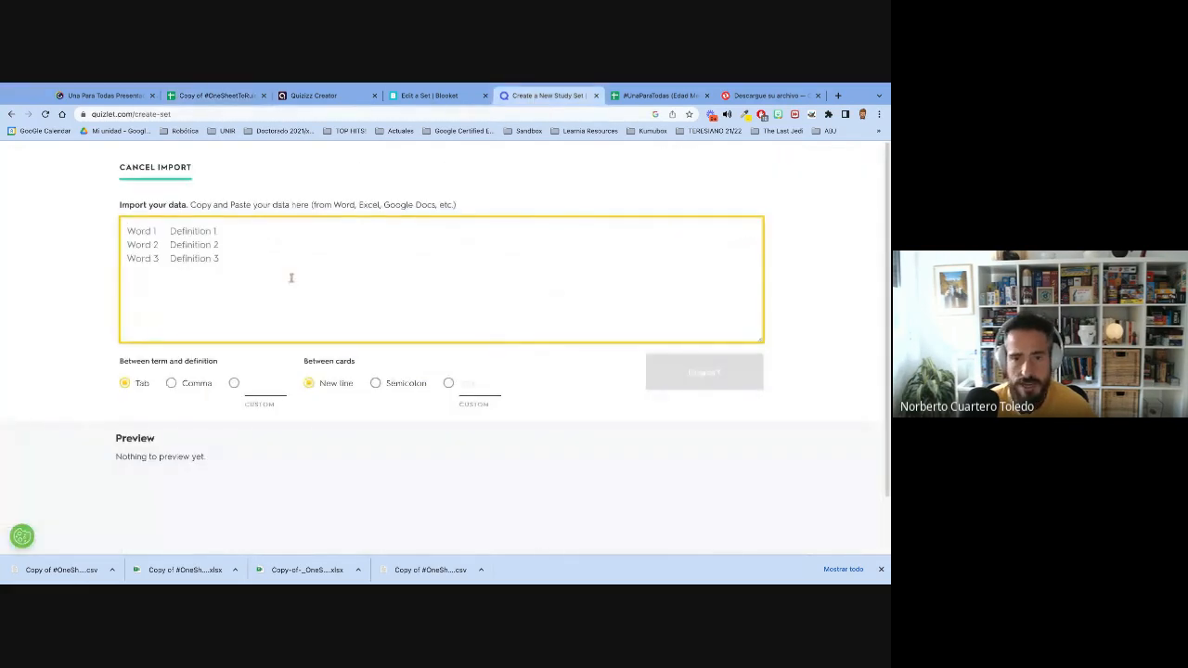
pyautogui.click(172, 383)
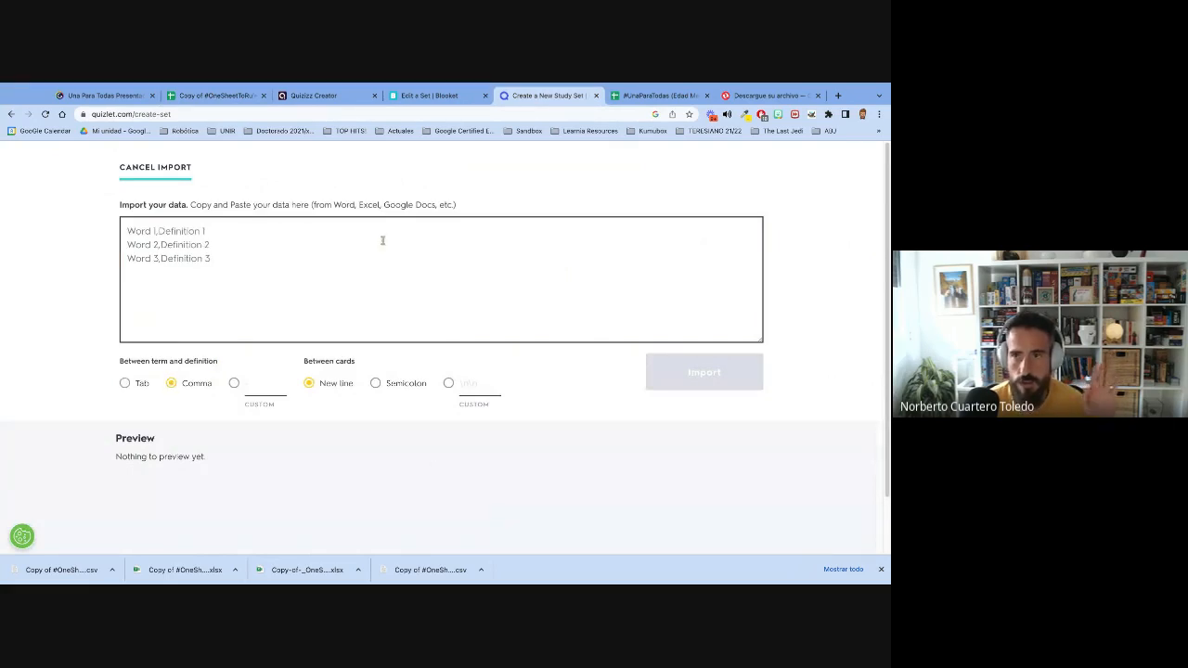
# - Return to the multiplatform quiz spreadsheet and copy the answer-first entries in cells A3:A15 of its Quizlet sheet
pyautogui.click(424, 98)
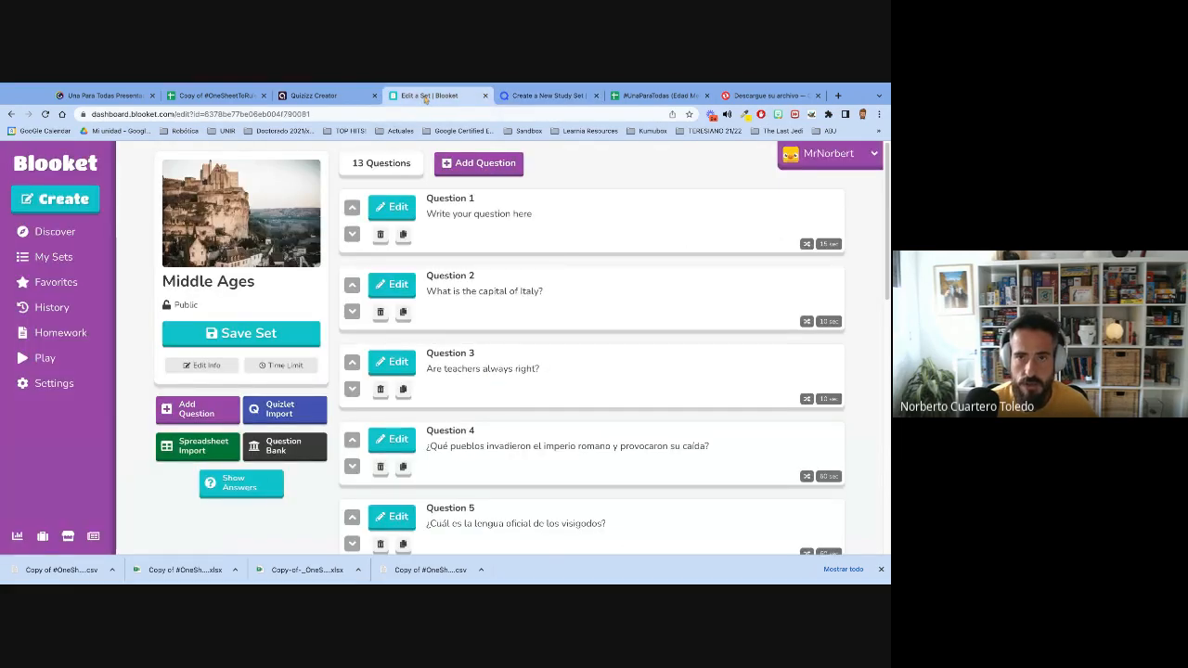
pyautogui.click(206, 96)
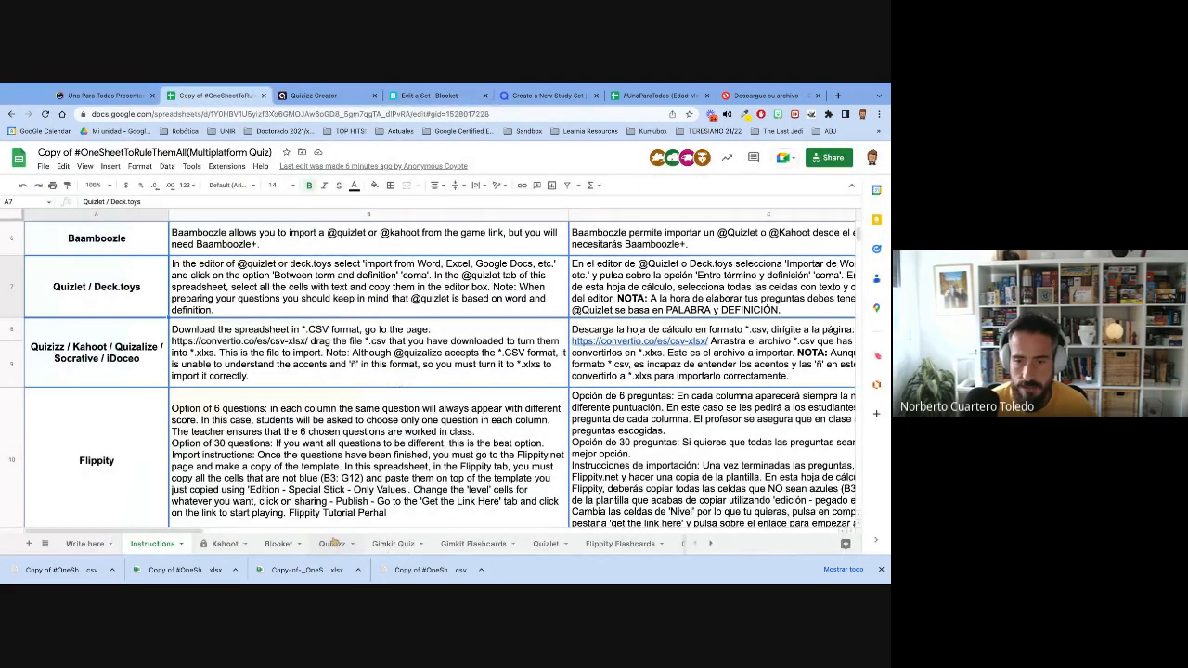
pyautogui.click(554, 545)
pyautogui.click(81, 304)
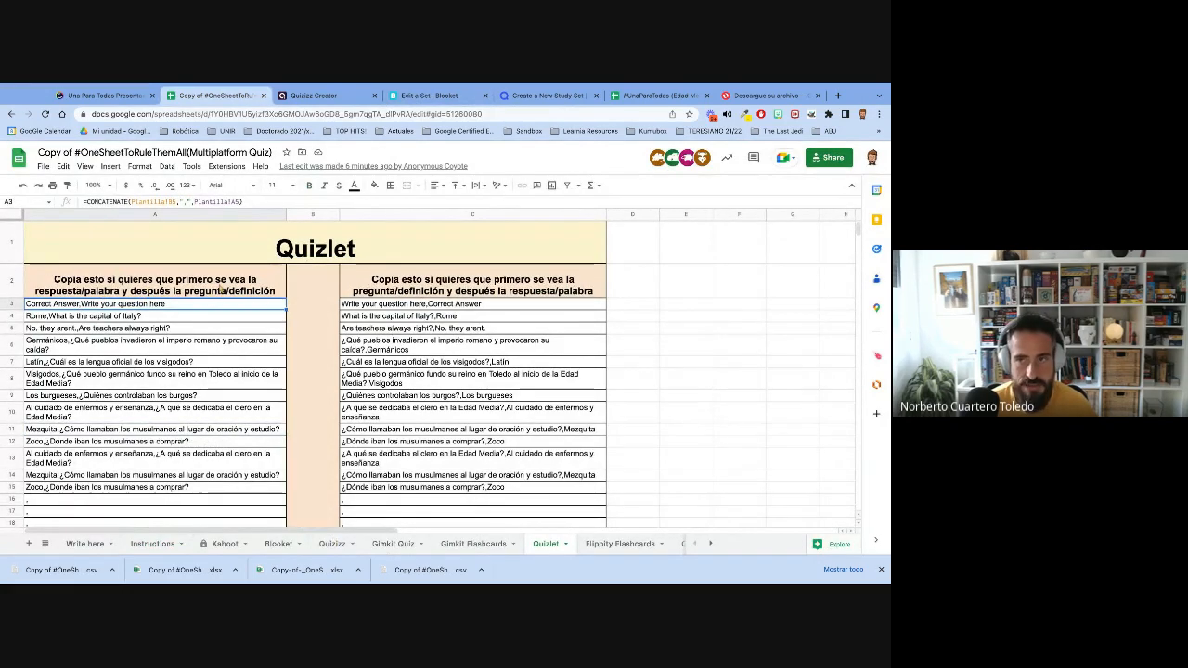
pyautogui.click(548, 96)
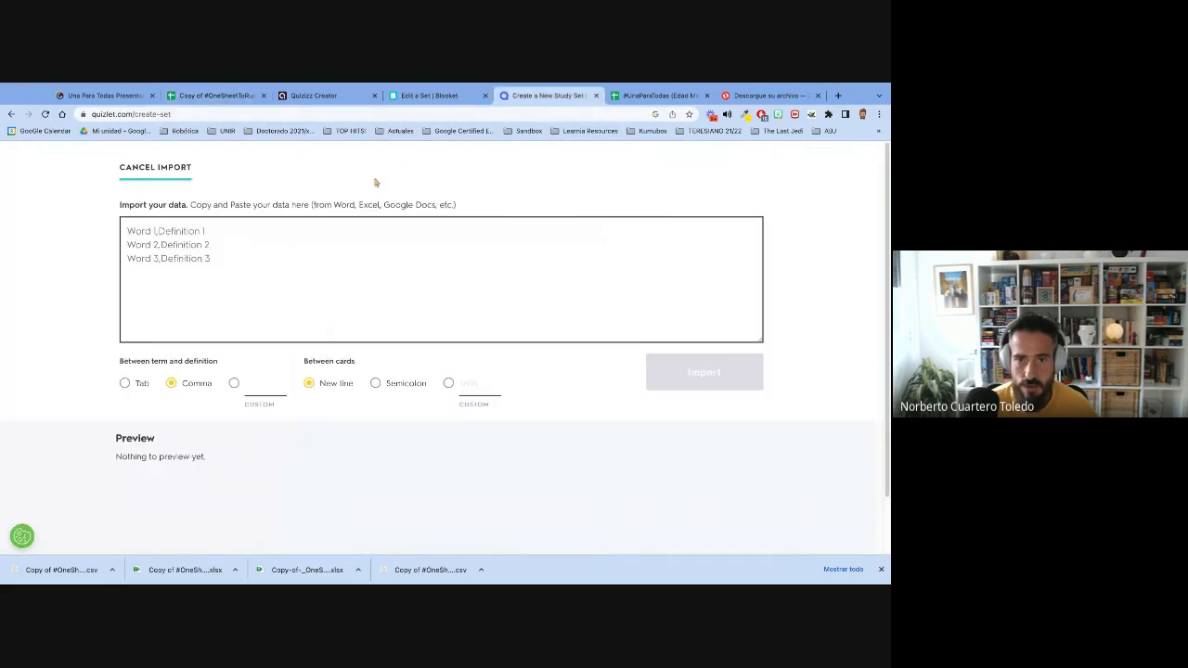
pyautogui.click(634, 96)
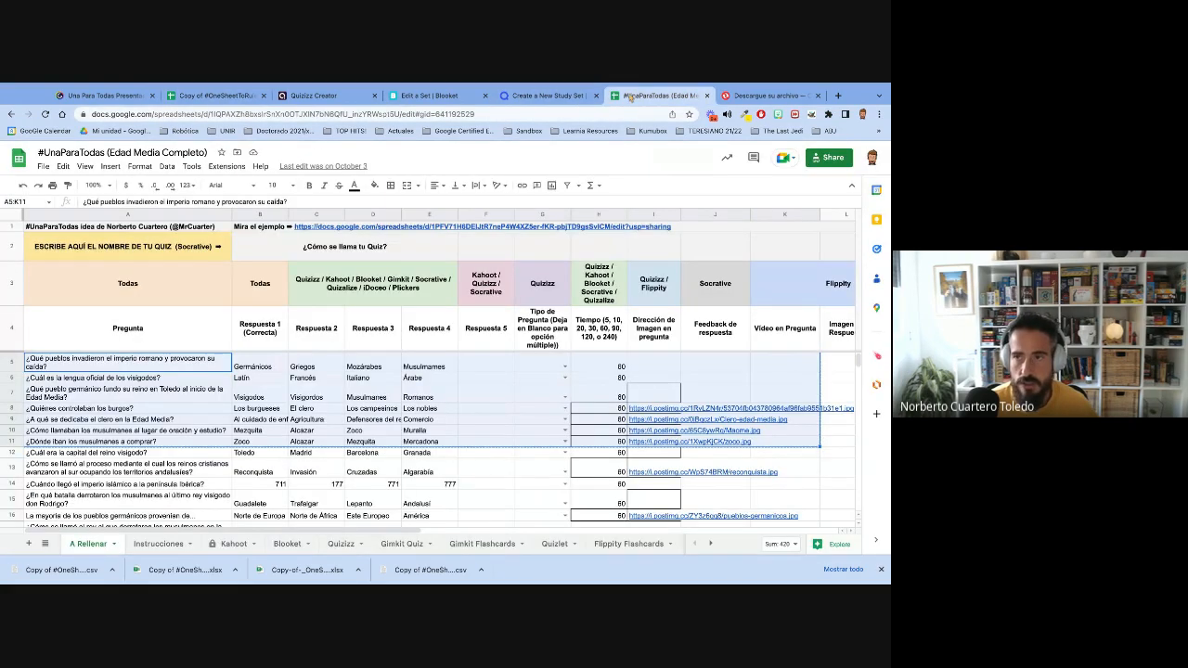
pyautogui.click(216, 95)
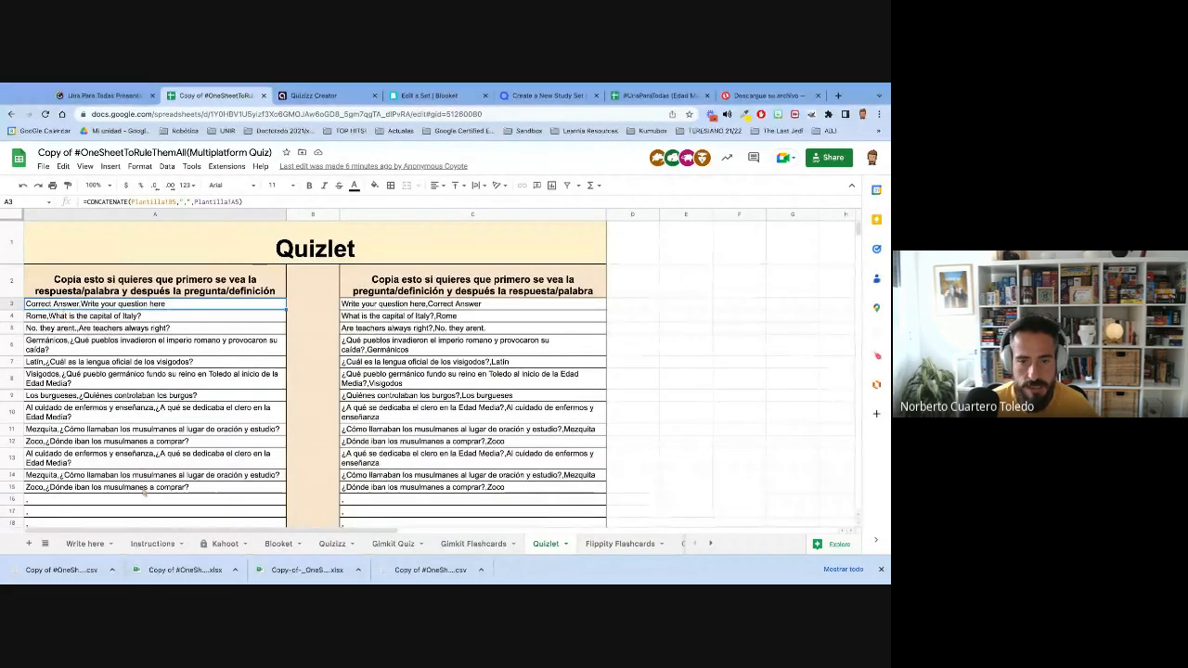
pyautogui.moveTo(61, 310); pyautogui.dragTo(144, 493)
pyautogui.hotkey('ctrl', 'c')
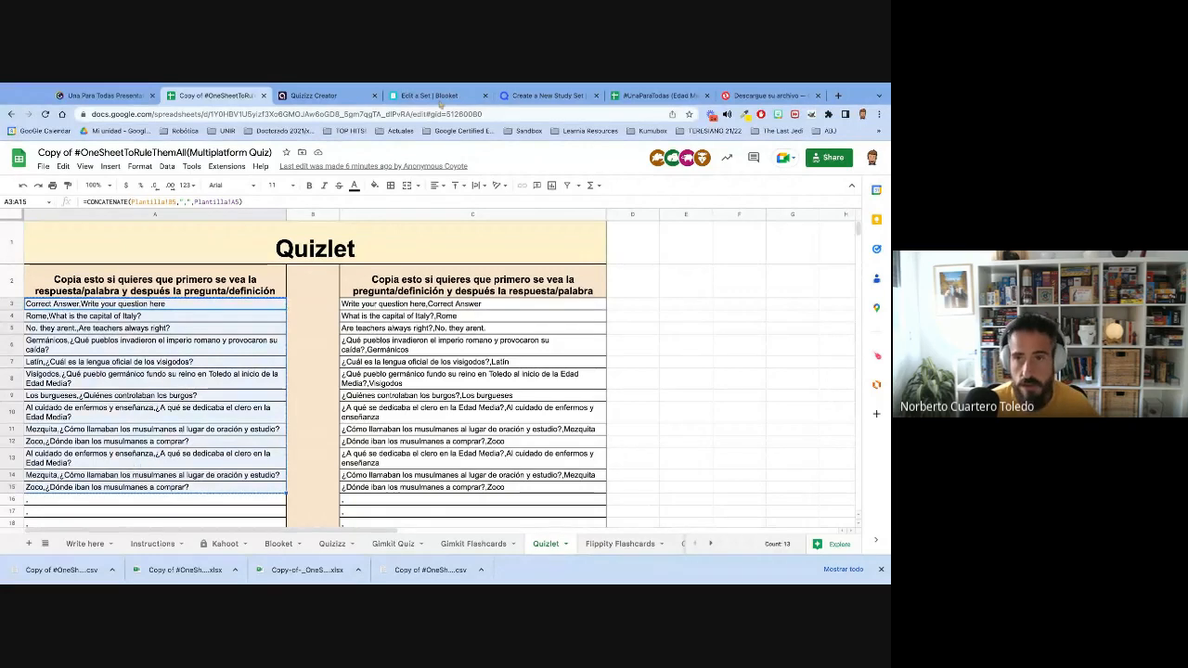
# - Import the copied entries into the Quizlet study set, create the set and dismiss the sharing dialog
pyautogui.click(556, 96)
pyautogui.click(186, 256)
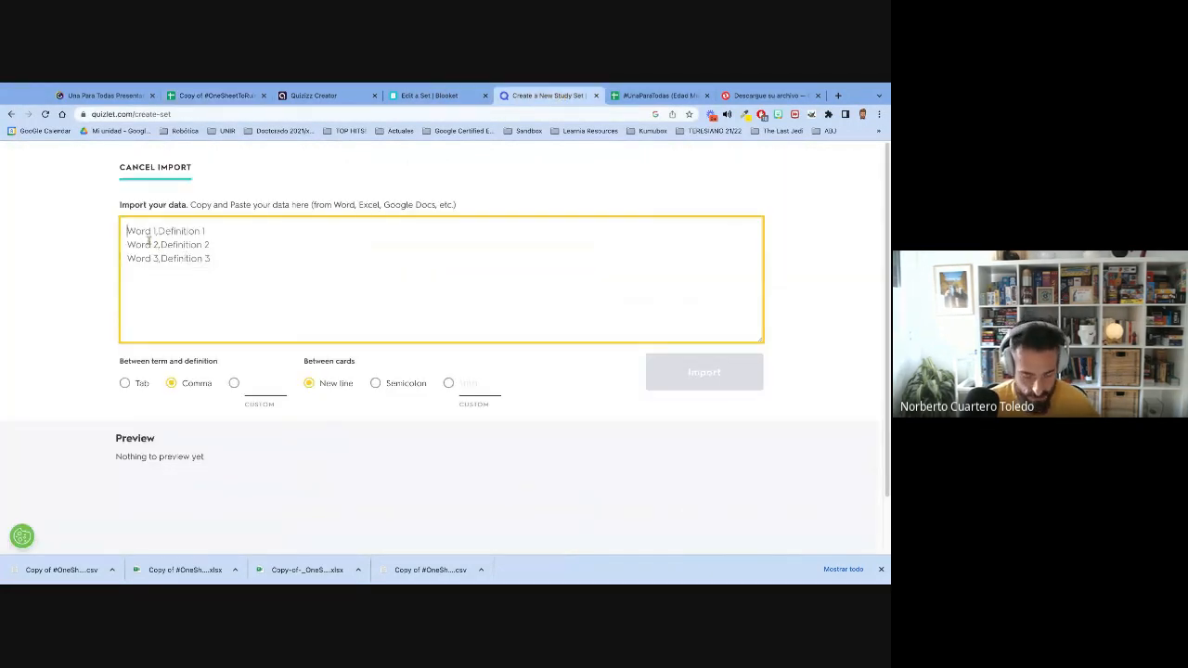
pyautogui.hotkey('ctrl', 'v')
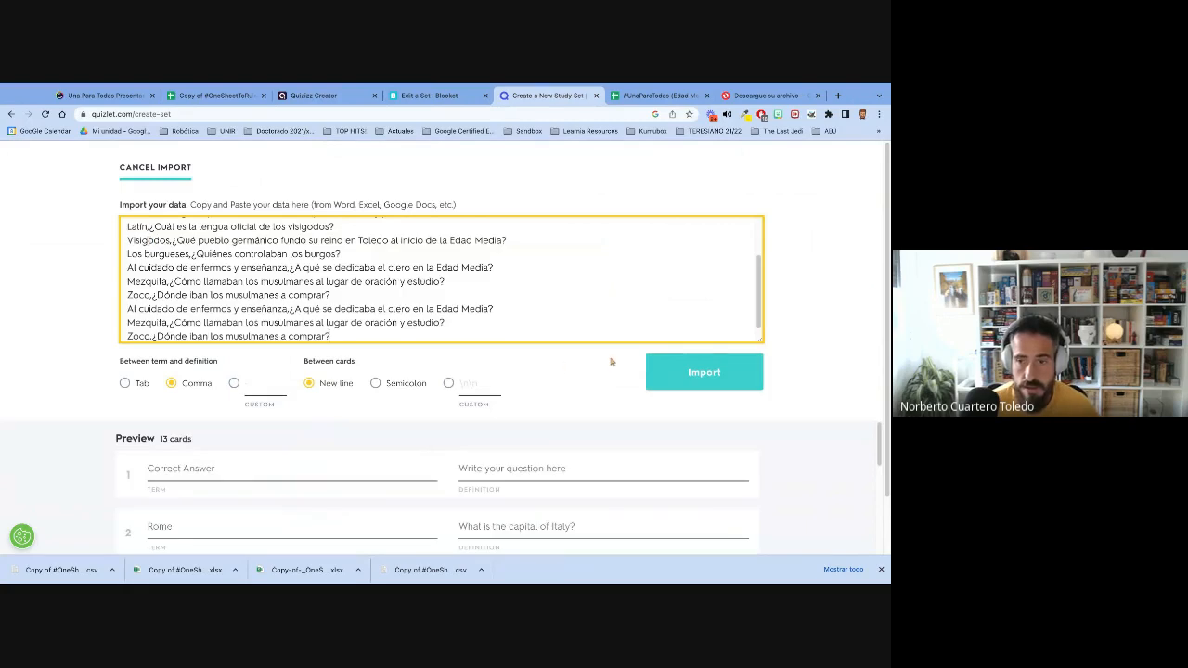
pyautogui.click(685, 376)
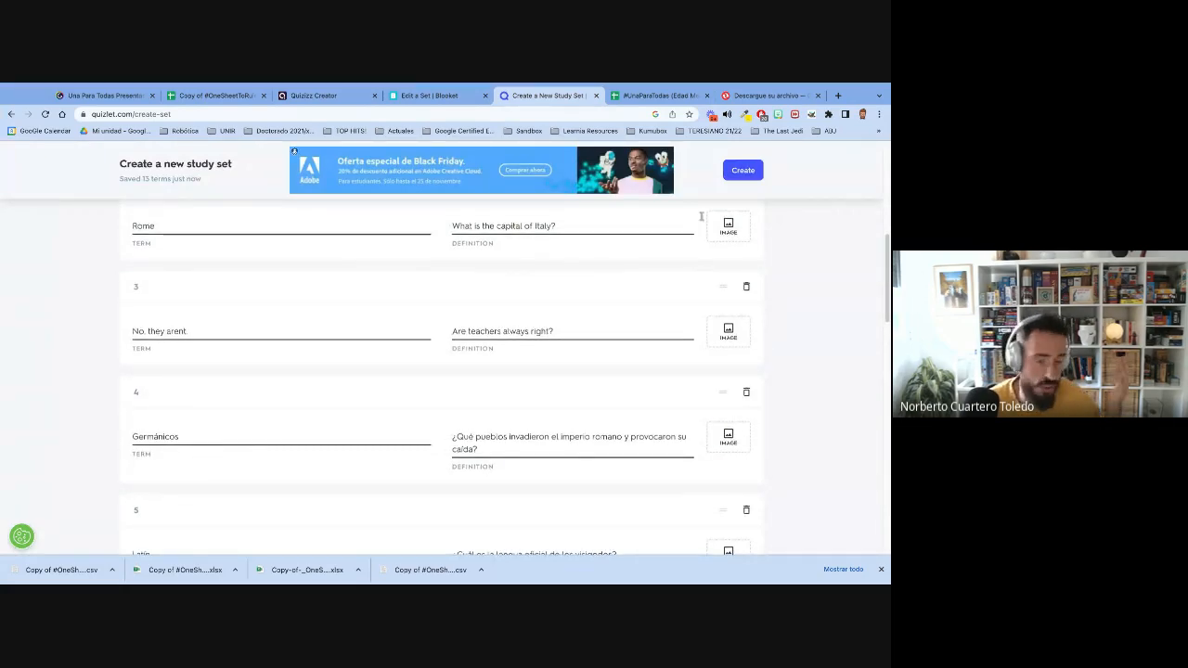
pyautogui.click(742, 170)
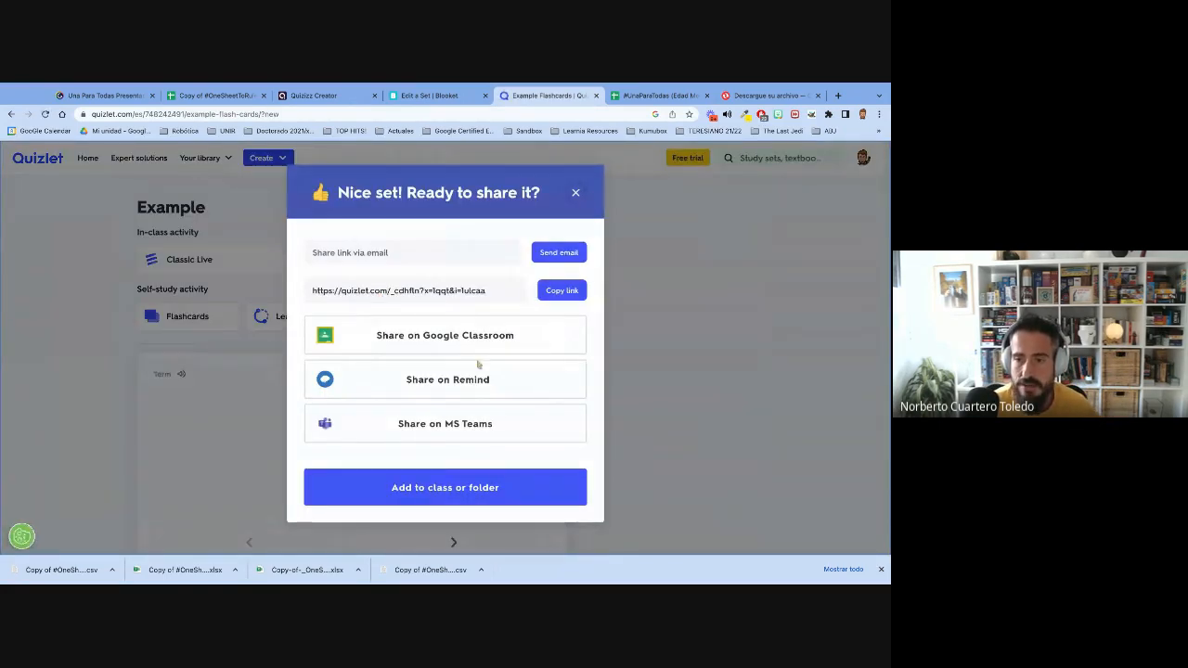
pyautogui.click(575, 192)
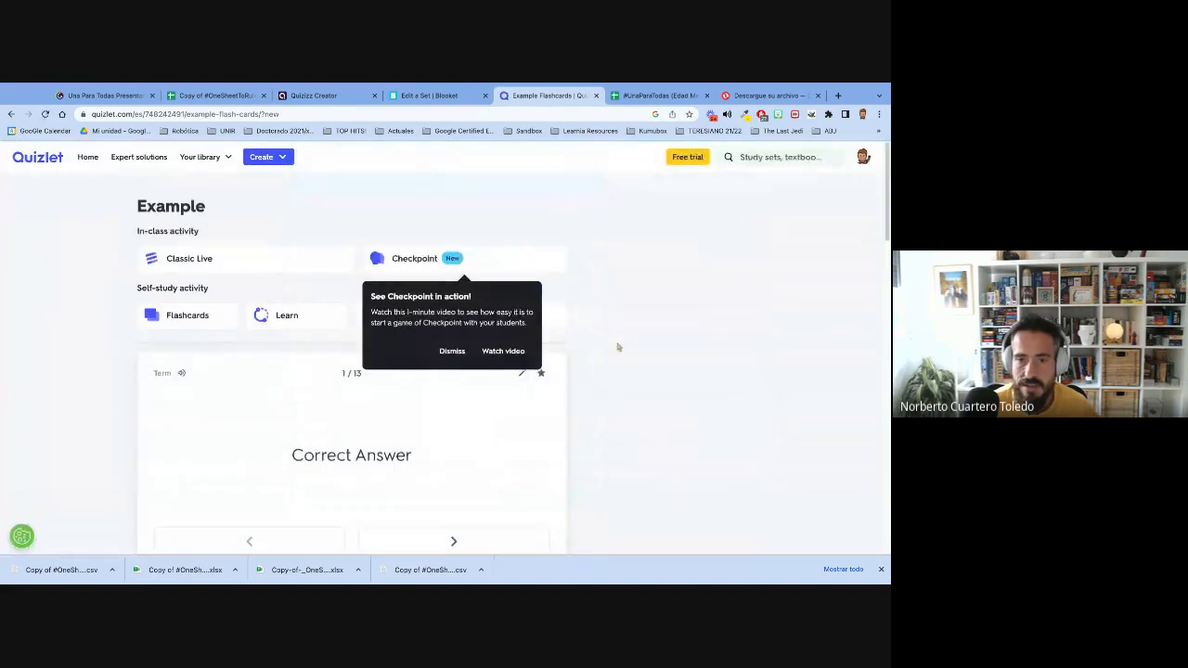
# - Review the first four flashcards of the Example set, flipping the third and fourth cards to their terms
pyautogui.click(191, 318)
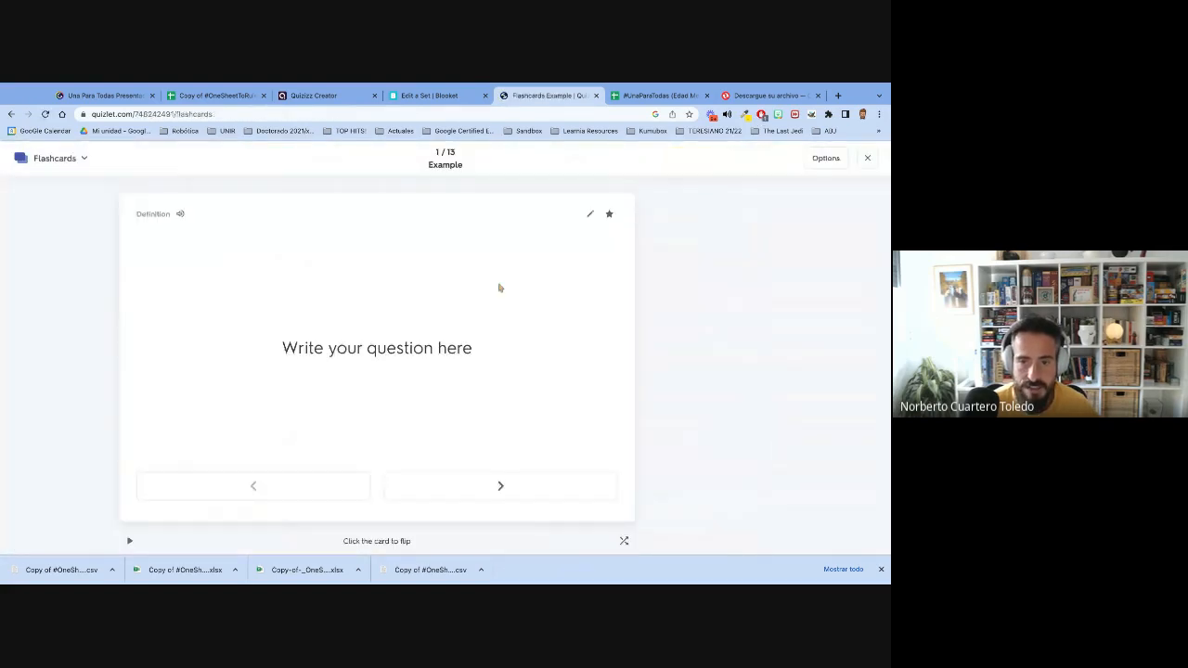
pyautogui.click(488, 492)
pyautogui.click(489, 492)
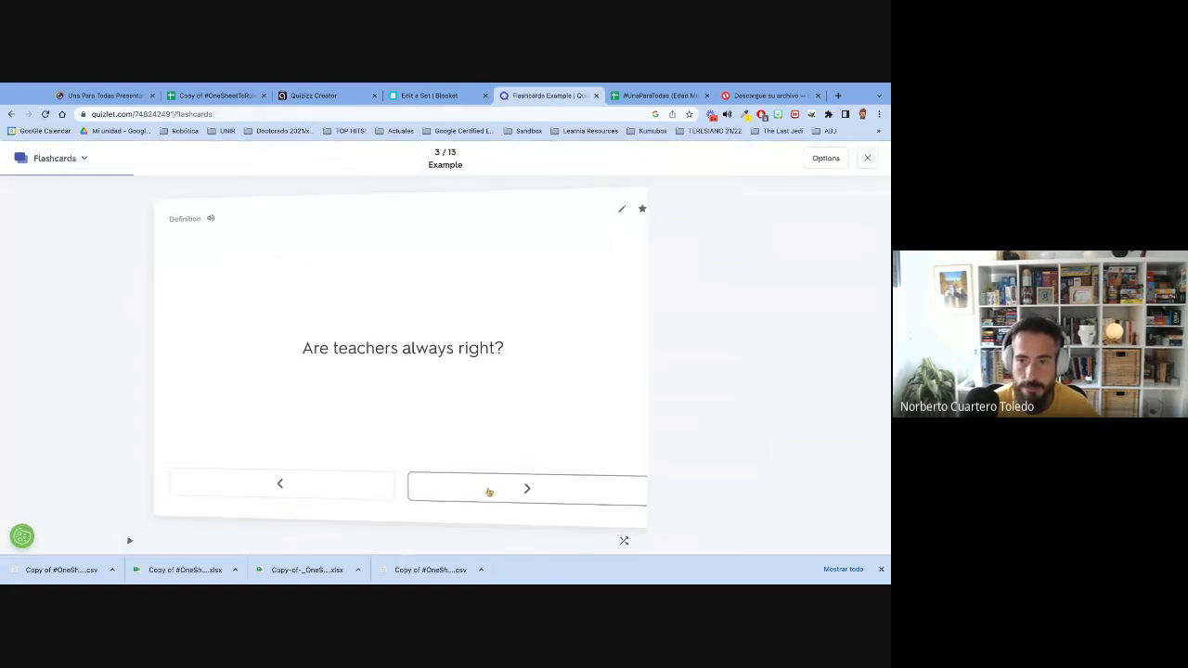
pyautogui.click(402, 366)
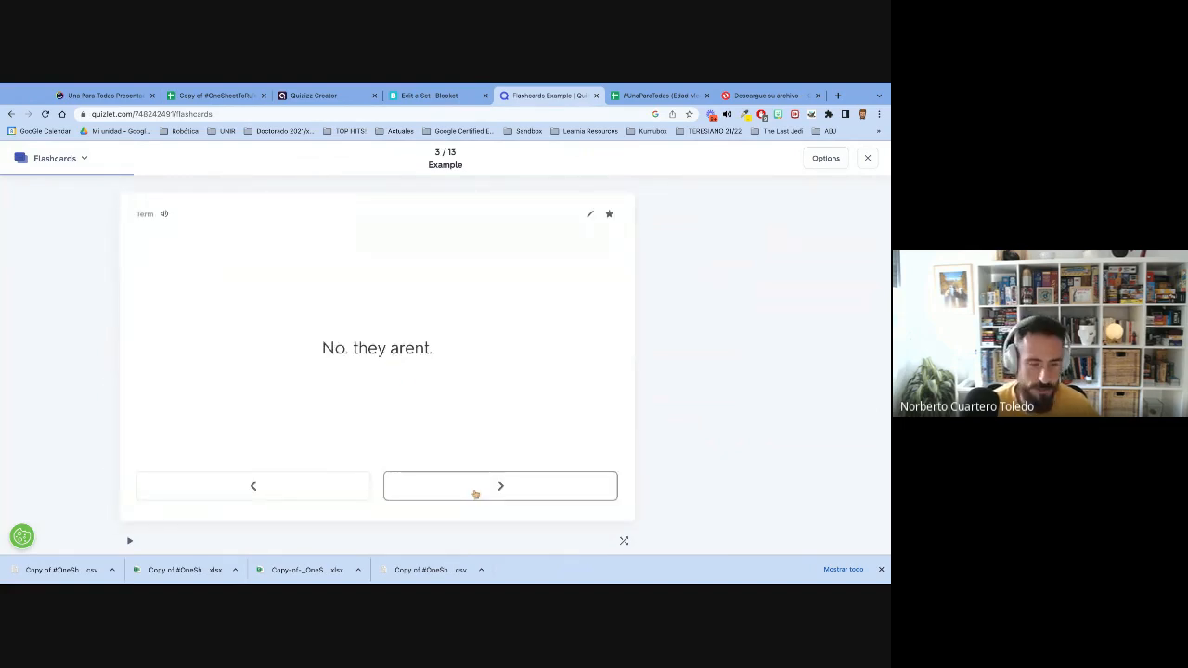
pyautogui.click(474, 493)
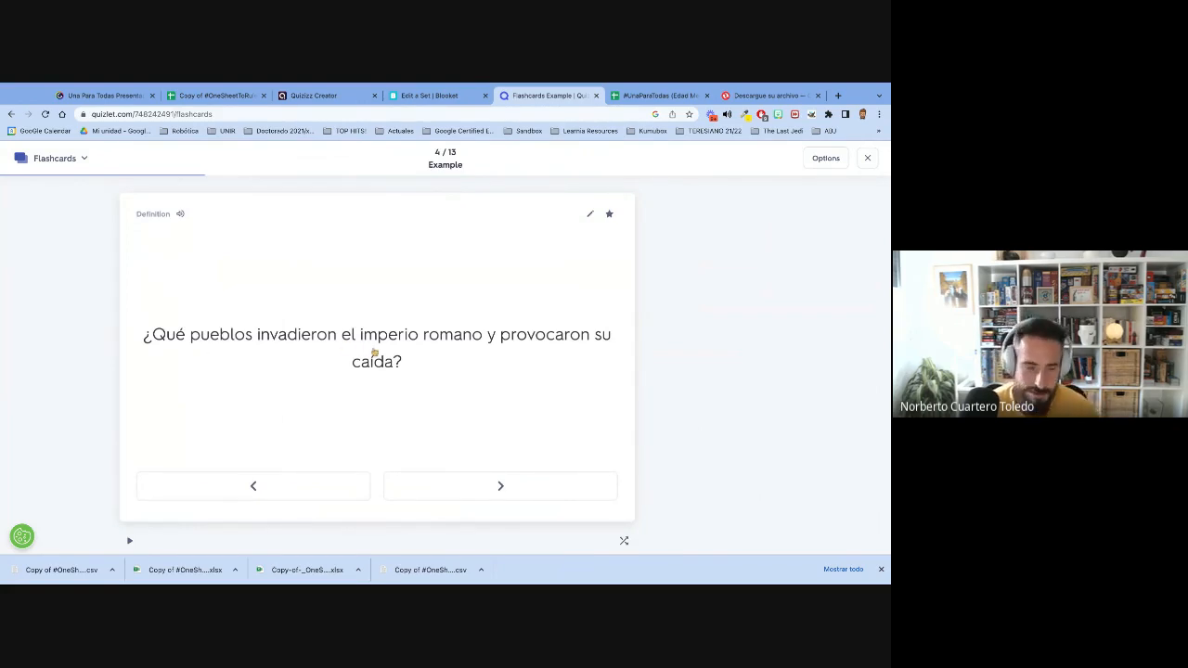
pyautogui.click(374, 352)
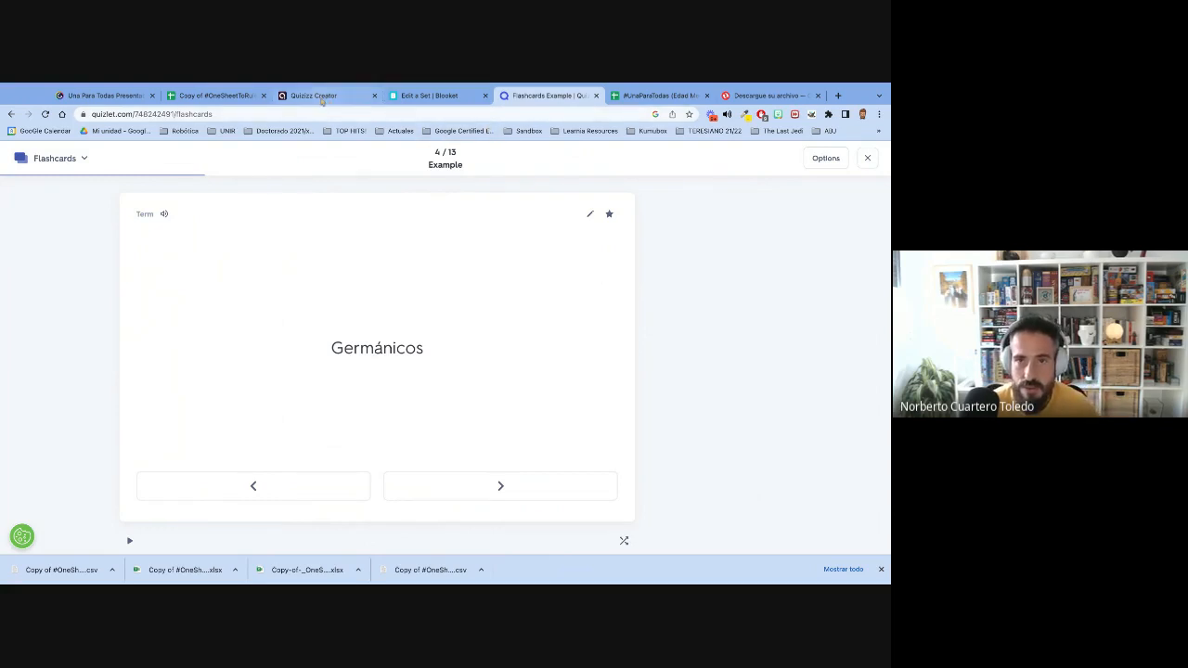
# - Return to the multiplatform quiz spreadsheet and compare its Flippity (6P) and Flippity (30P) sheets
pyautogui.click(196, 97)
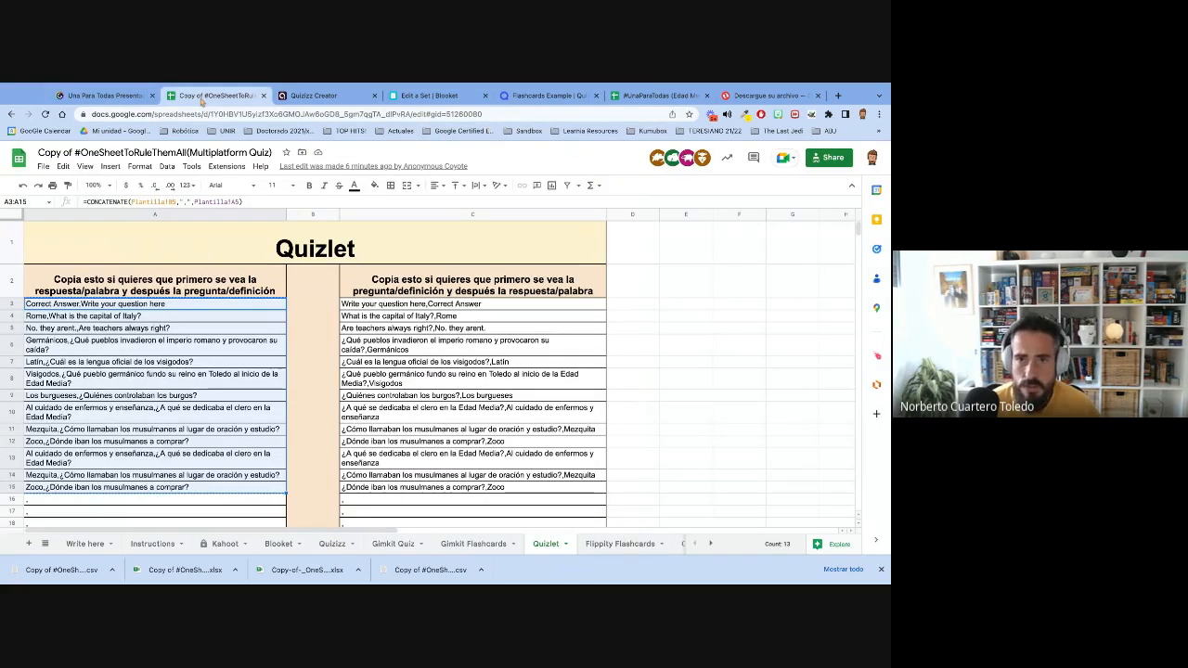
pyautogui.click(711, 545)
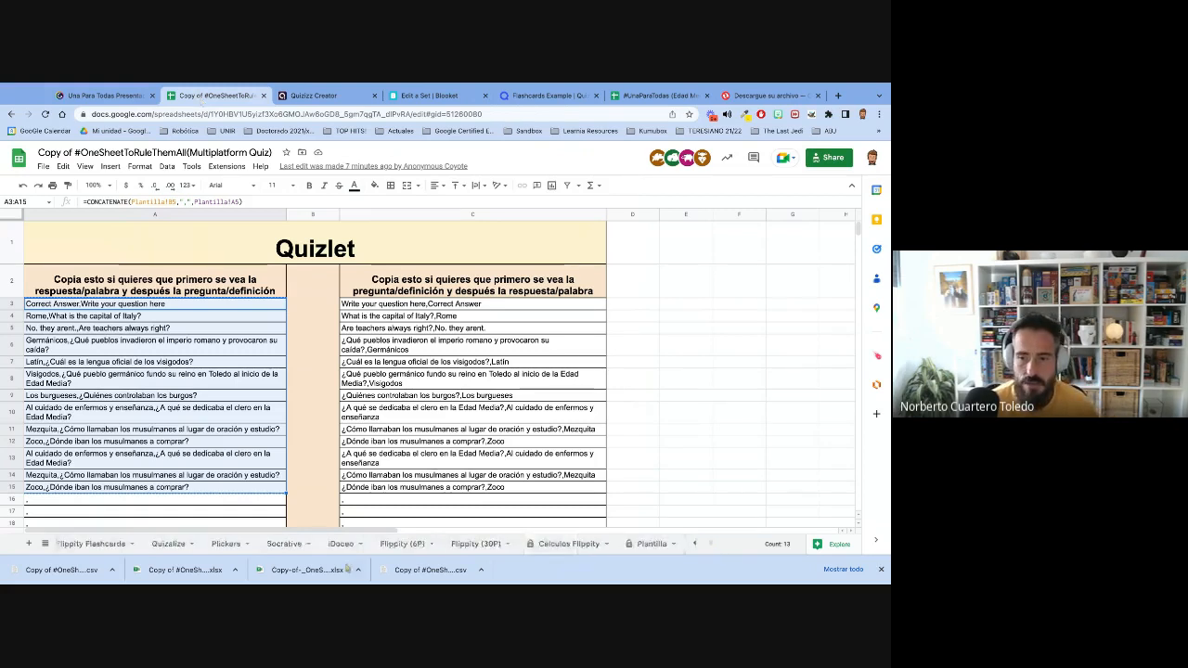
pyautogui.click(399, 543)
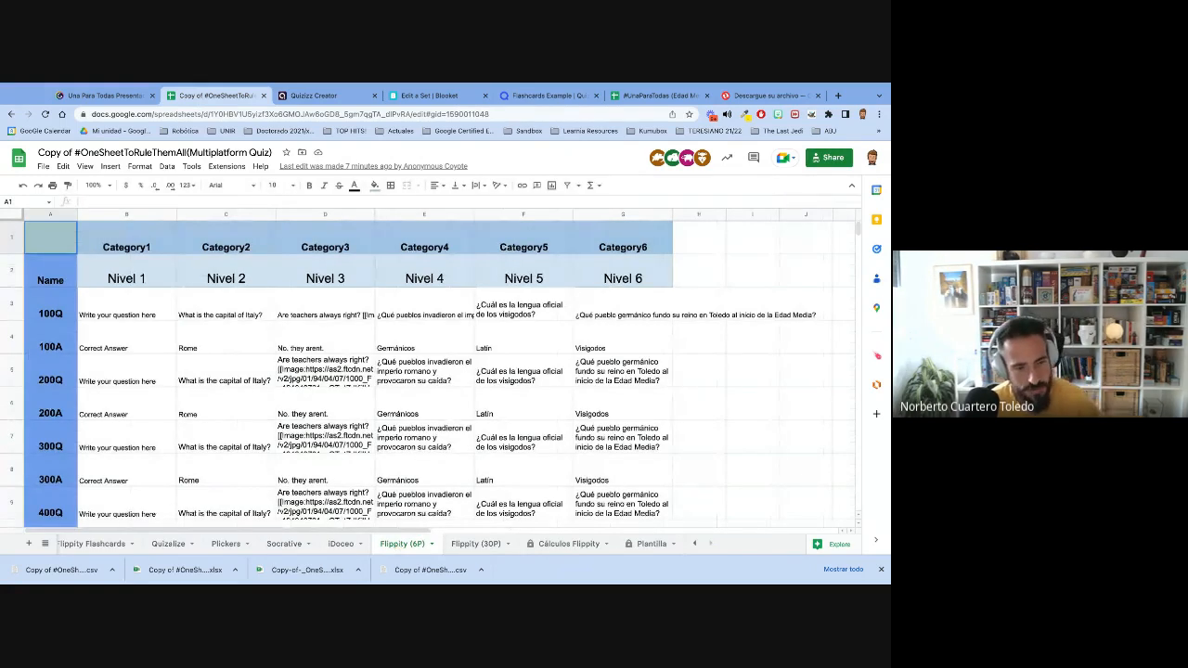
pyautogui.click(475, 545)
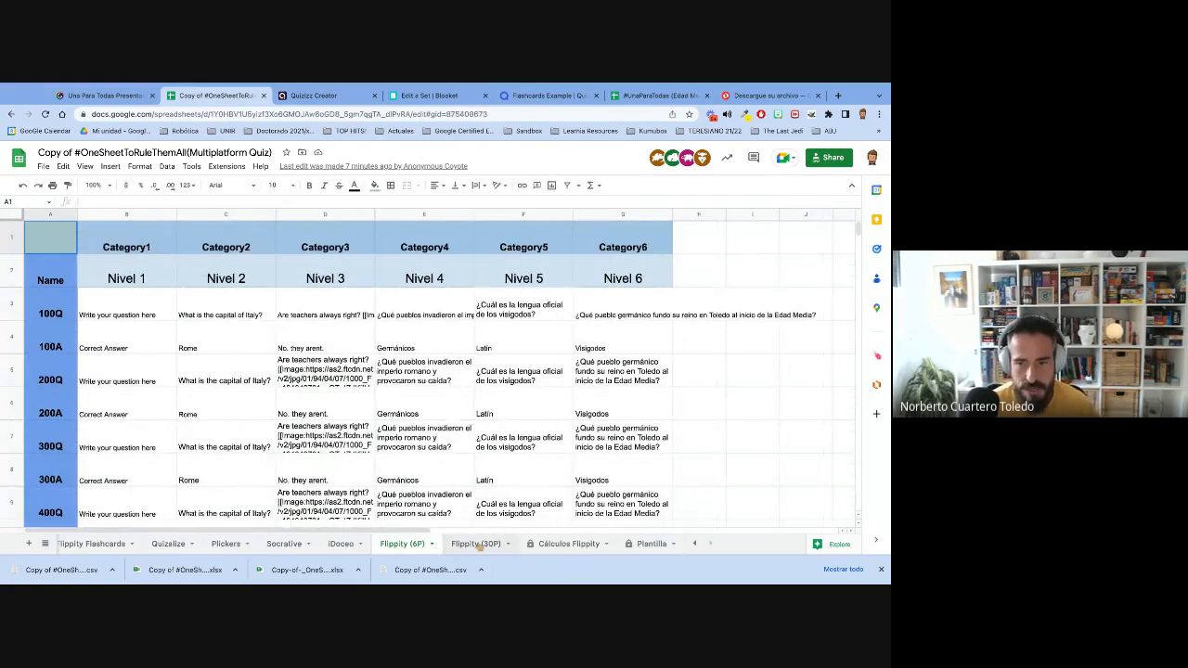
pyautogui.click(410, 547)
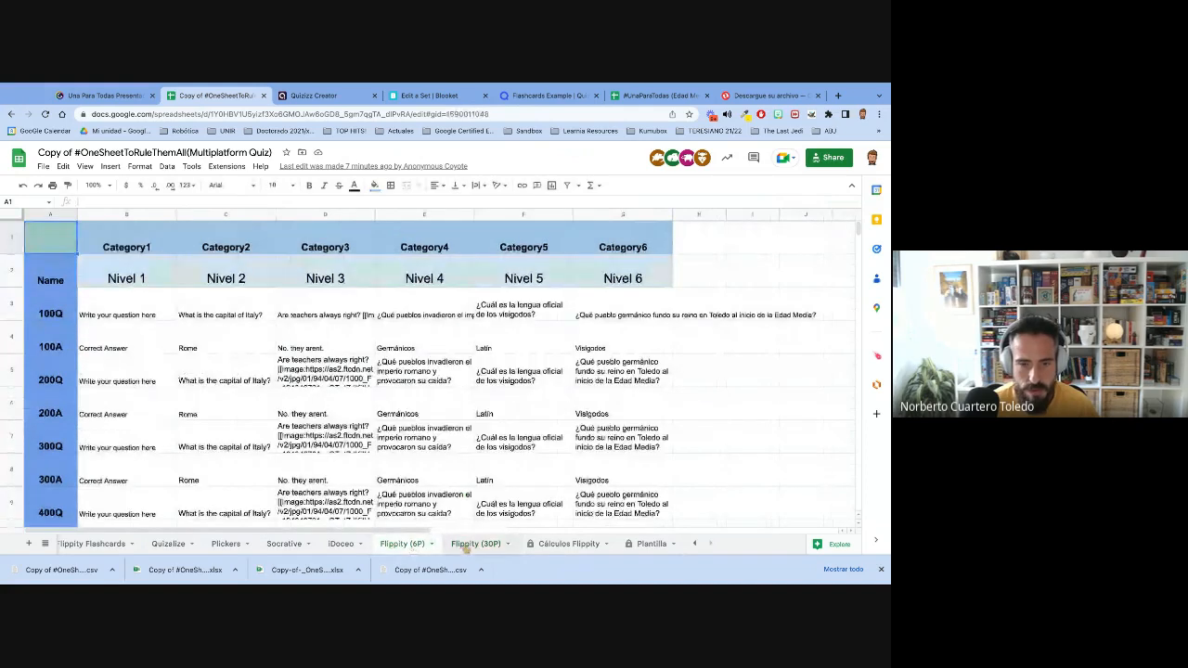
# - Open flippity.net in a new browser tab and make a copy of its Quiz Show template in Google Sheets
pyautogui.click(465, 546)
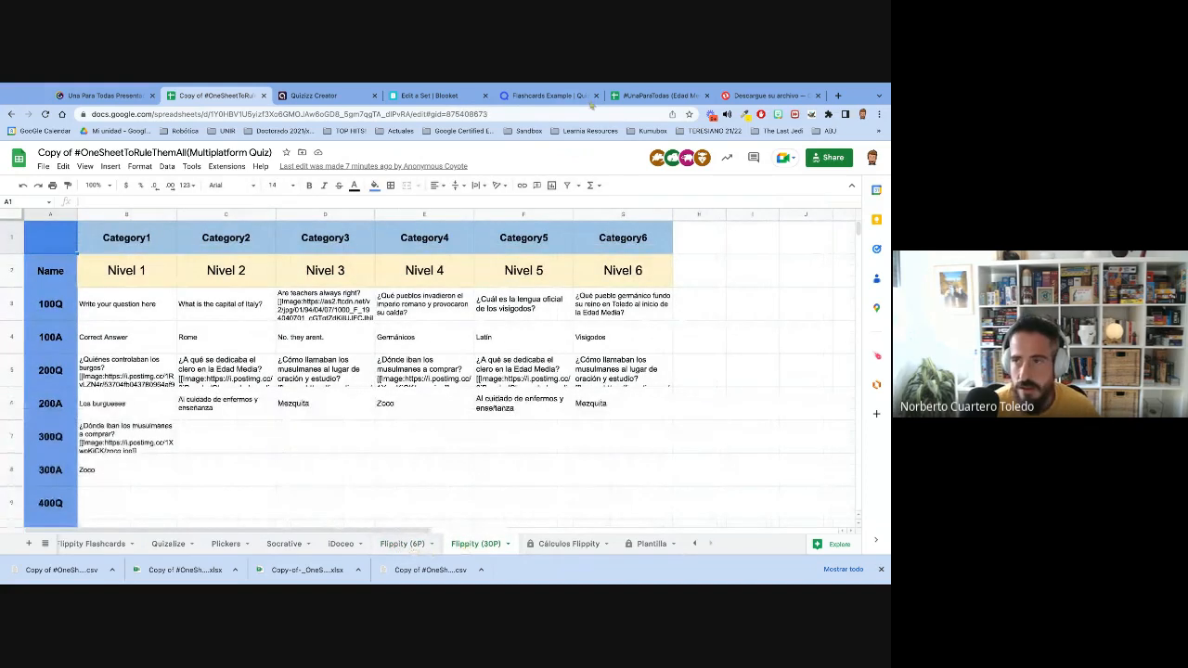
pyautogui.click(838, 96)
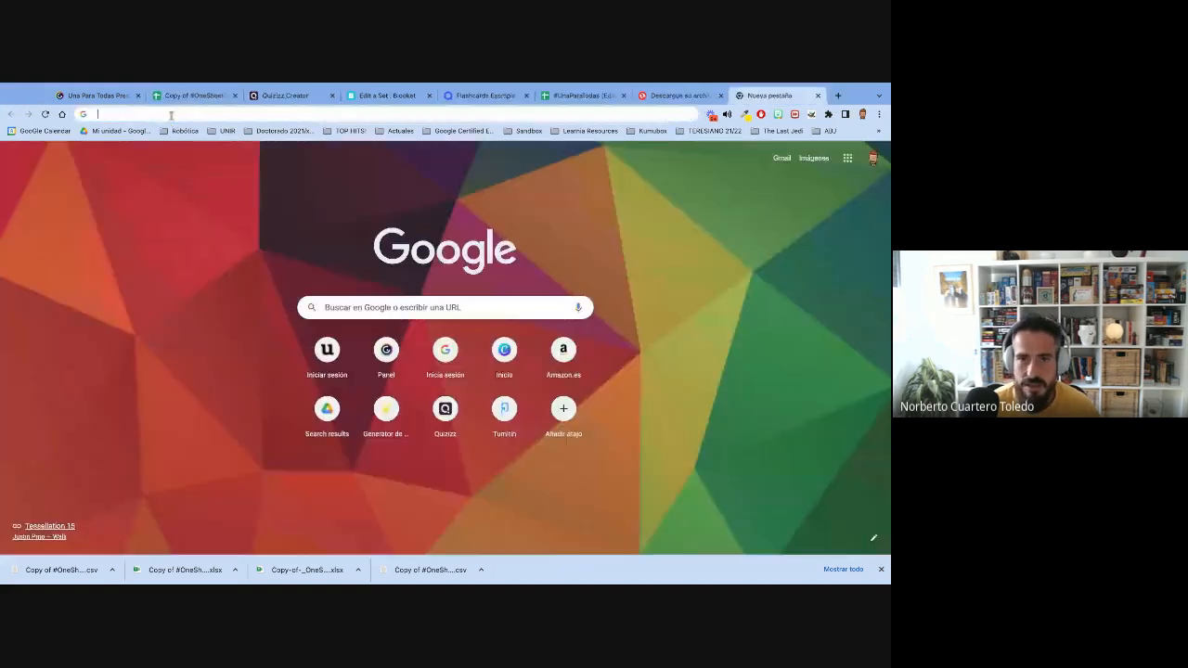
pyautogui.write('flippity')
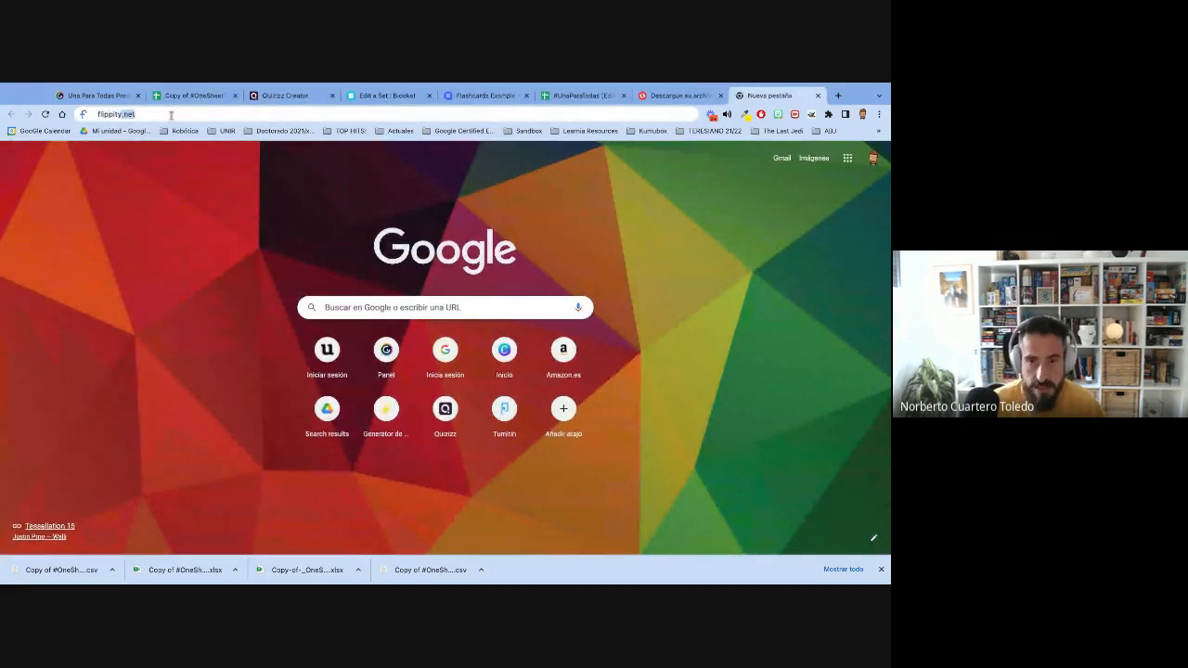
pyautogui.write('.')
pyautogui.press('Return')
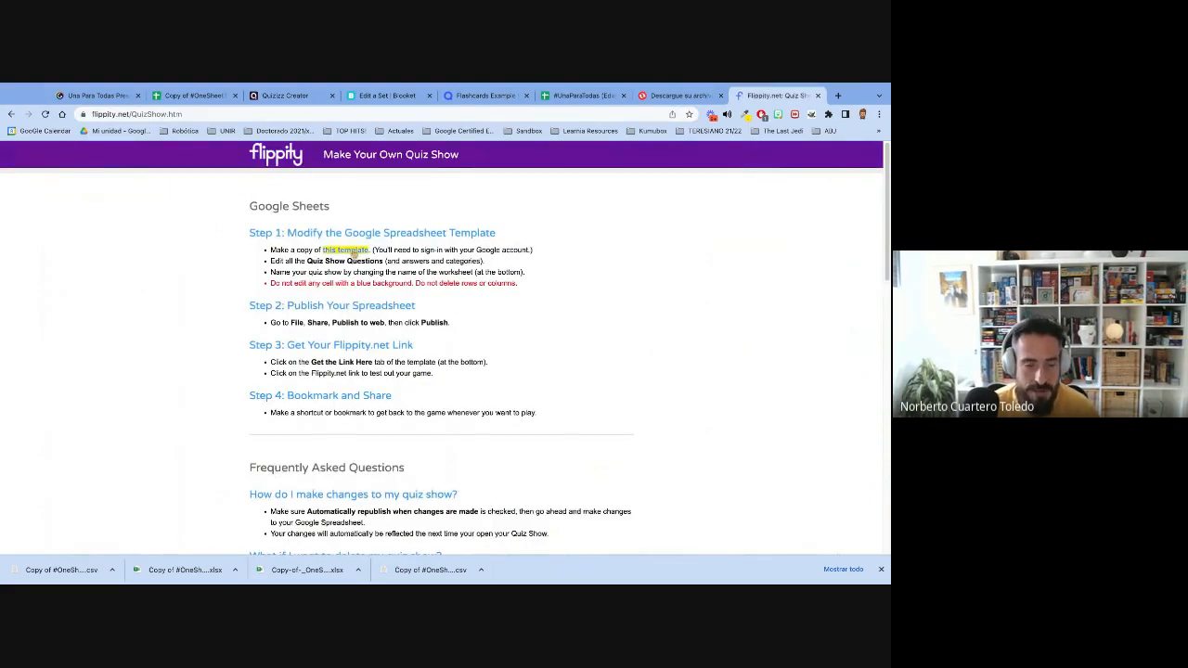
pyautogui.click(353, 251)
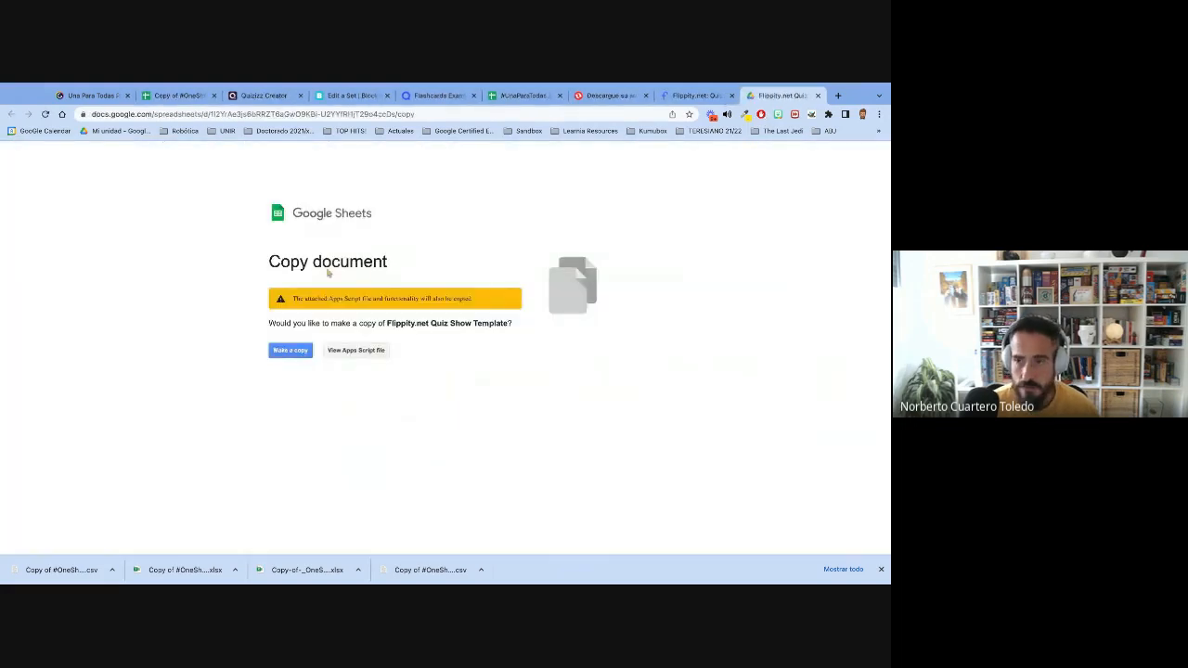
pyautogui.click(291, 351)
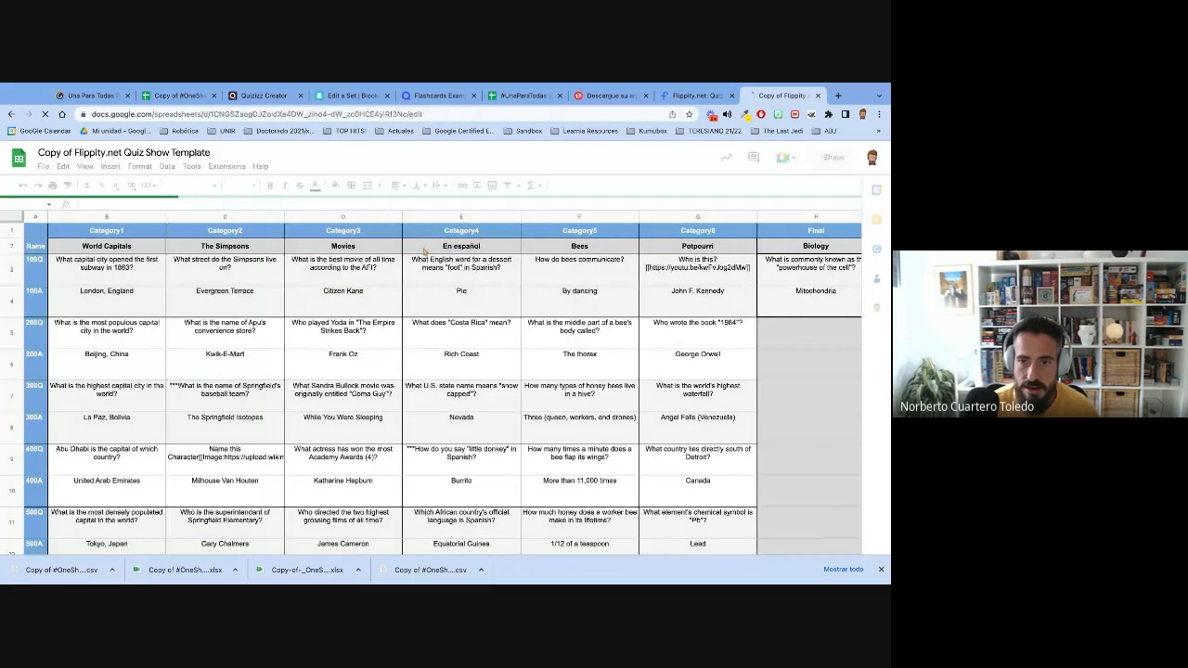
# - In the #UnaParaTodas (Edad Media Completo) spreadsheet, examine the Nivel 1 entries for 100Q, 200Q and 300Q on the Flippity (6P) sheet
pyautogui.click(524, 96)
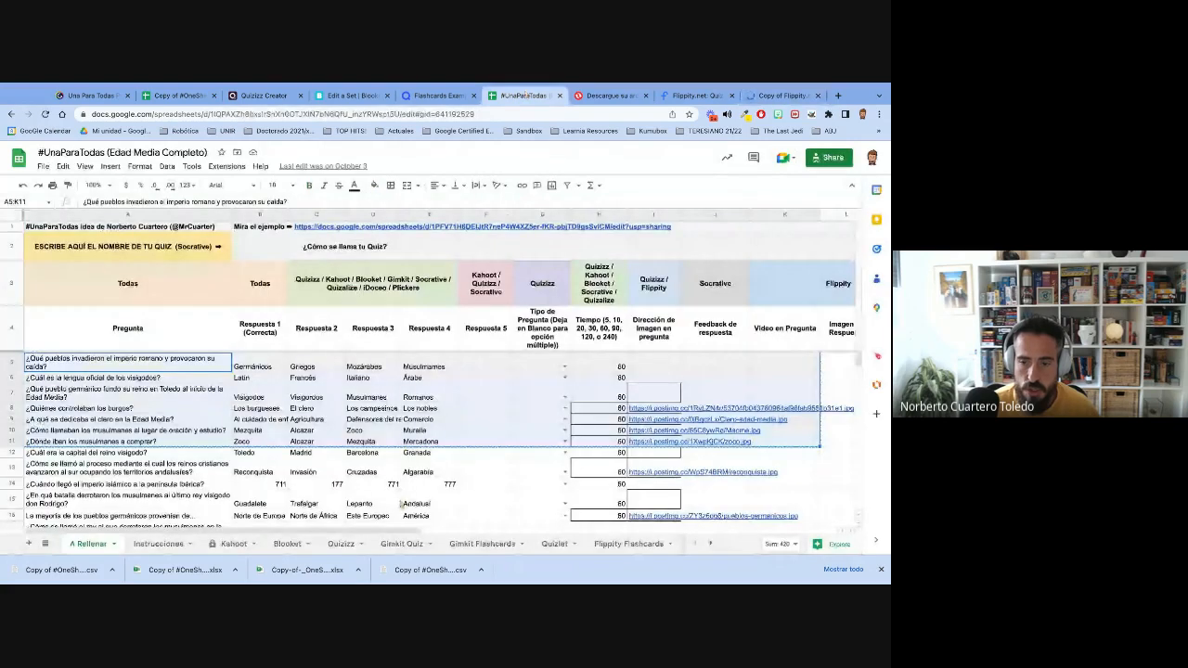
pyautogui.hscroll(10, 502, 541)
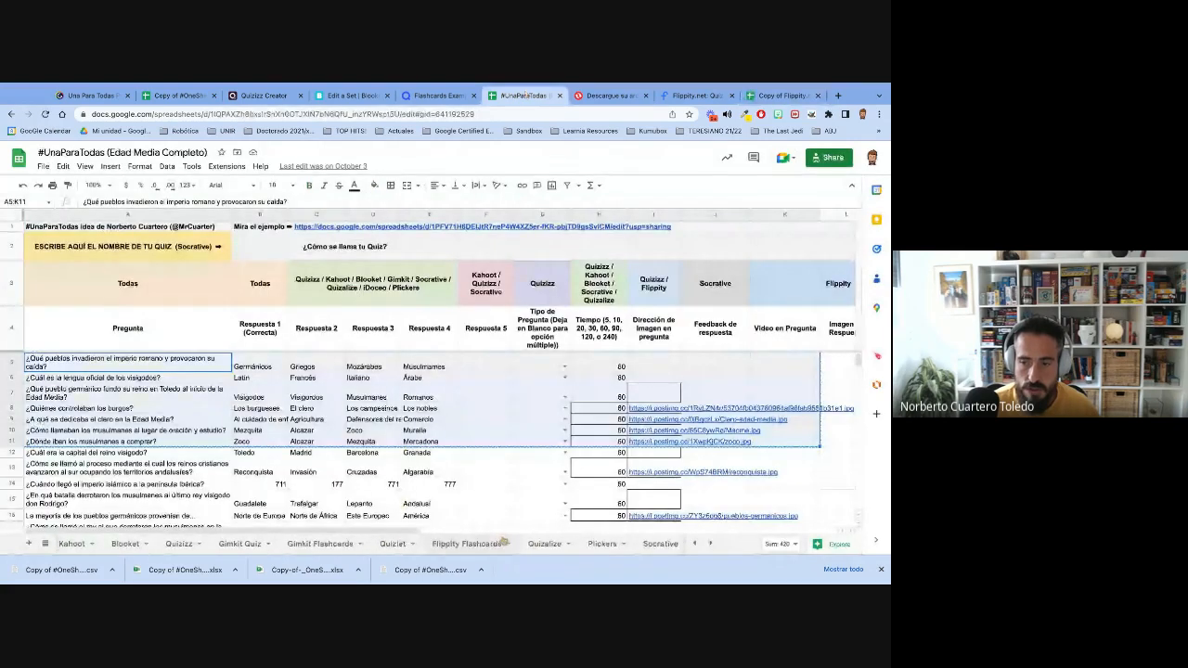
pyautogui.hscroll(10, 501, 541)
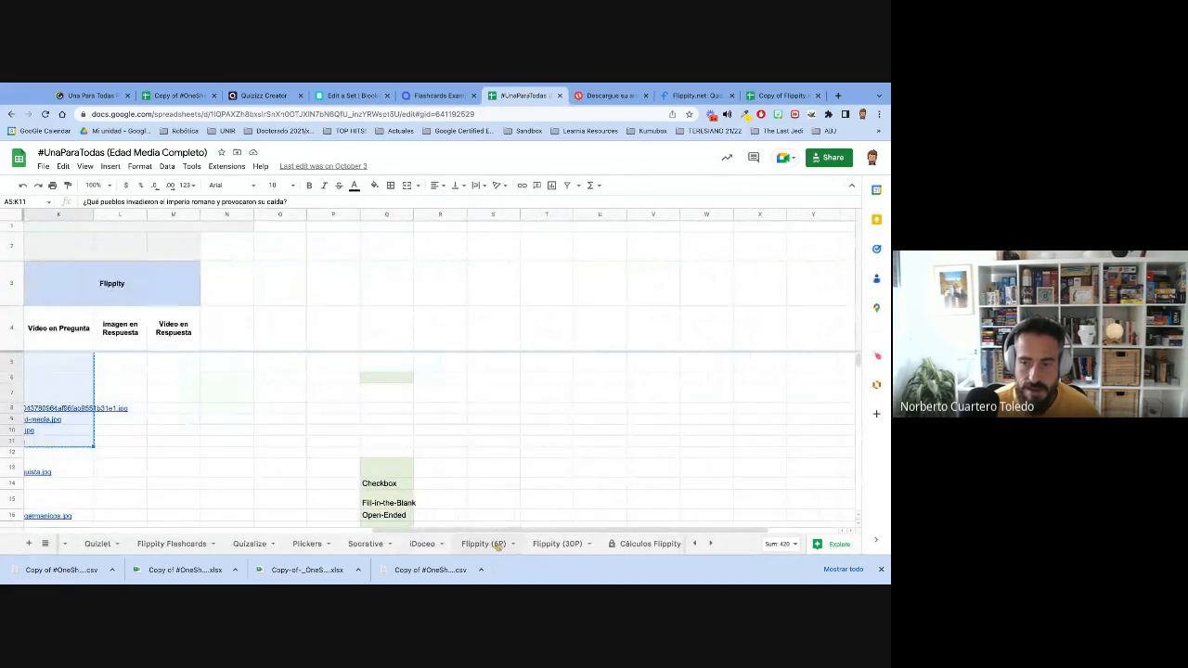
pyautogui.click(494, 544)
pyautogui.click(556, 544)
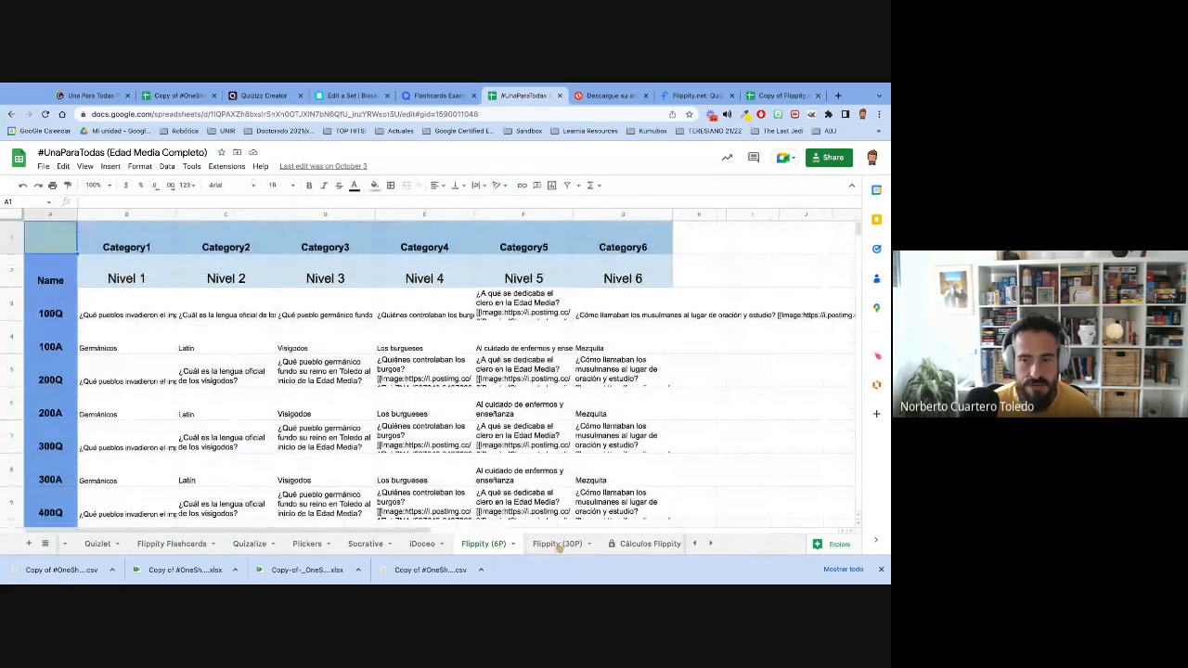
pyautogui.click(482, 545)
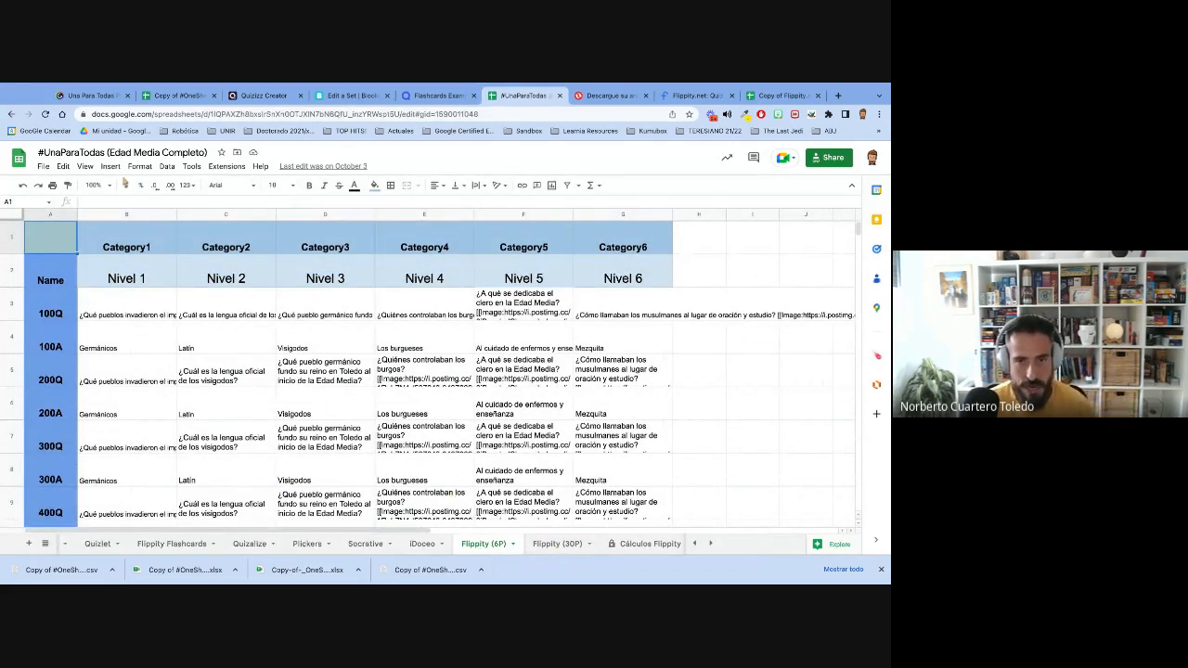
pyautogui.click(126, 308)
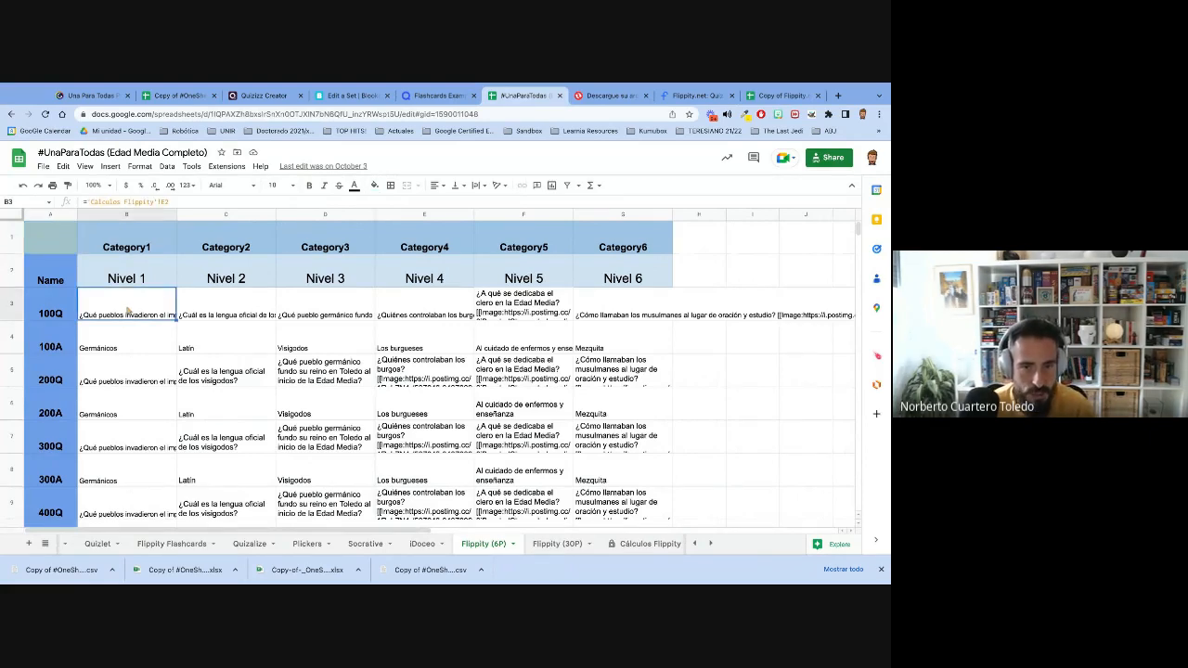
pyautogui.click(129, 380)
pyautogui.click(128, 434)
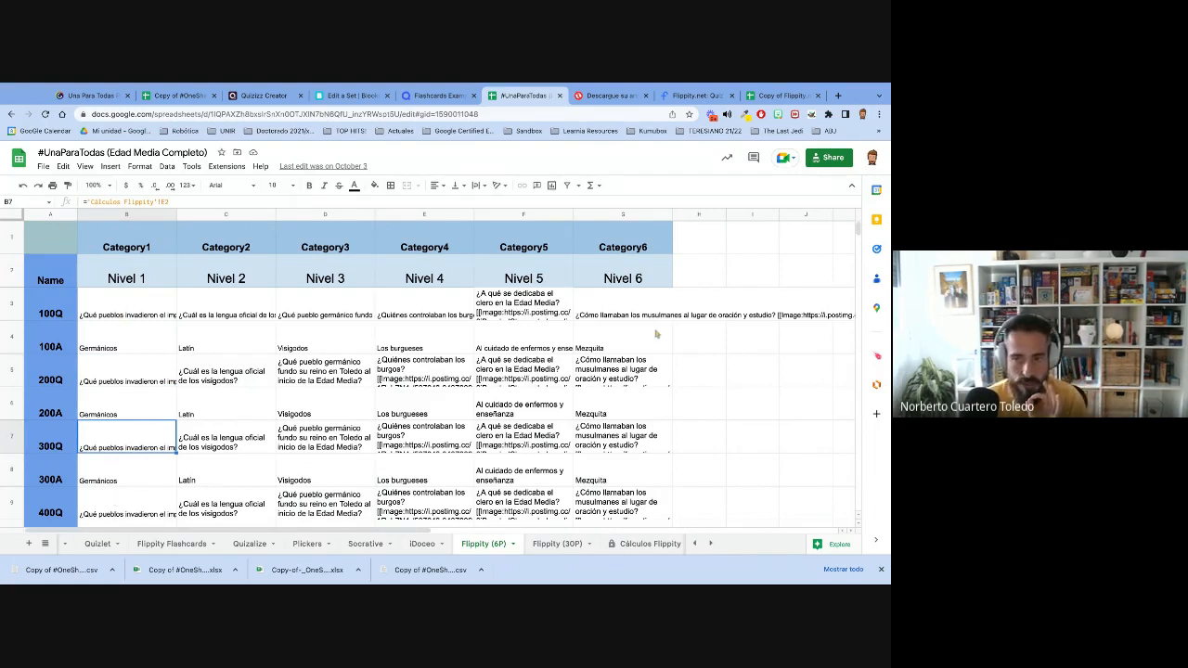
# - Copy the level names, questions and answers in cells B2:G12 of the Flippity (30P) sheet
pyautogui.click(552, 545)
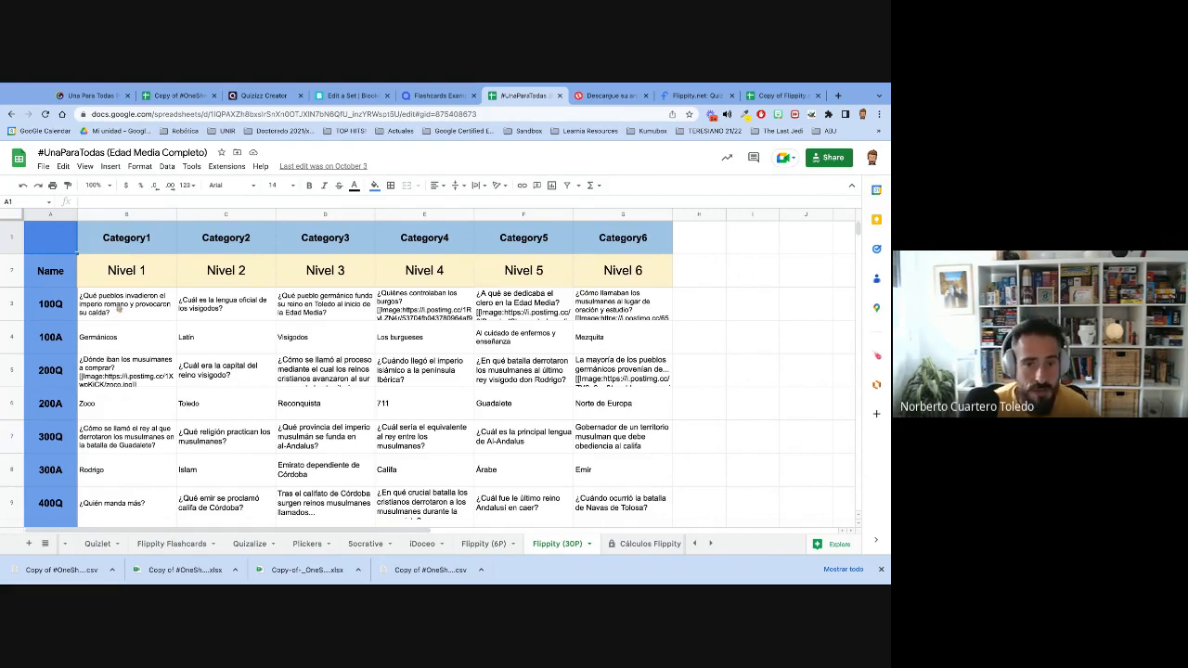
pyautogui.click(111, 268)
pyautogui.scroll(-3, 637, 407)
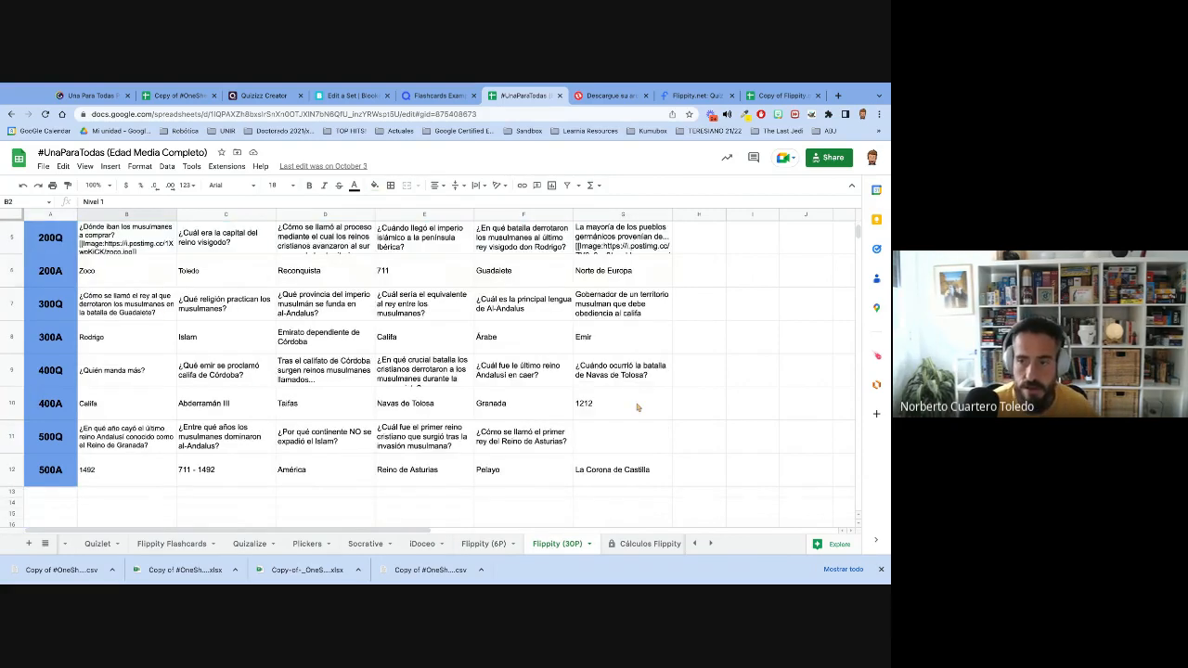
pyautogui.scroll(-1, 637, 407)
pyautogui.keyDown('shift'); pyautogui.click(638, 441); pyautogui.keyUp('shift')
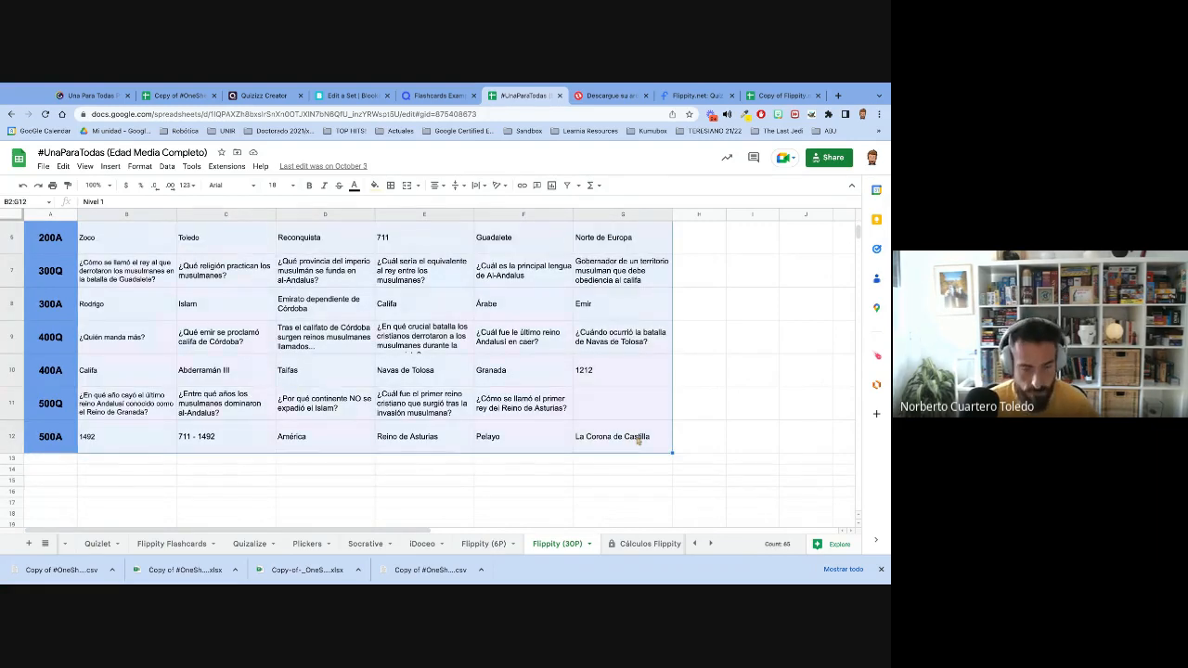
pyautogui.hotkey('ctrl', 'c')
# - Switch to the copied Flippity Quiz Show template and select cell B2, the first category name, on its Quiz Show sheet
pyautogui.click(782, 96)
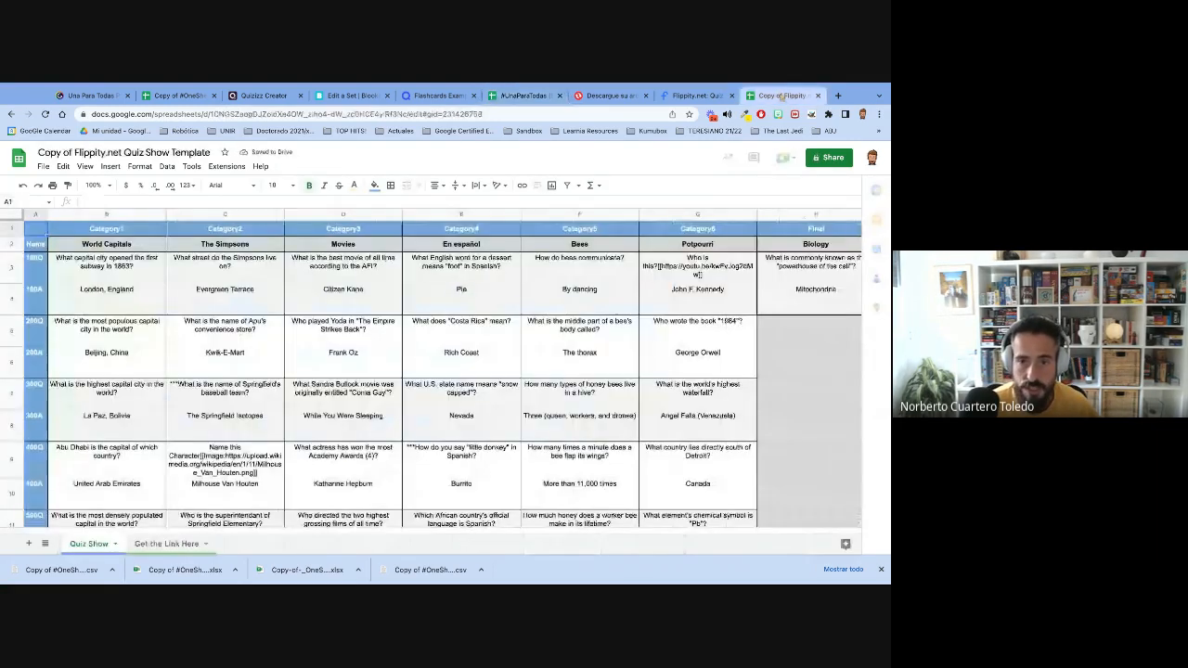
pyautogui.click(121, 245)
pyautogui.scroll(-3, 652, 393)
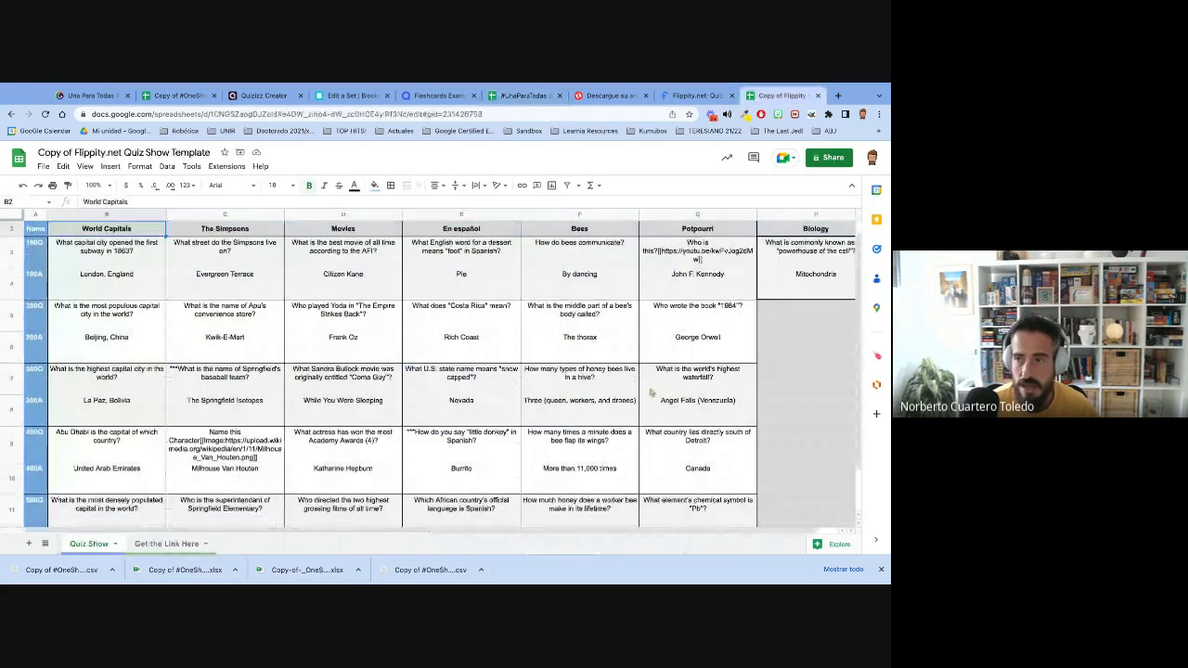
# - Try a regular paste of the copied block starting at cell B2, and undo it
pyautogui.hotkey('ctrl', 'v')
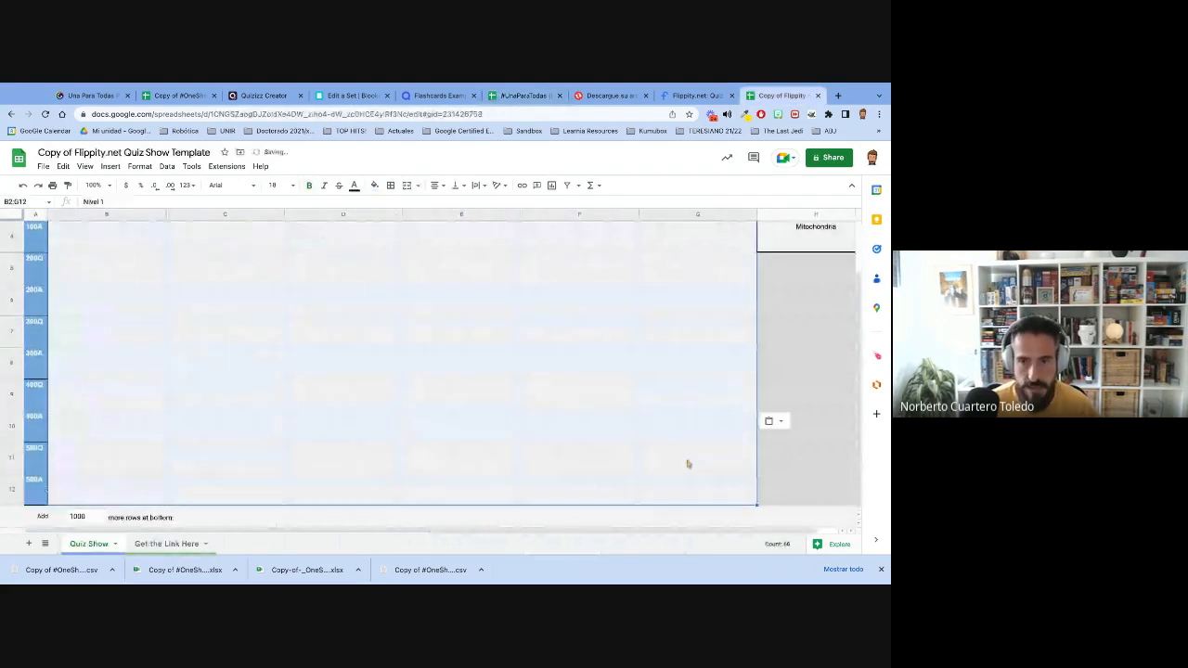
pyautogui.scroll(2, 480, 375)
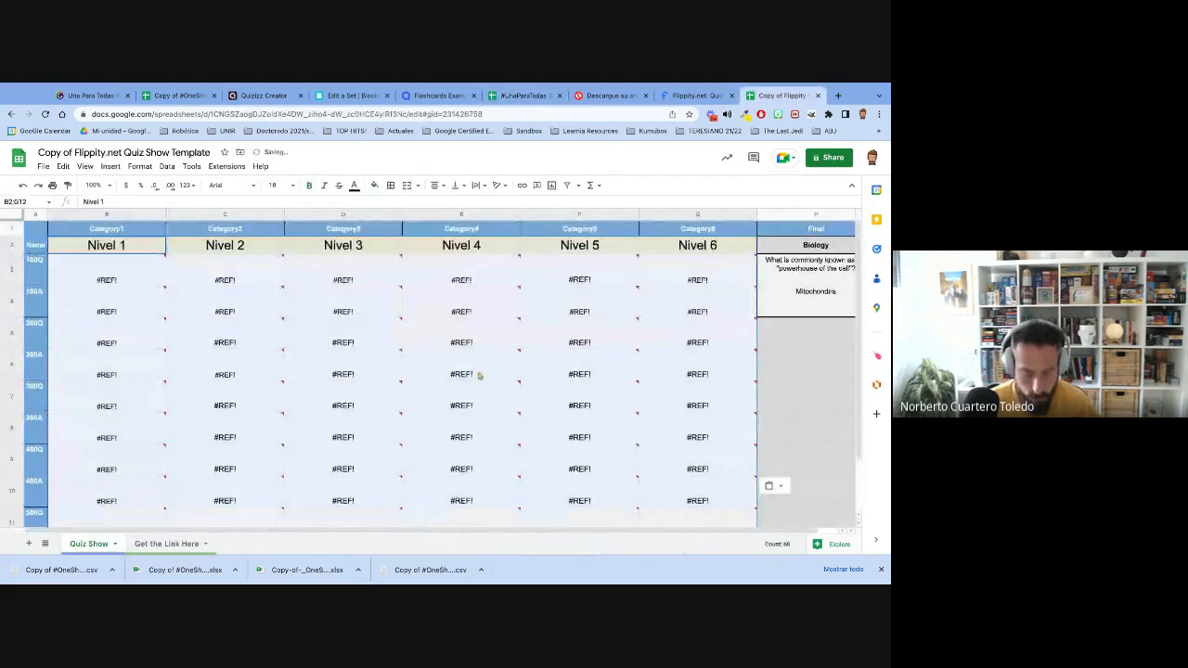
pyautogui.moveTo(473, 374)
pyautogui.hotkey('ctrl', 'z')
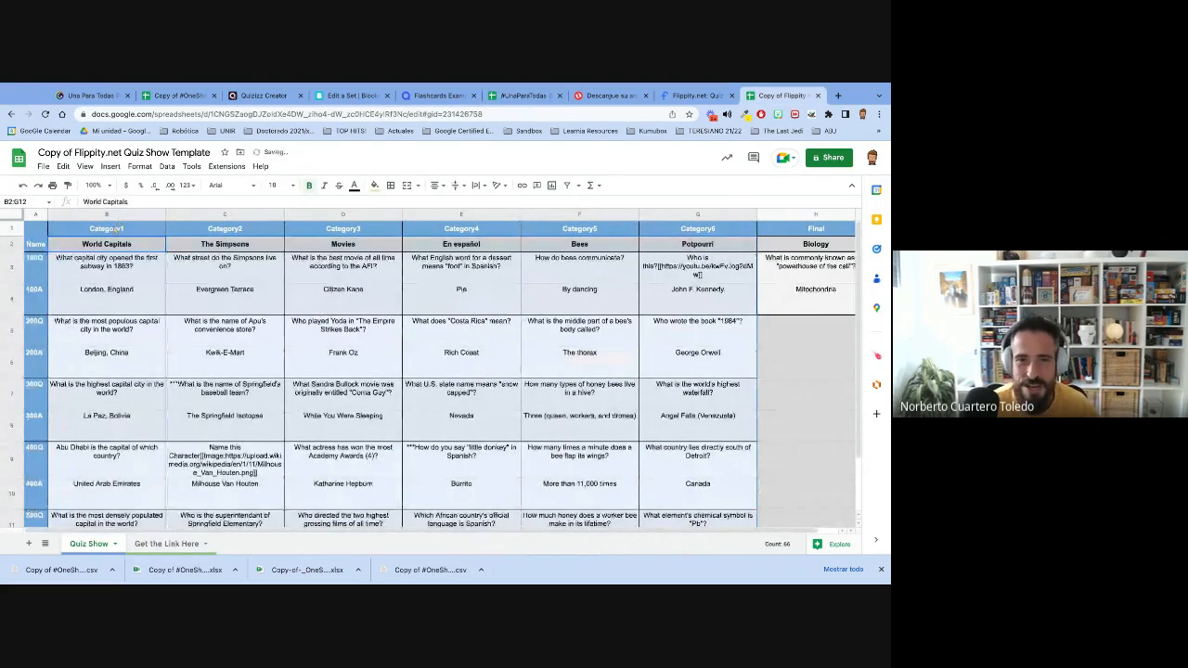
# - Paste the copied block as values only over cells B2:G12 of the Quiz Show sheet
pyautogui.click(63, 166)
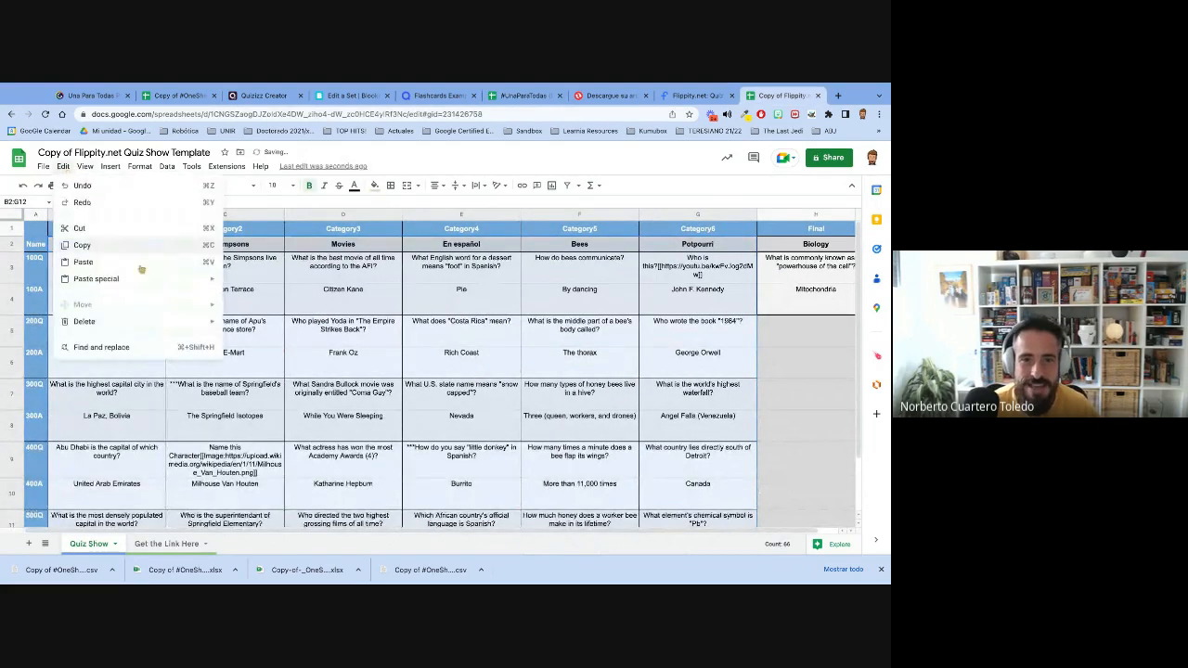
pyautogui.moveTo(147, 279)
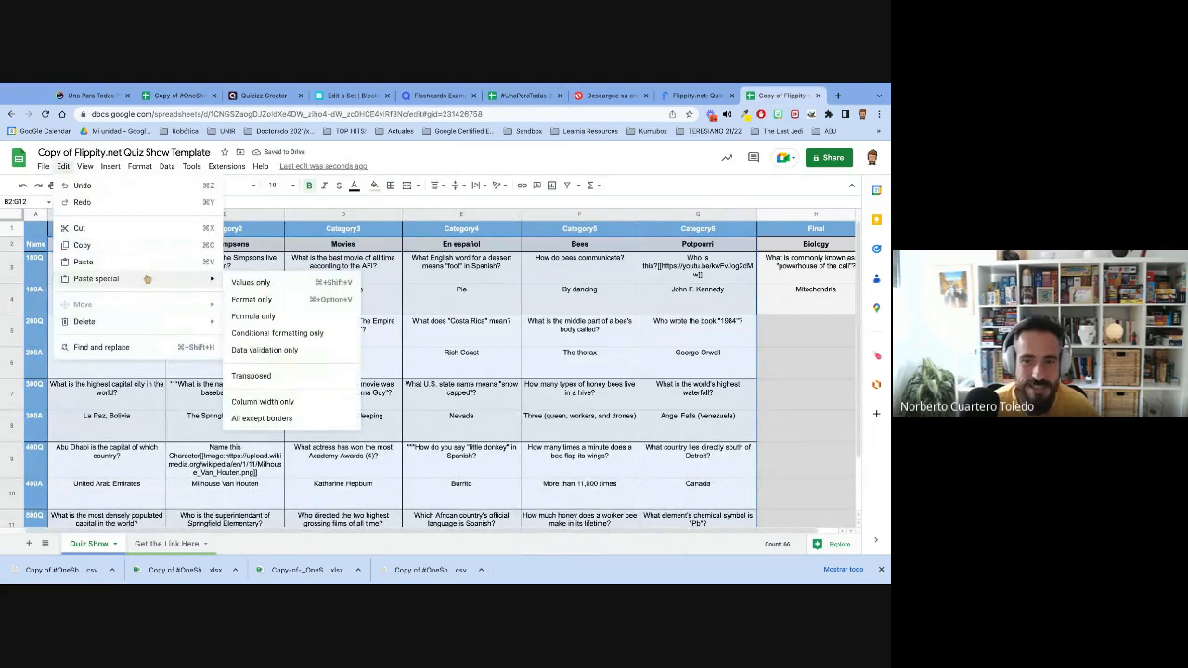
pyautogui.click(250, 283)
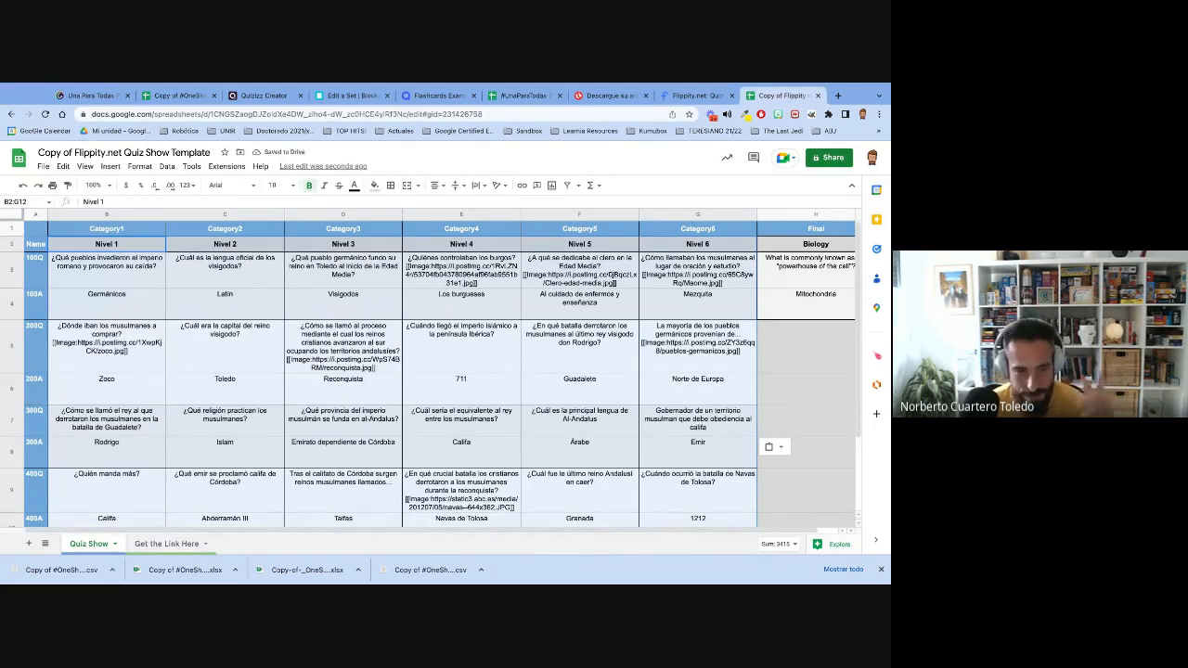
pyautogui.click(67, 167)
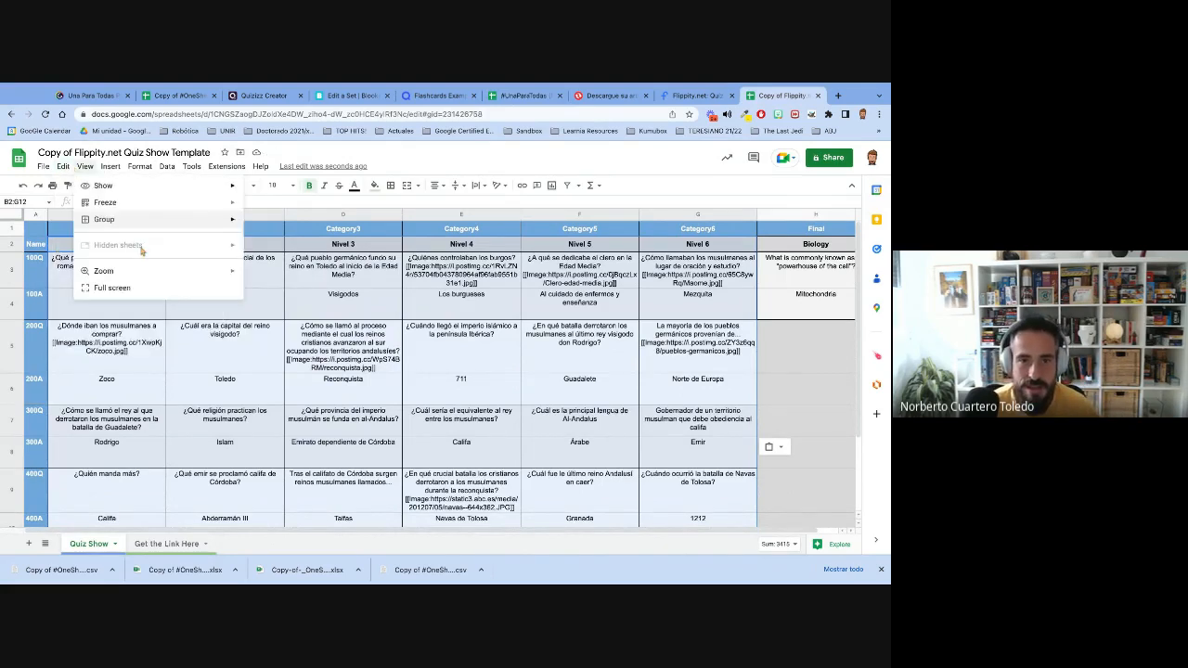
pyautogui.moveTo(109, 279)
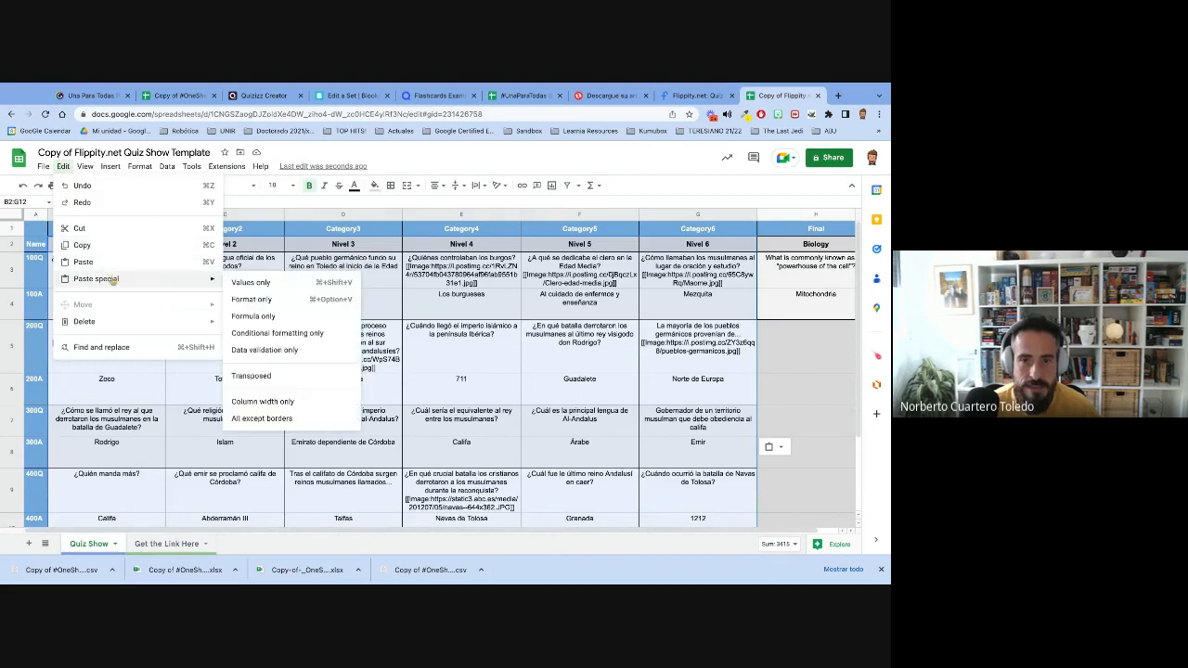
pyautogui.click(263, 286)
pyautogui.click(489, 331)
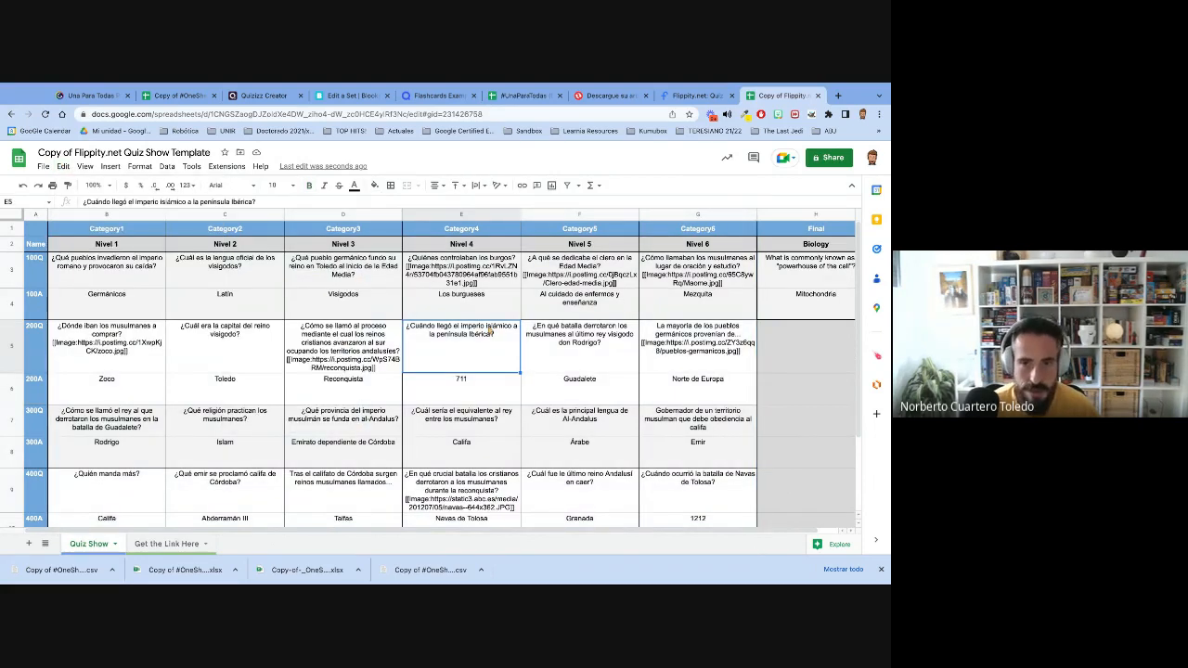
# - Publish the entire Quiz Show document to the web as a web page and close the publishing dialog
pyautogui.click(43, 167)
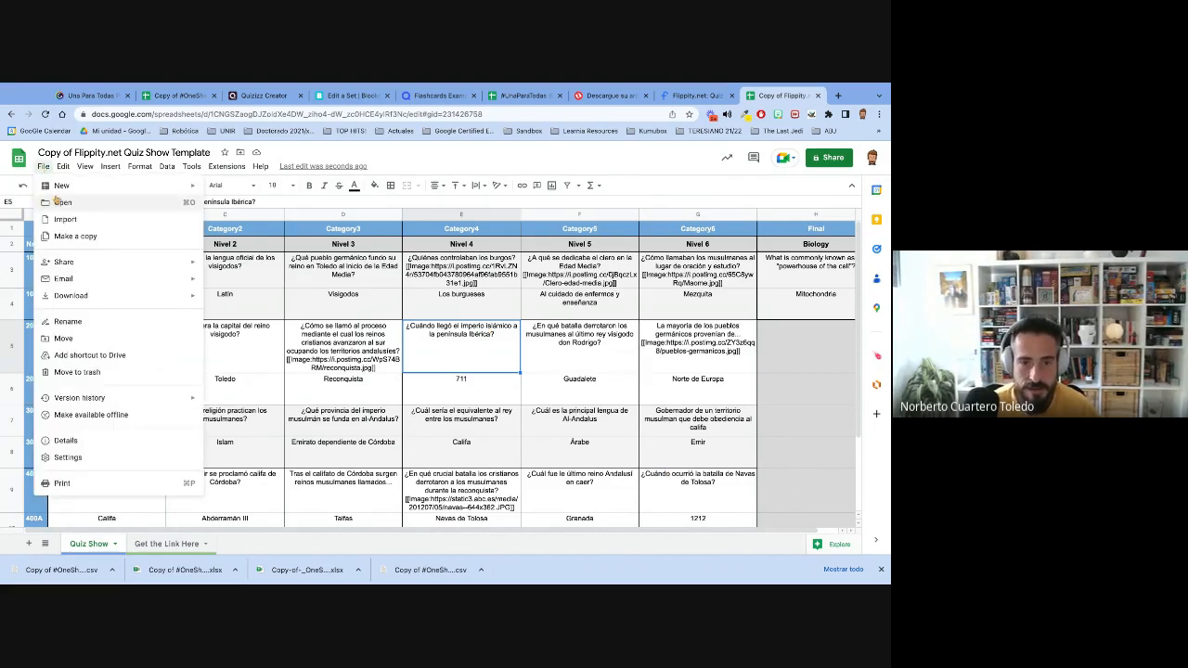
pyautogui.moveTo(127, 262)
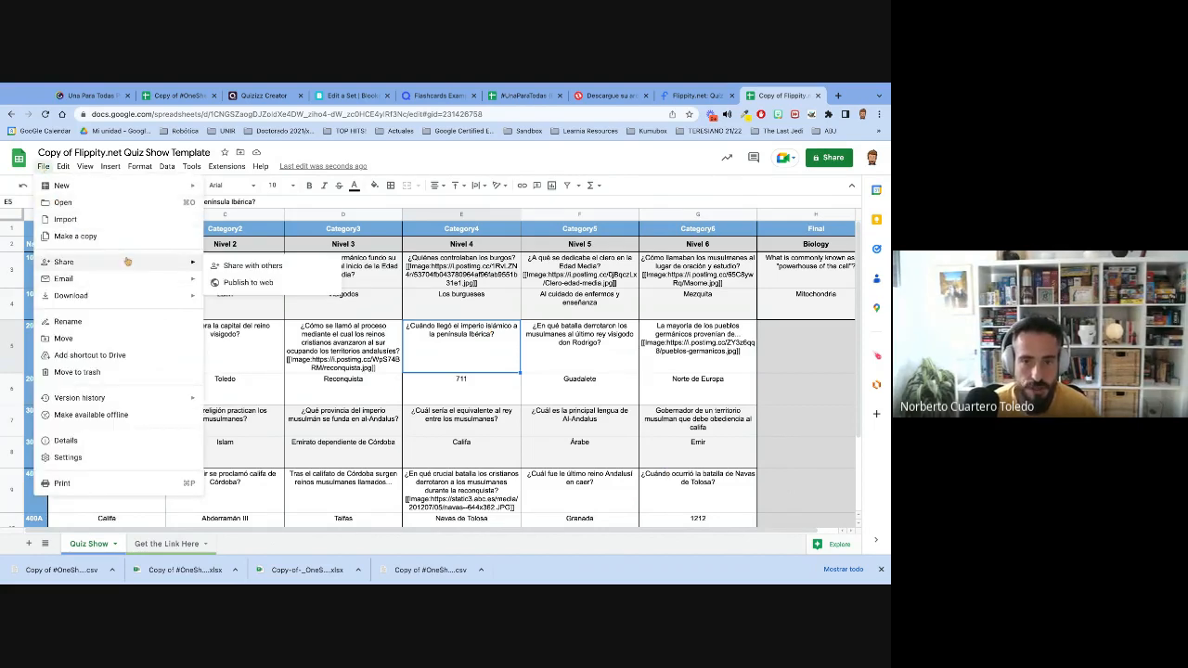
pyautogui.click(251, 289)
pyautogui.click(338, 392)
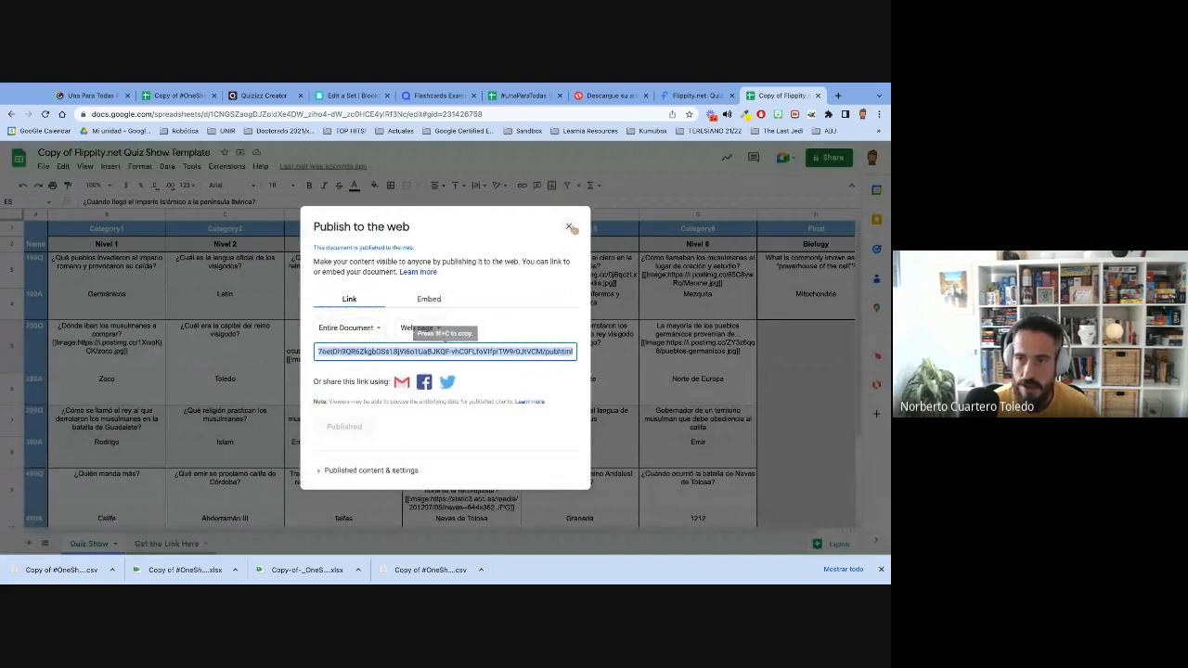
pyautogui.click(569, 227)
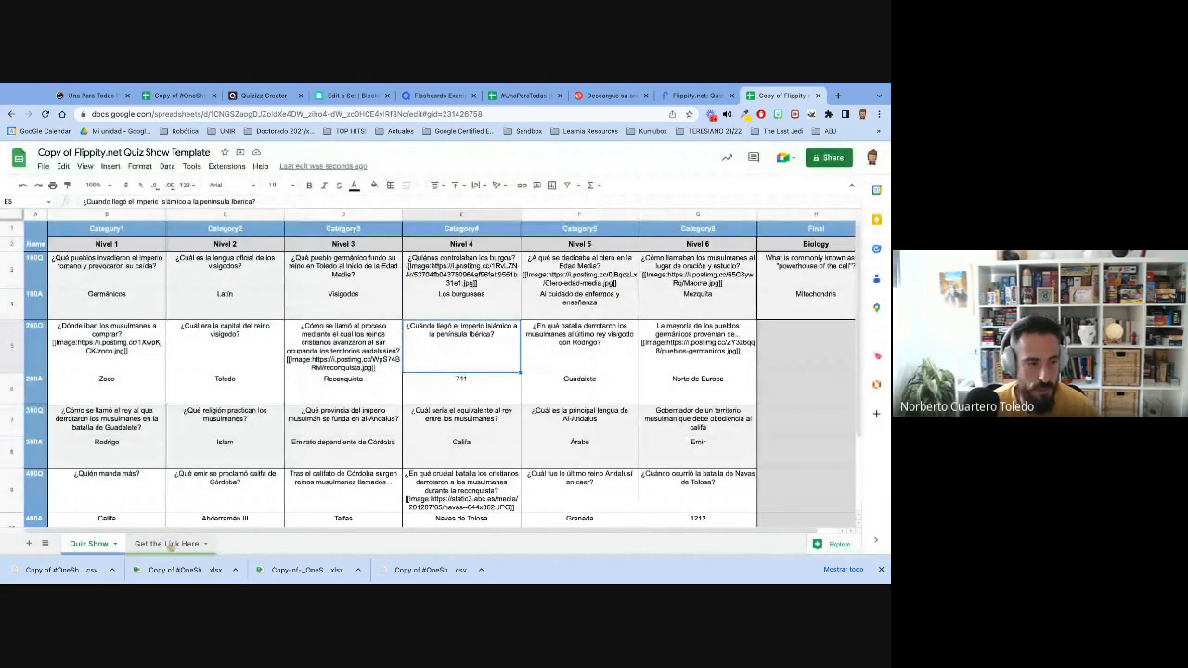
# - Open the Flippity quiz show through the link in cell A2 of the Get the Link Here sheet
pyautogui.click(170, 545)
pyautogui.click(241, 243)
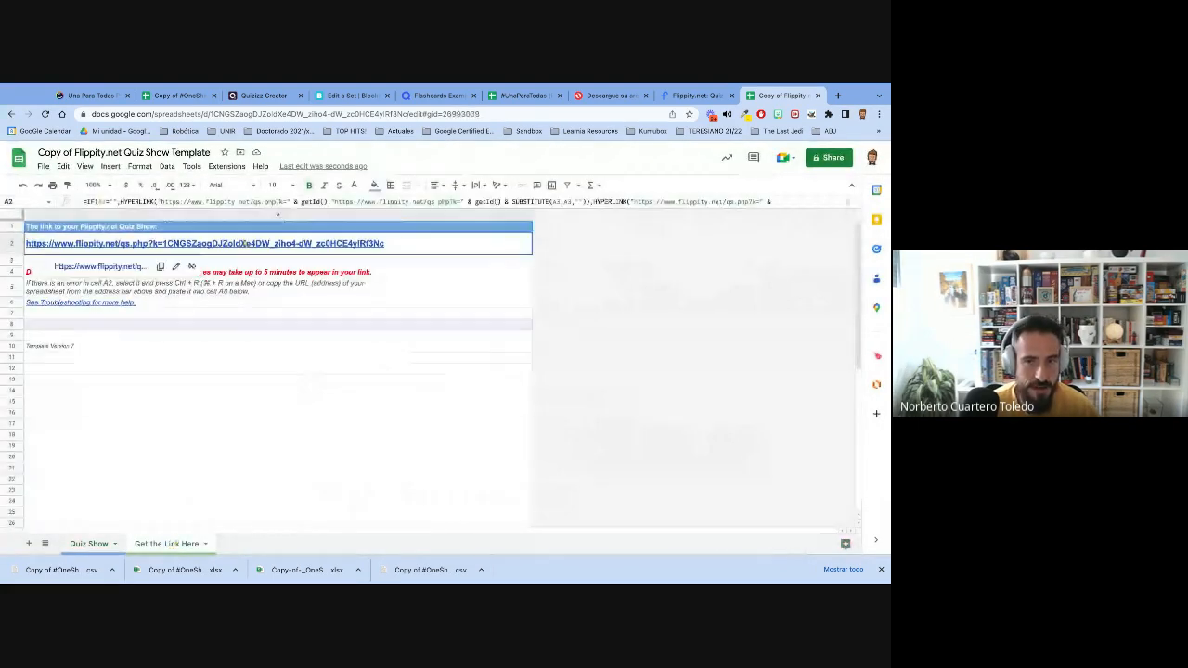
pyautogui.click(127, 267)
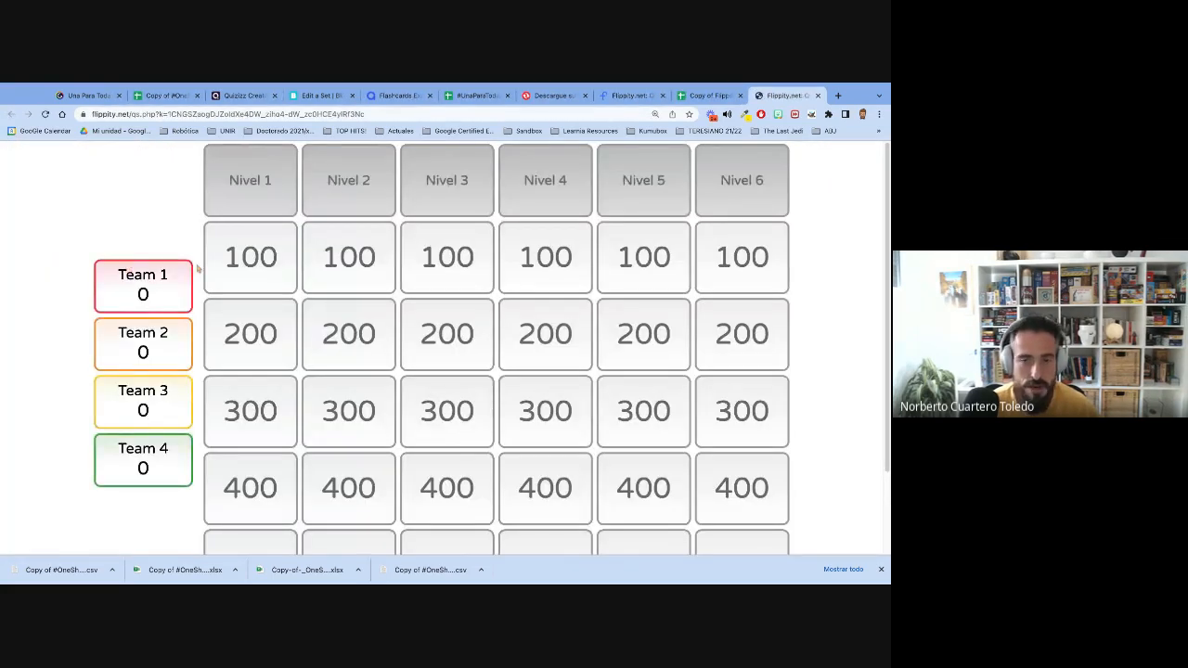
# - Preview the 100-point Nivel 1 question and its answer on the game board, and open the 100-point Nivel 2 question
pyautogui.click(239, 267)
pyautogui.click(420, 313)
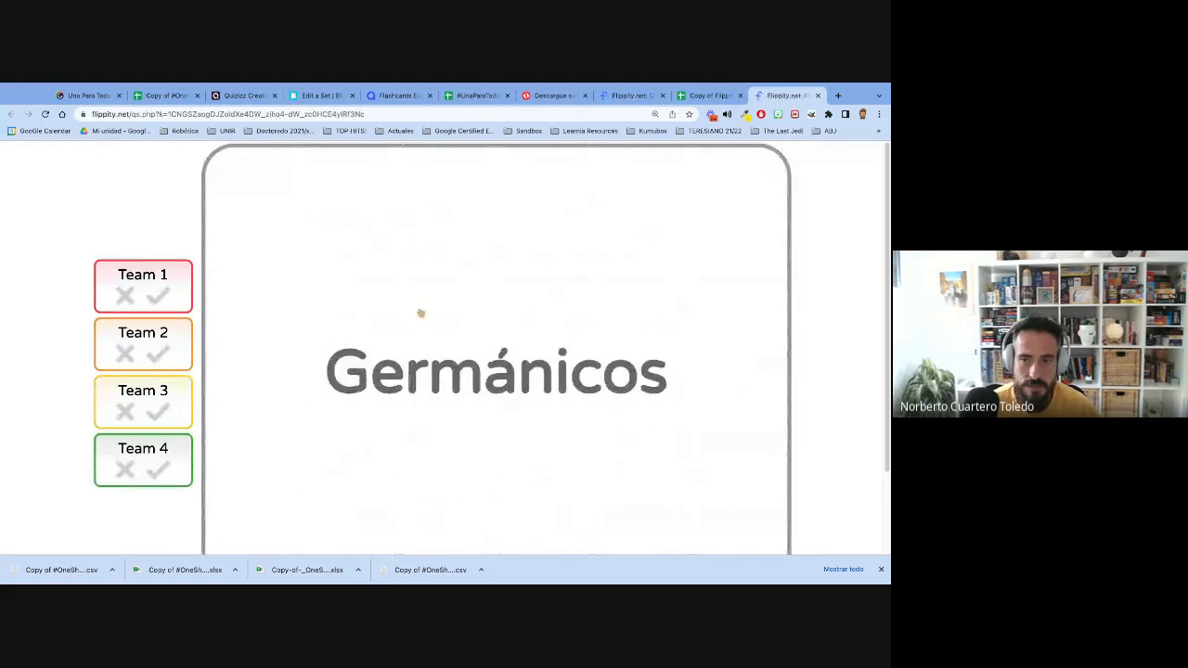
pyautogui.click(418, 307)
pyautogui.click(363, 250)
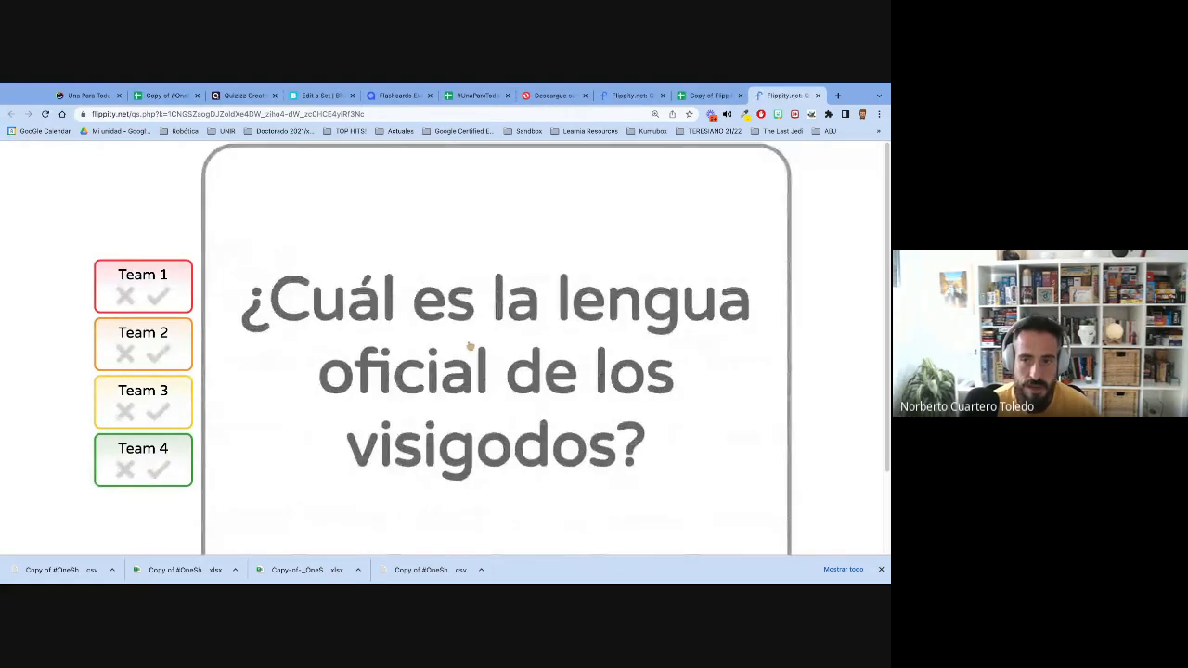
# - Reveal the 100-point Nivel 2 answer and preview the 100-point and 200-point Nivel 3 questions with their answers
pyautogui.click(469, 344)
pyautogui.click(466, 338)
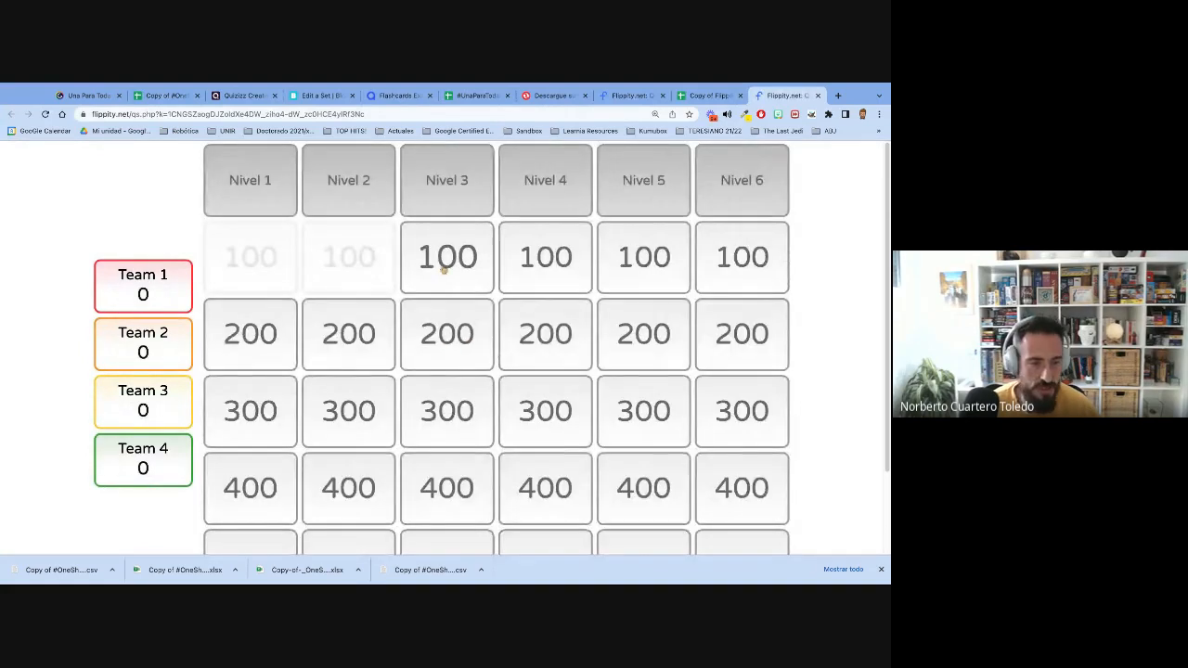
pyautogui.click(443, 269)
pyautogui.click(449, 315)
pyautogui.click(451, 349)
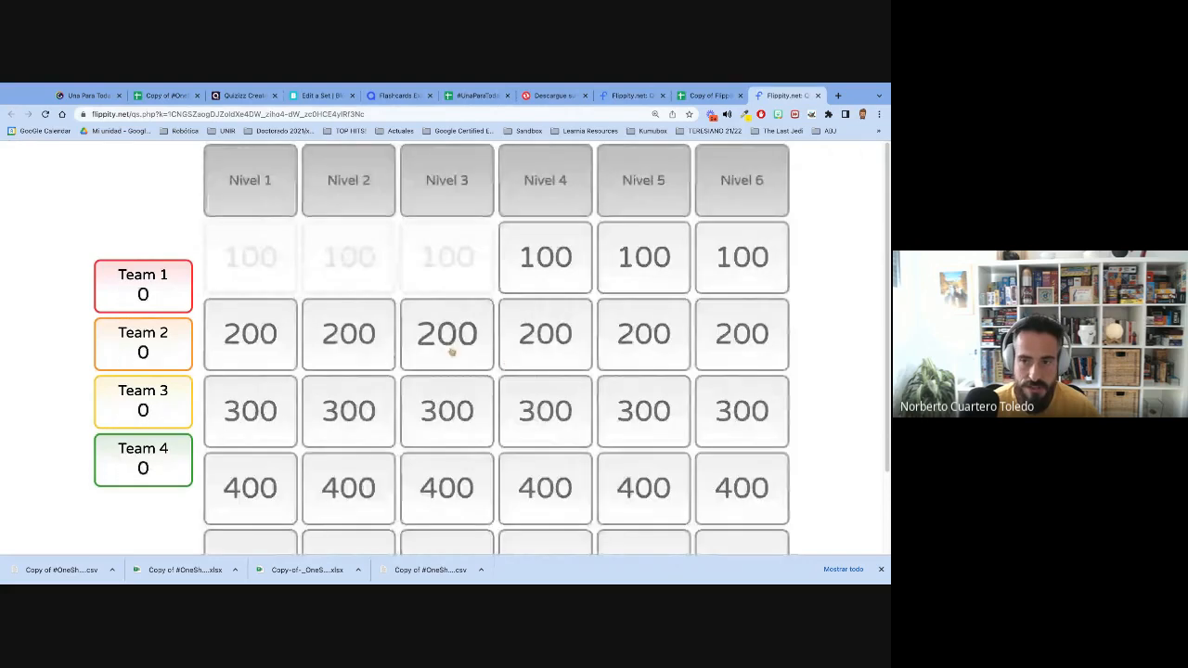
pyautogui.click(451, 350)
pyautogui.click(451, 351)
pyautogui.click(451, 351)
# - Preview the 200-point Nivel 2 and 200-point Nivel 4 questions and their answers, returning to the game board
pyautogui.click(348, 333)
pyautogui.click(379, 340)
pyautogui.click(525, 369)
pyautogui.click(526, 369)
pyautogui.click(538, 369)
pyautogui.click(552, 369)
# - Open the 300-point Nivel 4 question and reveal its answer
pyautogui.scroll(-1, 552, 369)
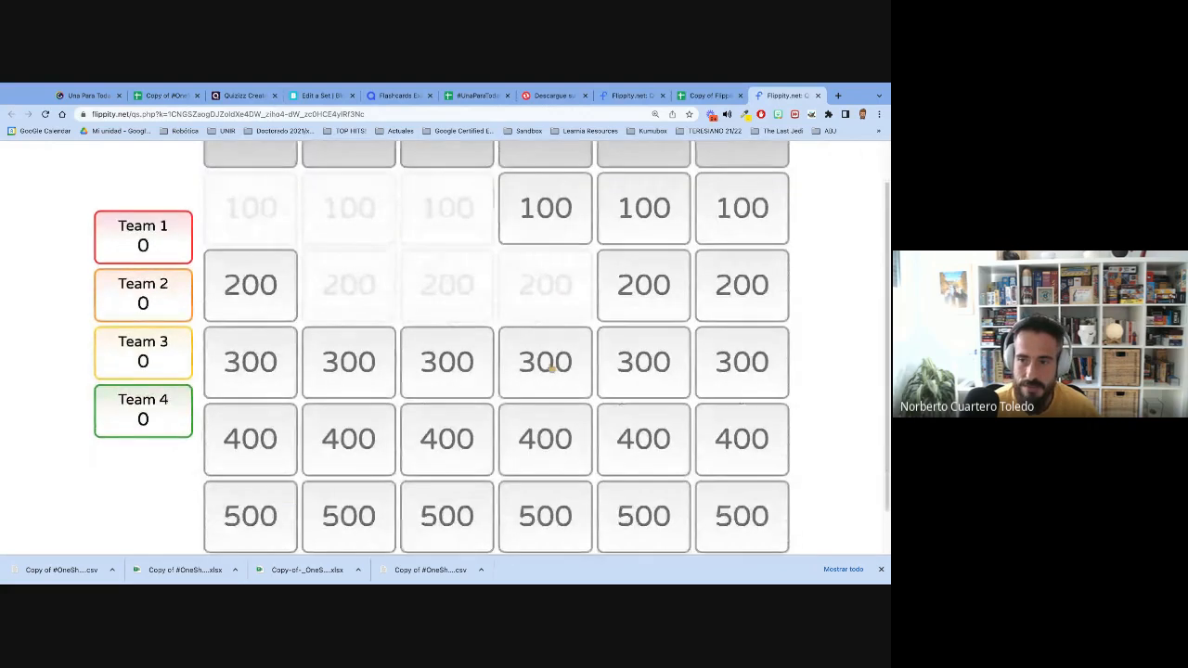
pyautogui.scroll(-1, 551, 368)
pyautogui.click(569, 379)
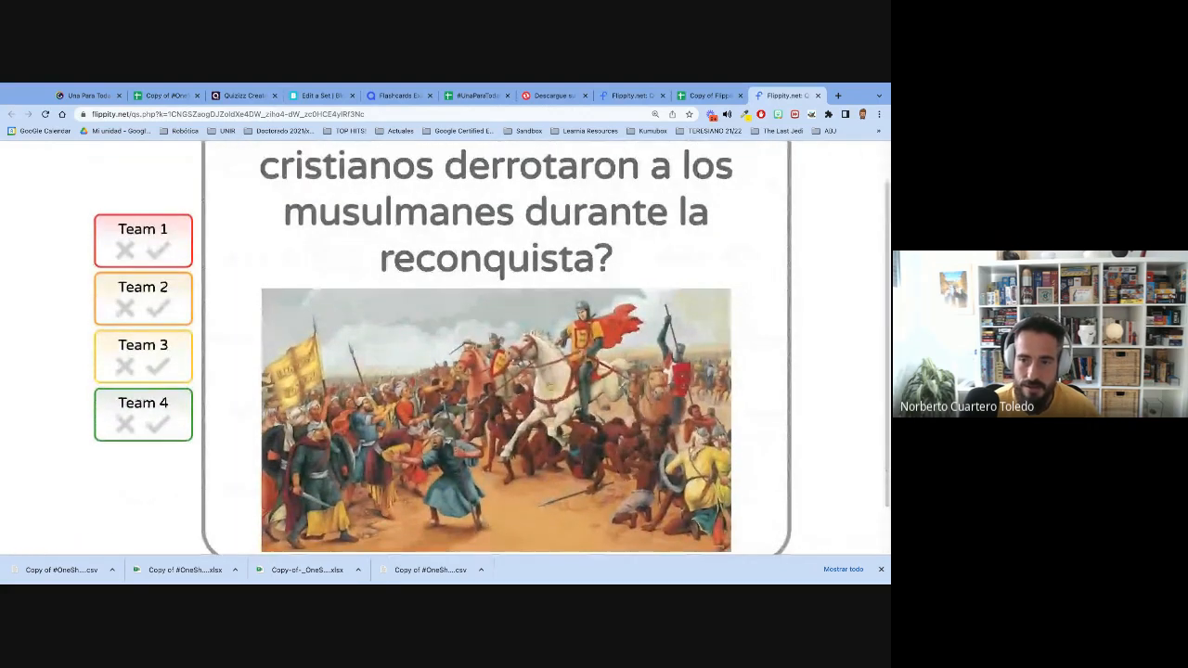
pyautogui.click(506, 370)
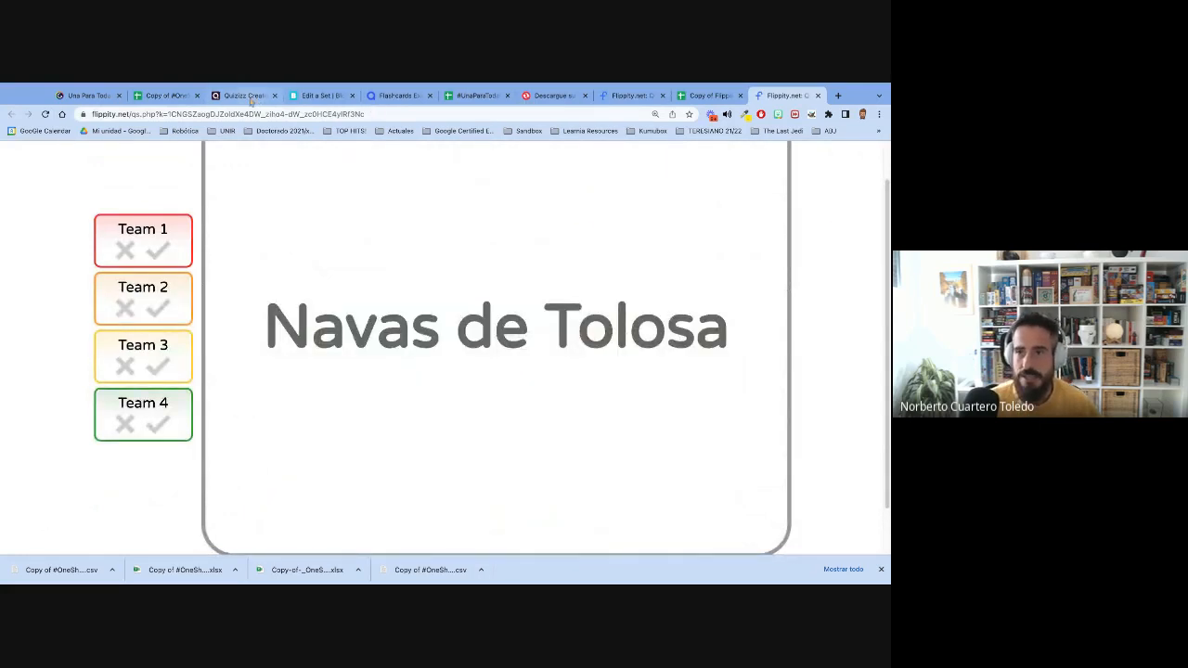
# - Search the web for bamboozle, open the Baamboozle site and sign in with the saved account
pyautogui.click(346, 114)
pyautogui.write('bamboozle')
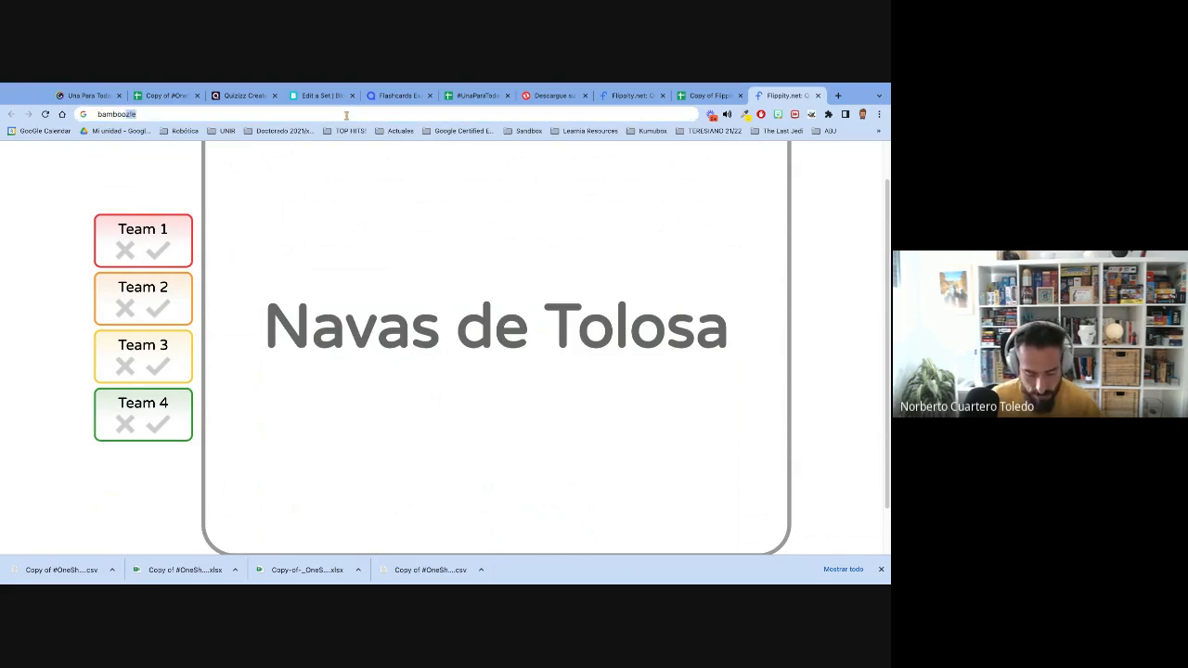
pyautogui.press('Return')
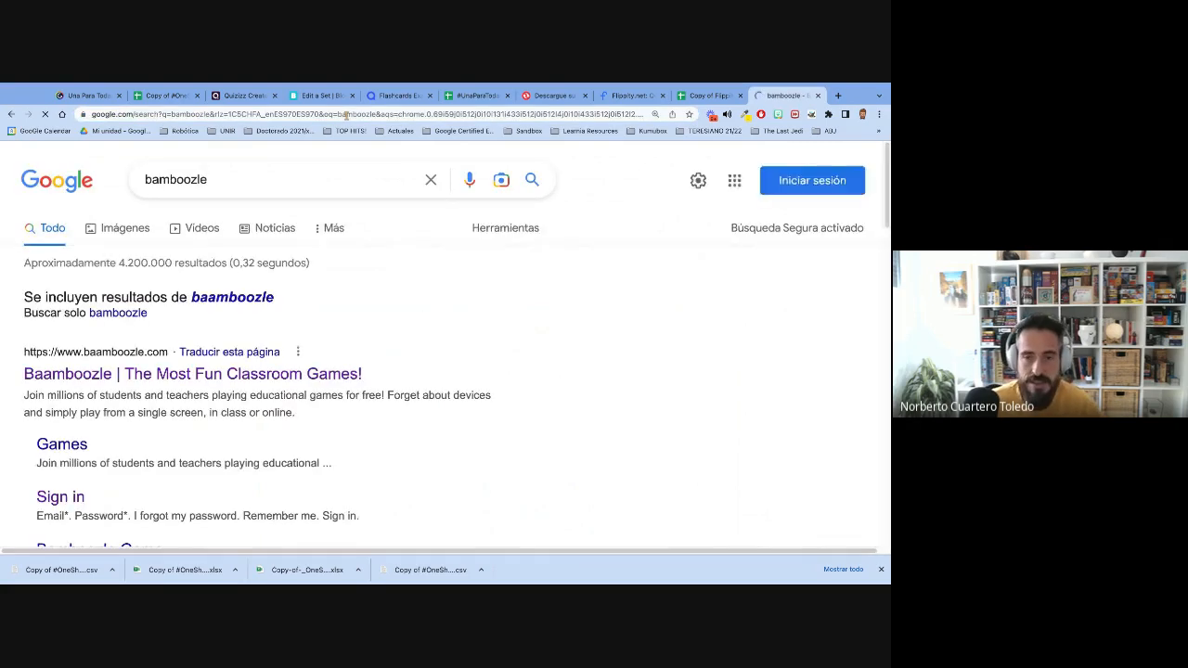
pyautogui.click(128, 374)
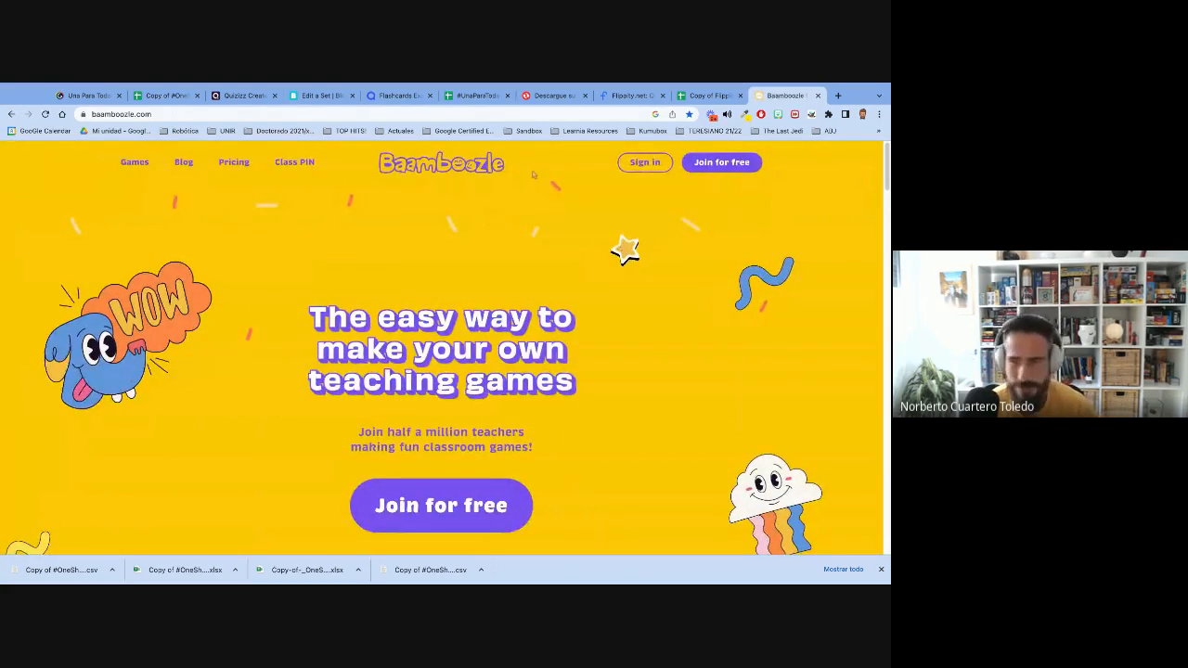
pyautogui.click(647, 163)
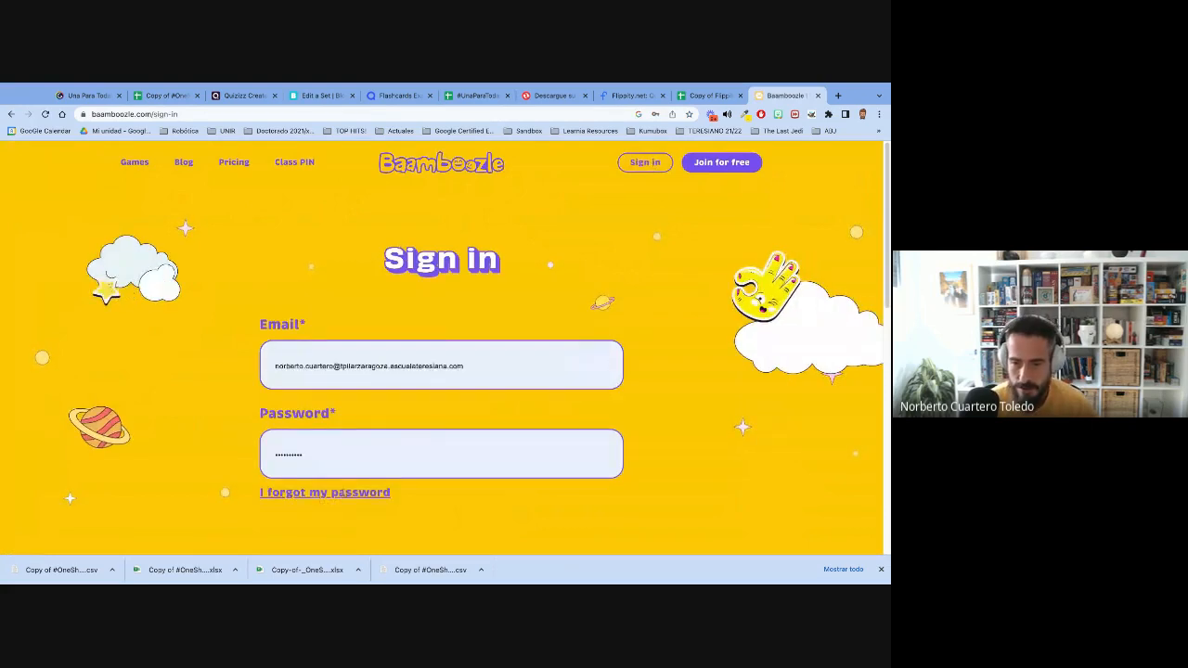
pyautogui.press('Return')
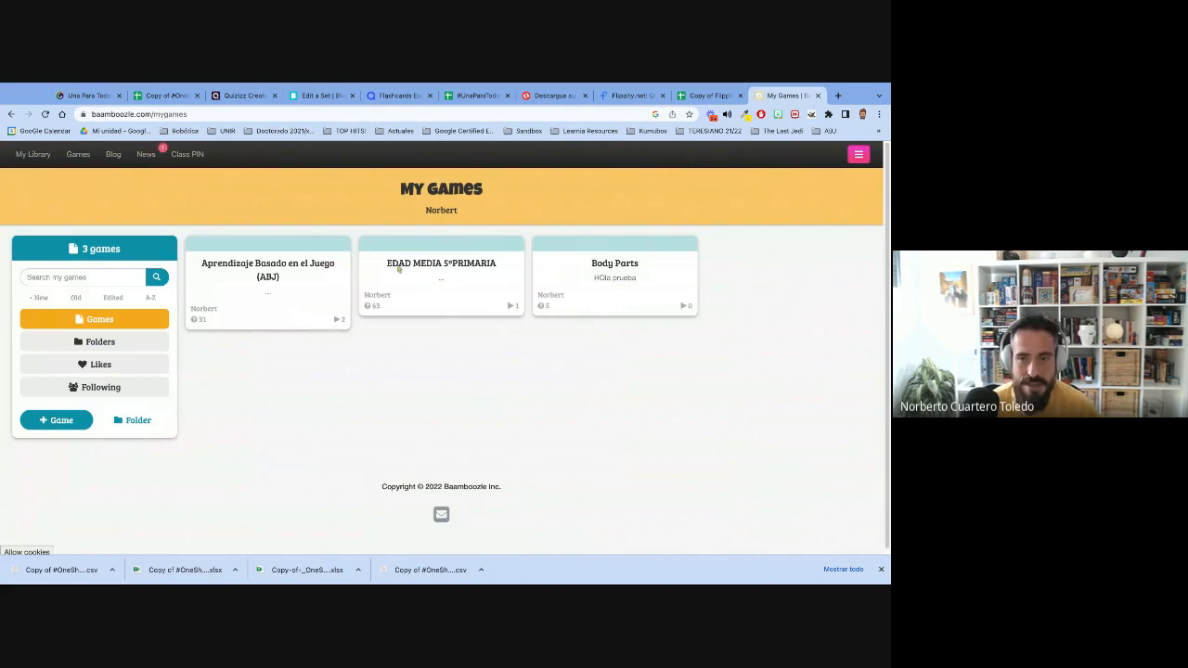
# - Open the Instructions sheet of the #OneSheetToRuleThemAll spreadsheet and read the import instructions for Baamboozle and the other platforms
pyautogui.click(165, 97)
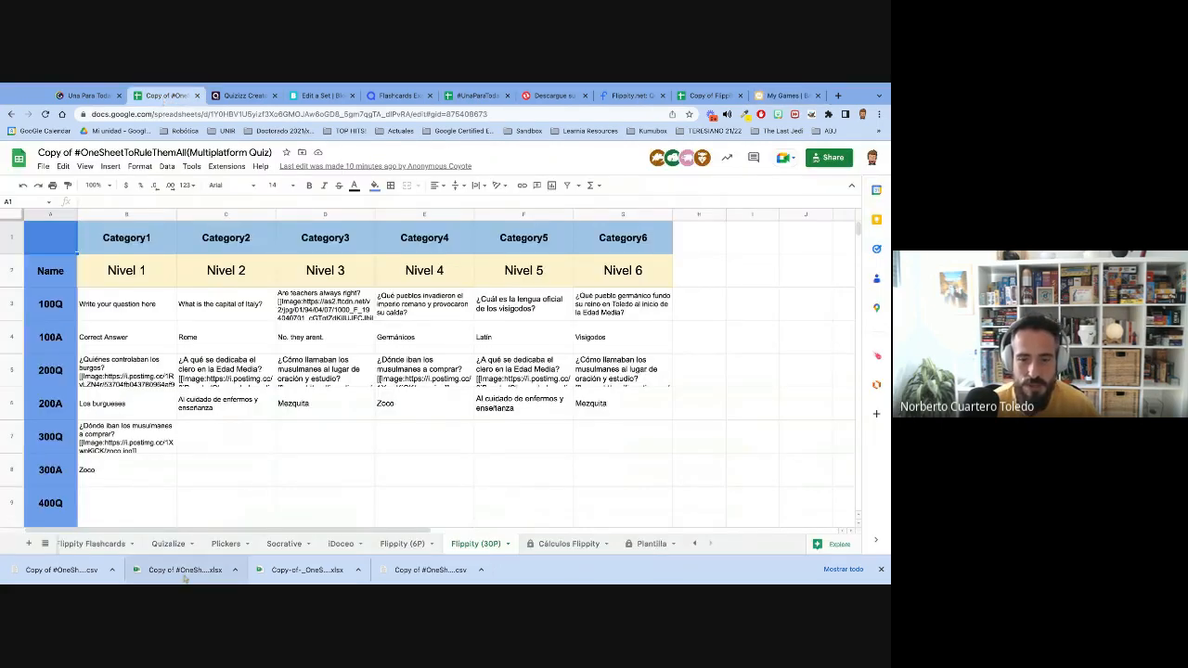
pyautogui.click(101, 545)
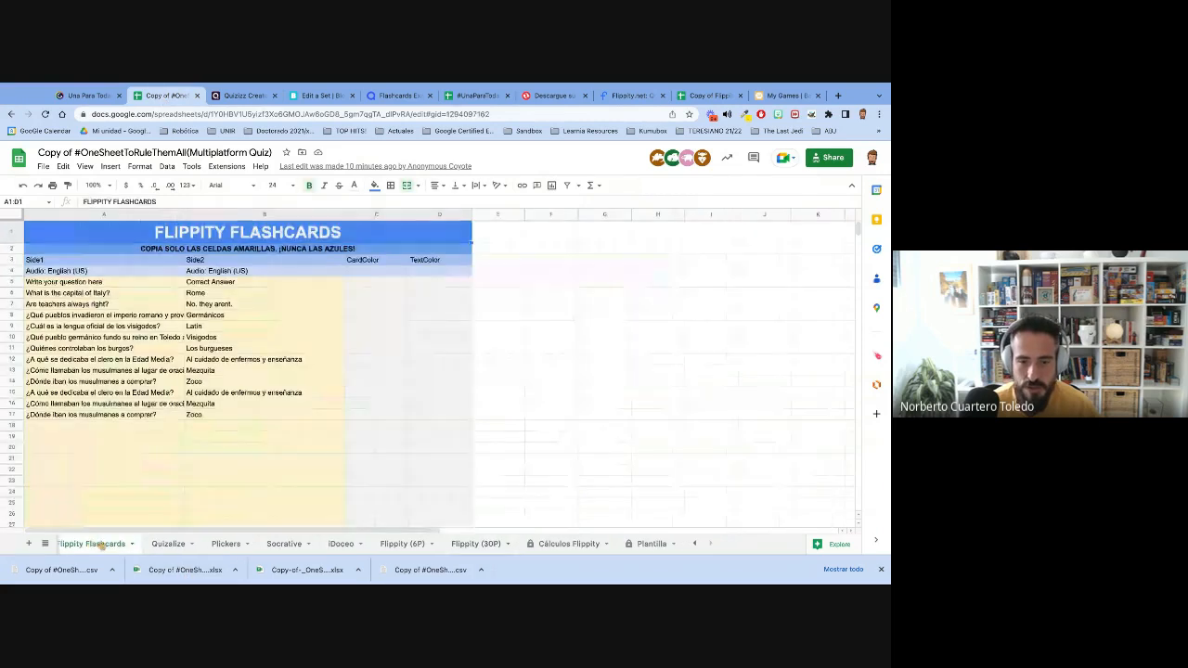
pyautogui.hscroll(-5, 102, 543)
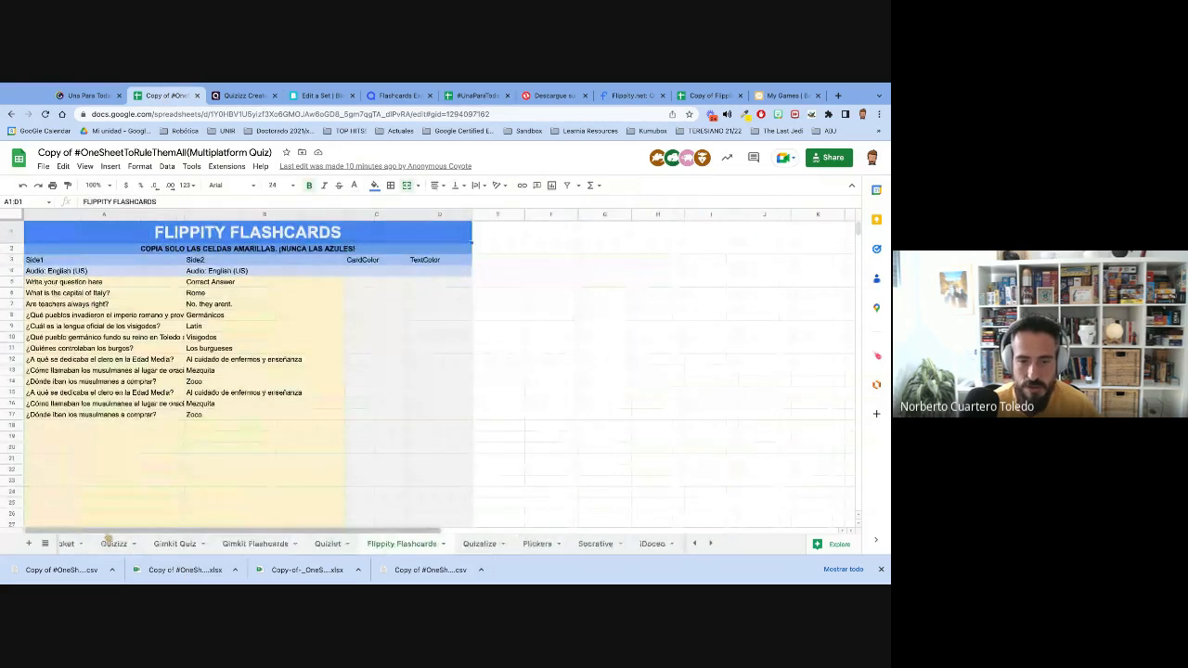
pyautogui.hscroll(-5, 108, 538)
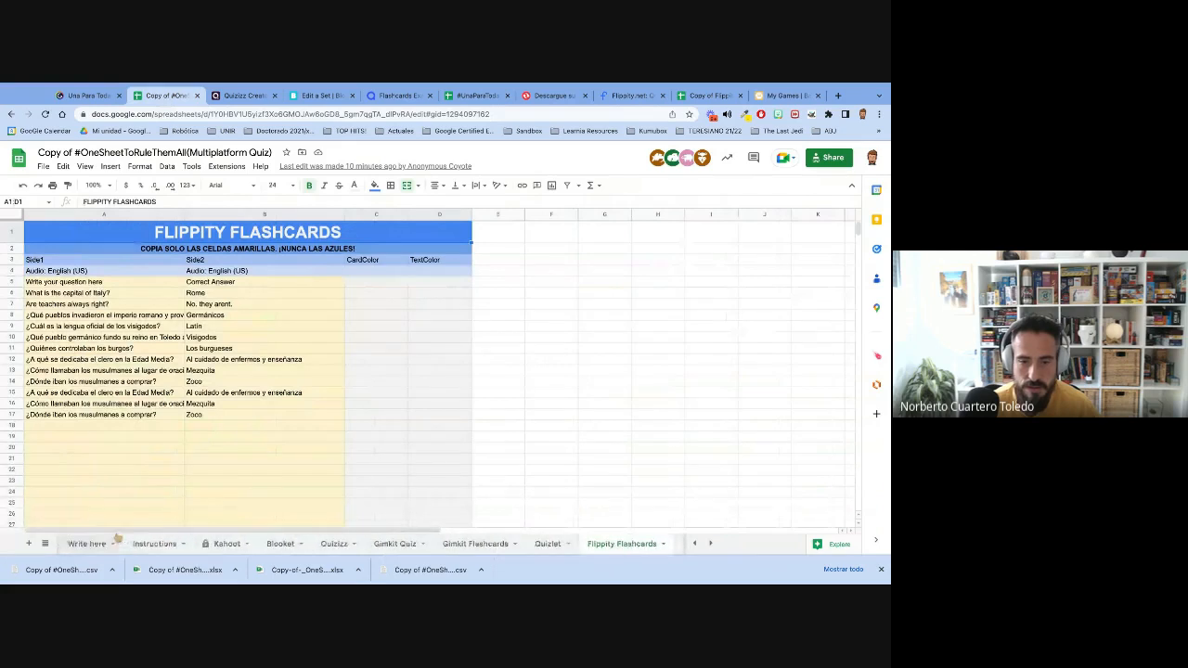
pyautogui.click(156, 545)
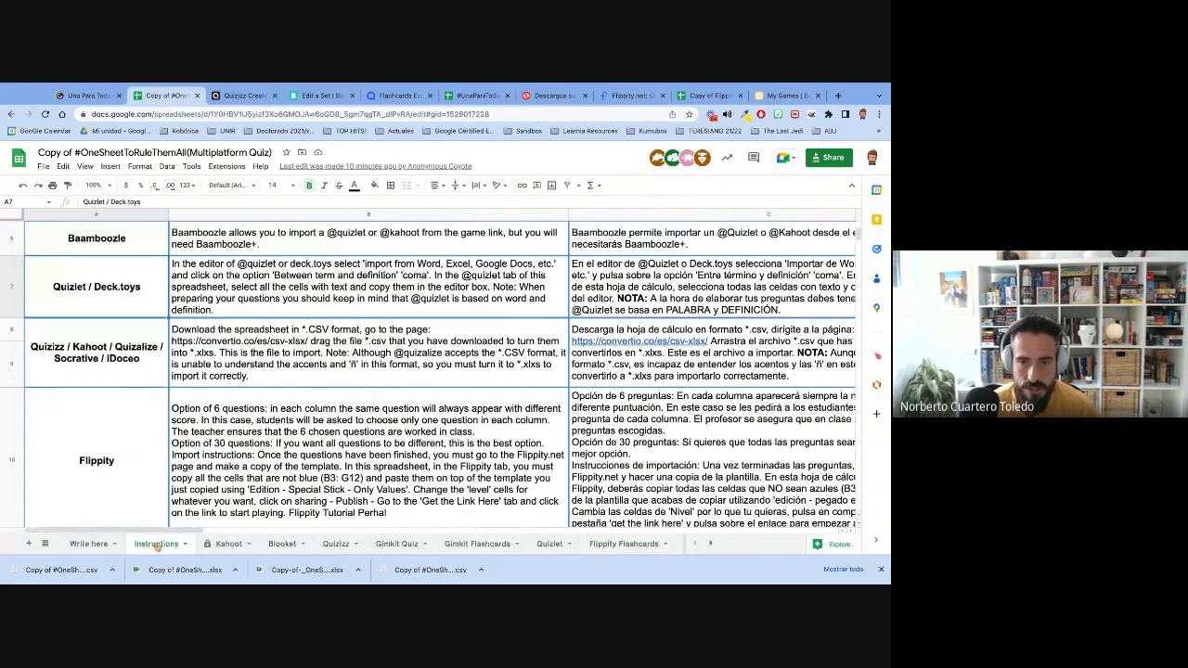
pyautogui.scroll(3, 216, 424)
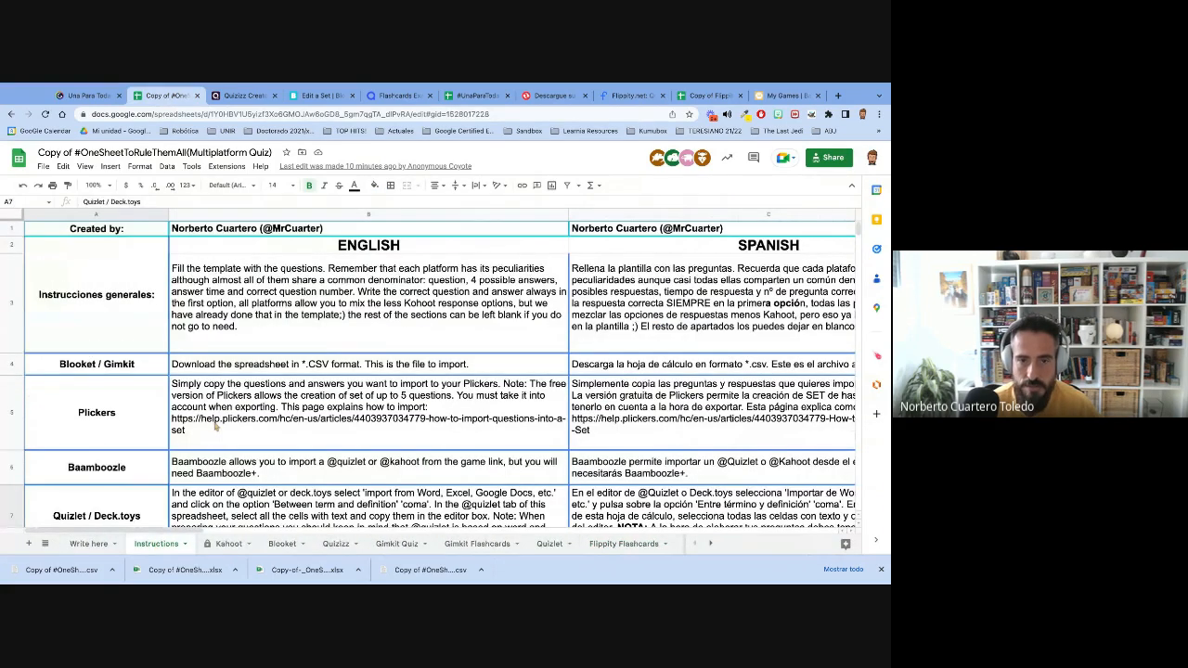
pyautogui.scroll(-1, 215, 424)
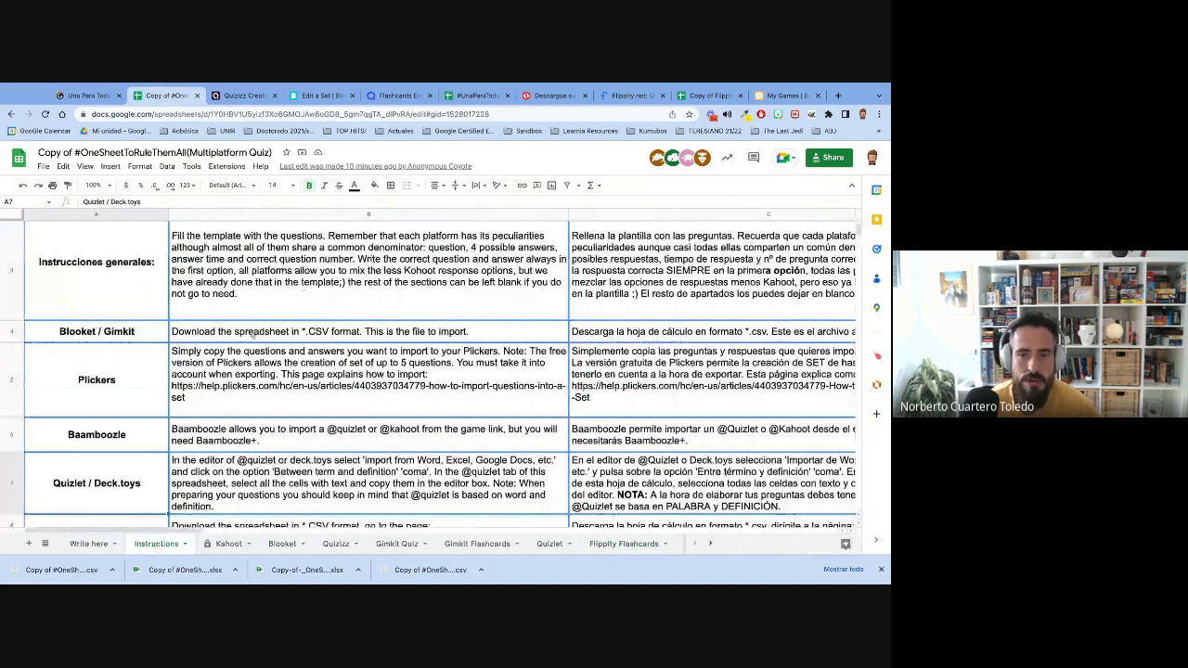
pyautogui.scroll(1, 251, 335)
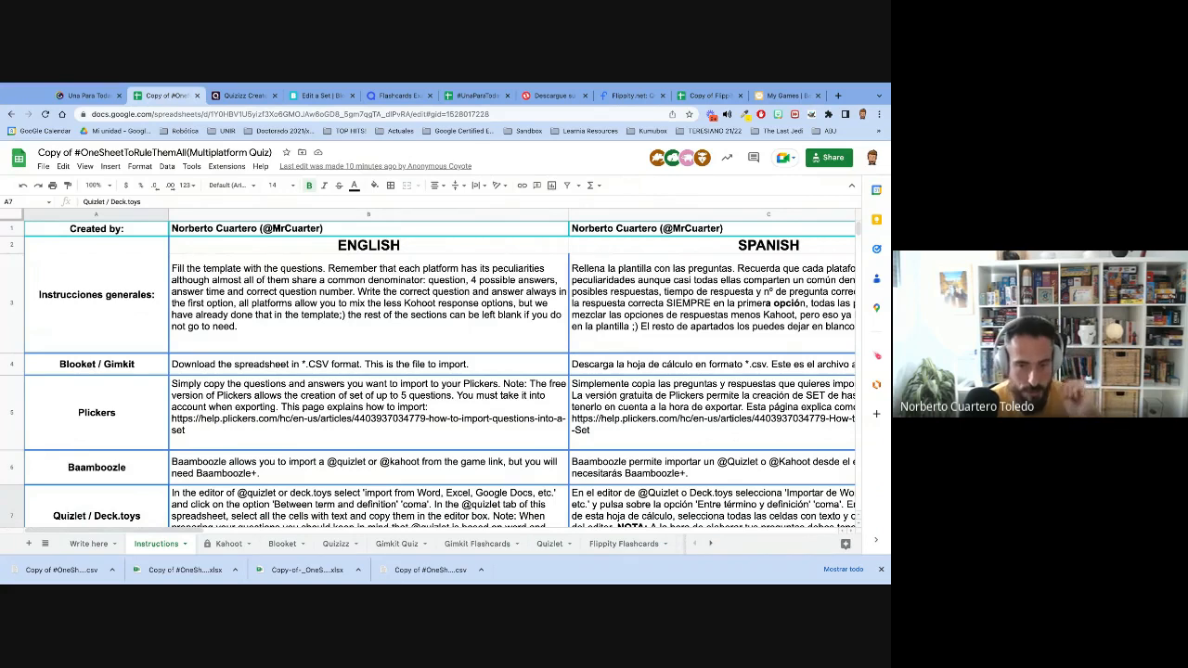
pyautogui.scroll(-5, 436, 371)
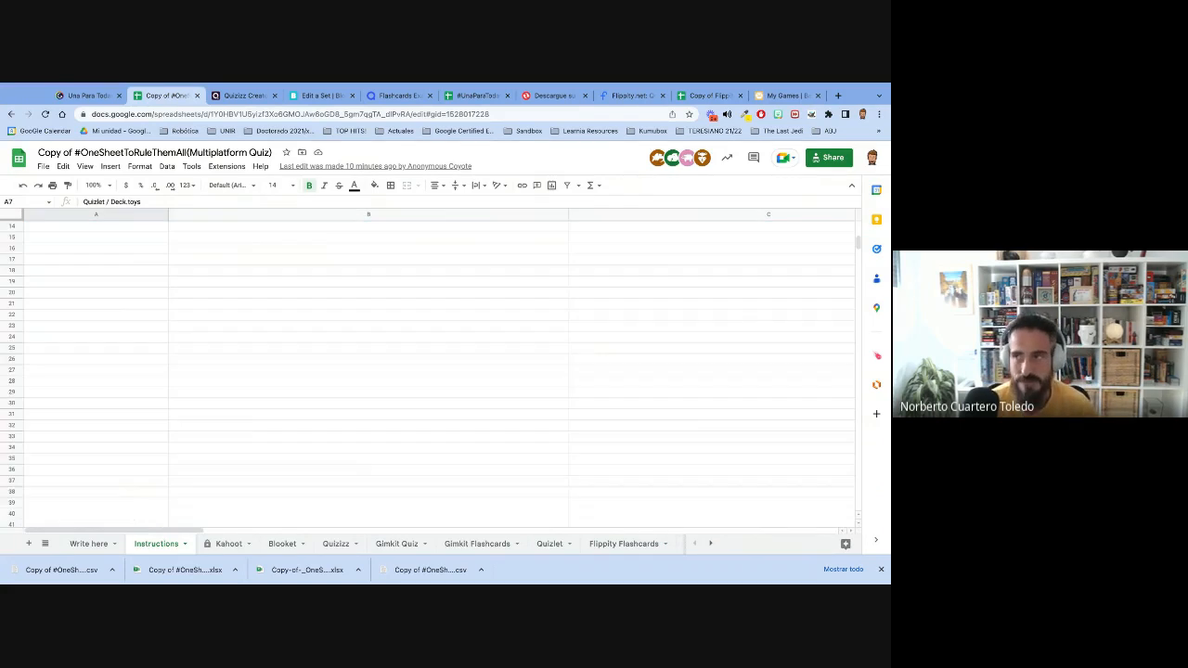
pyautogui.scroll(5, 436, 371)
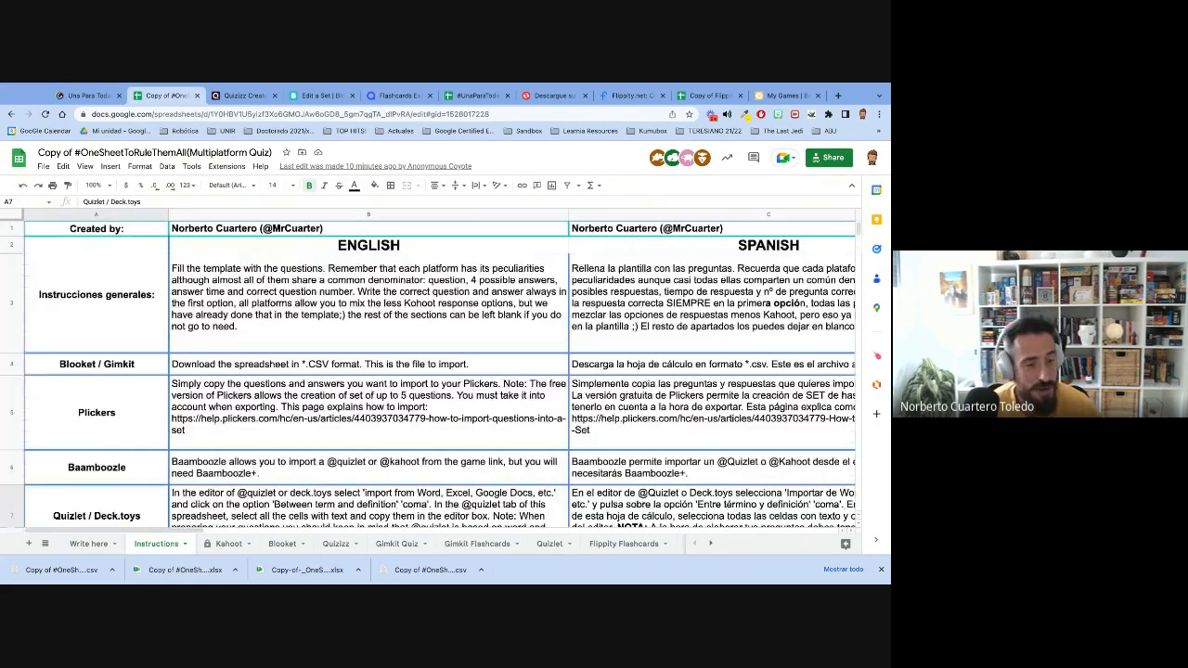
# - Open gimkit.com in a new tab, log in to the account and dismiss the upgrade offer
pyautogui.click(838, 96)
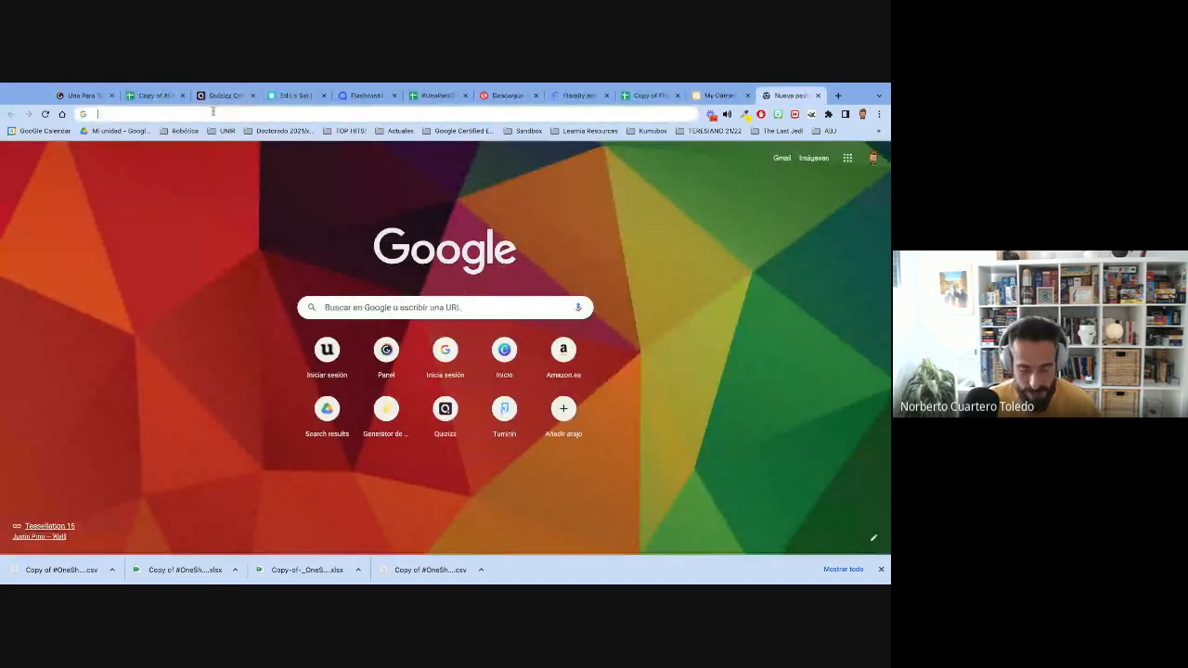
pyautogui.write('gim')
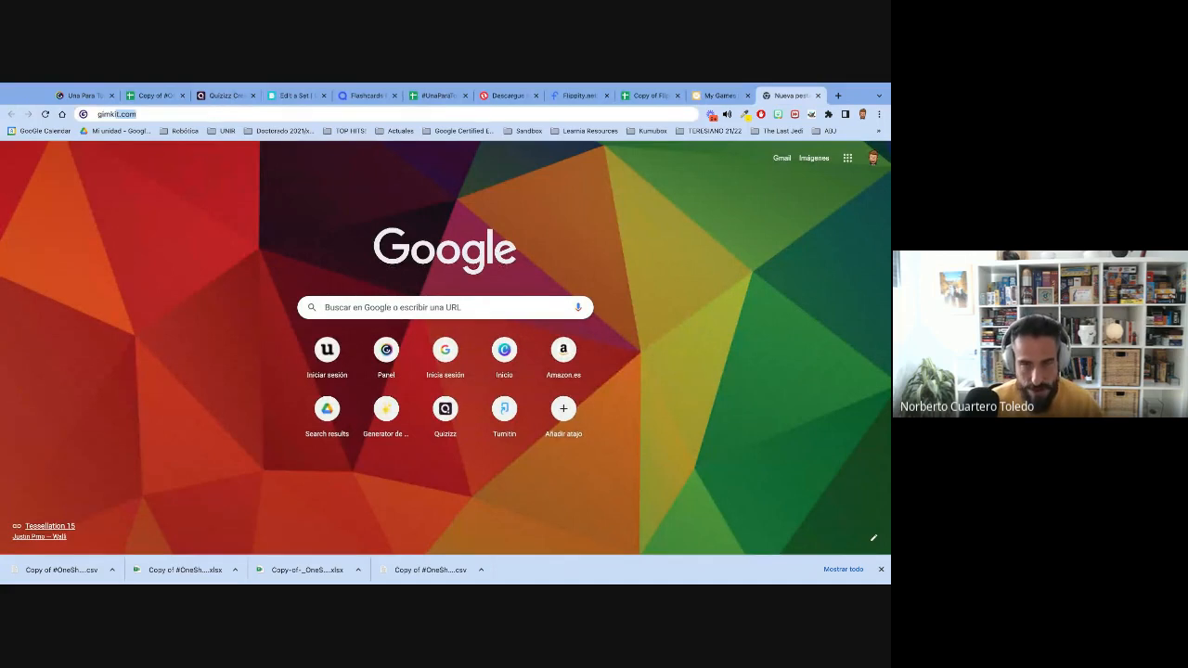
pyautogui.write('kit')
pyautogui.press('Return')
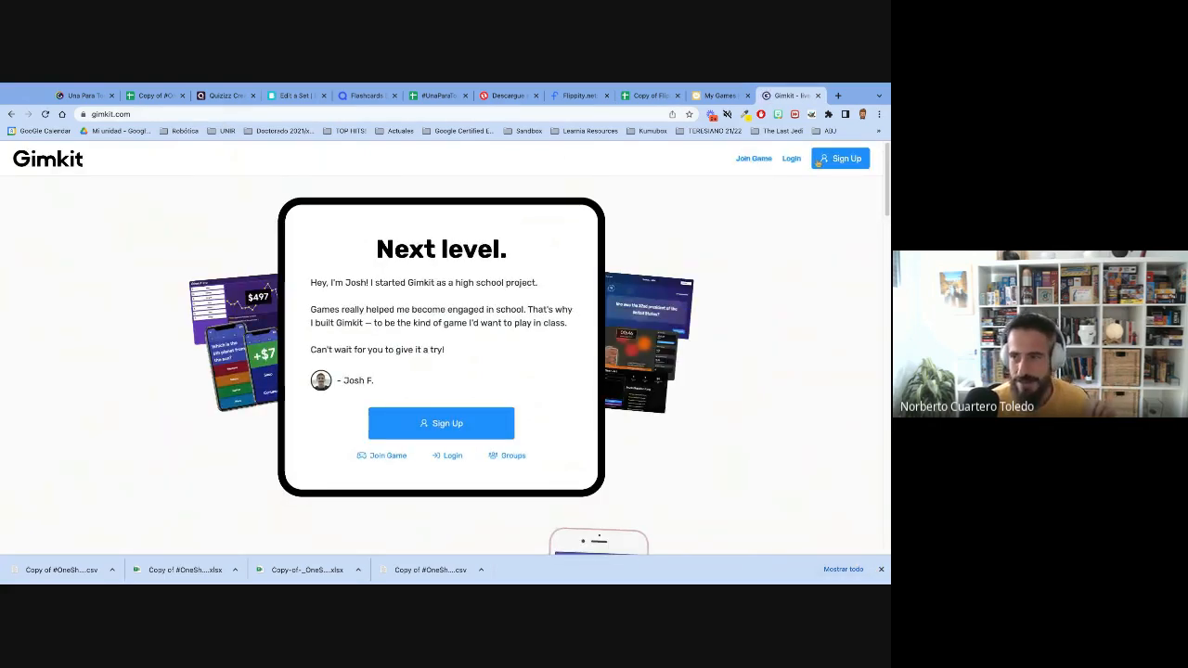
pyautogui.click(793, 160)
pyautogui.click(417, 336)
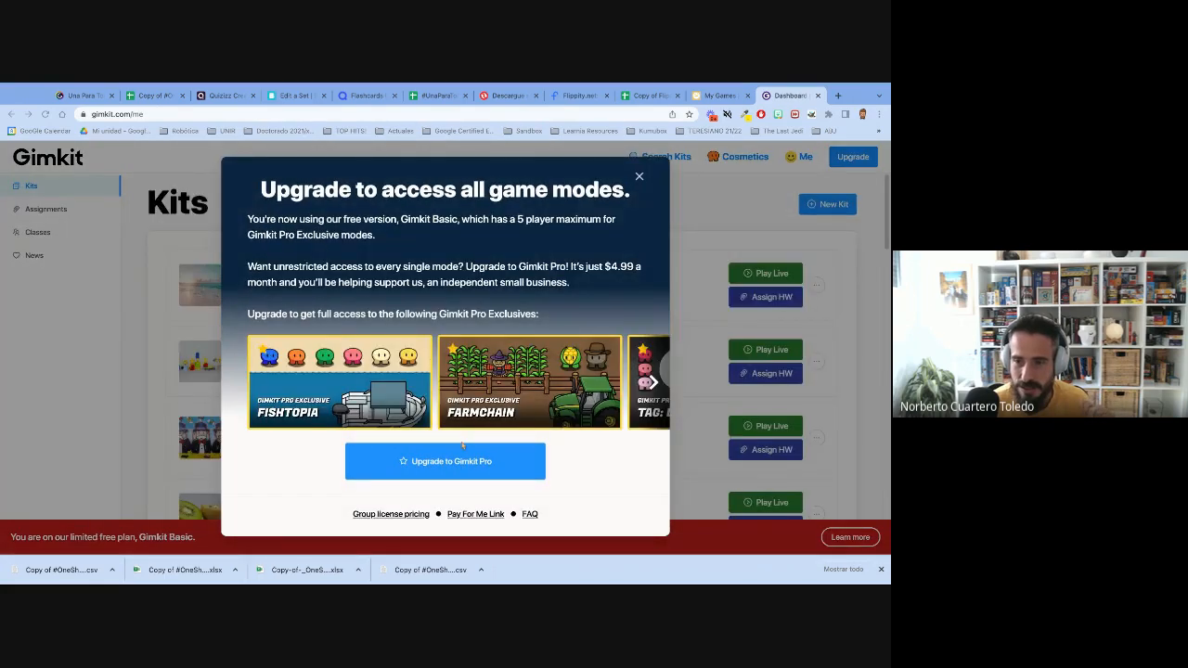
pyautogui.click(638, 177)
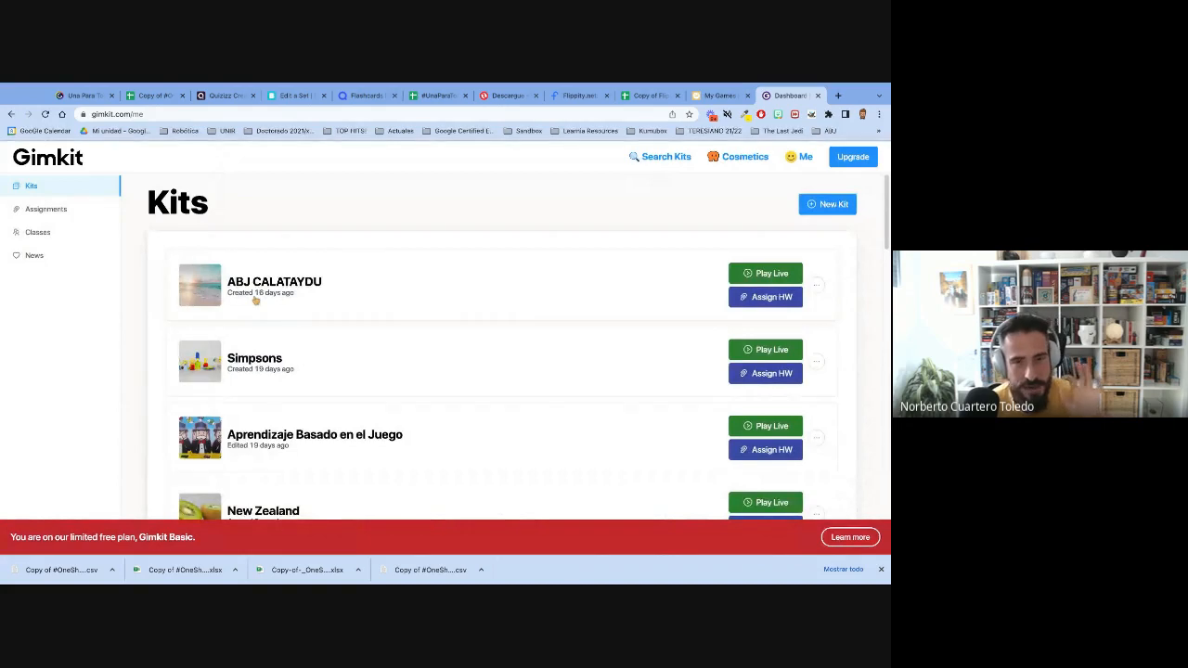
pyautogui.click(823, 206)
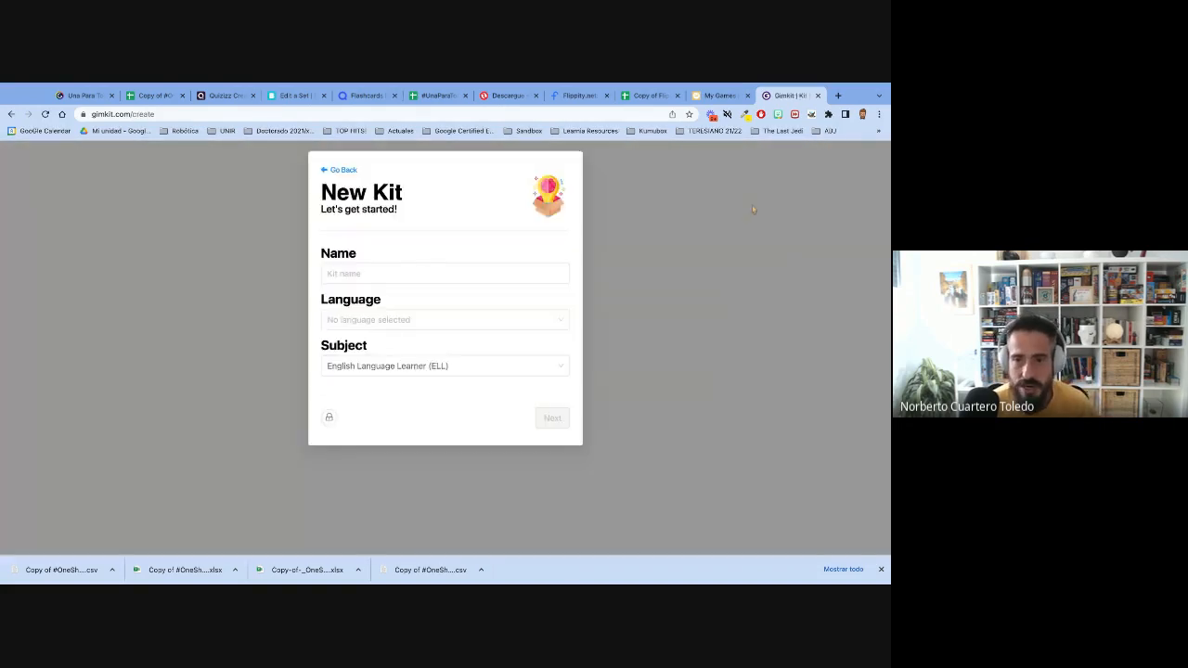
pyautogui.click(399, 271)
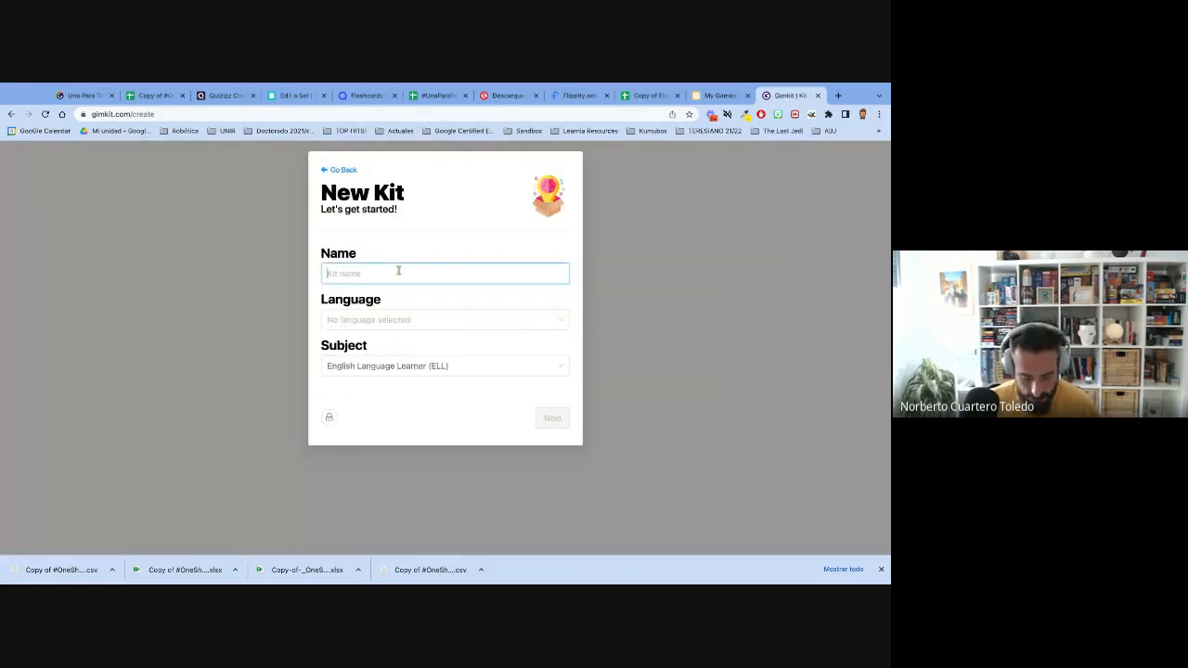
pyautogui.click(325, 171)
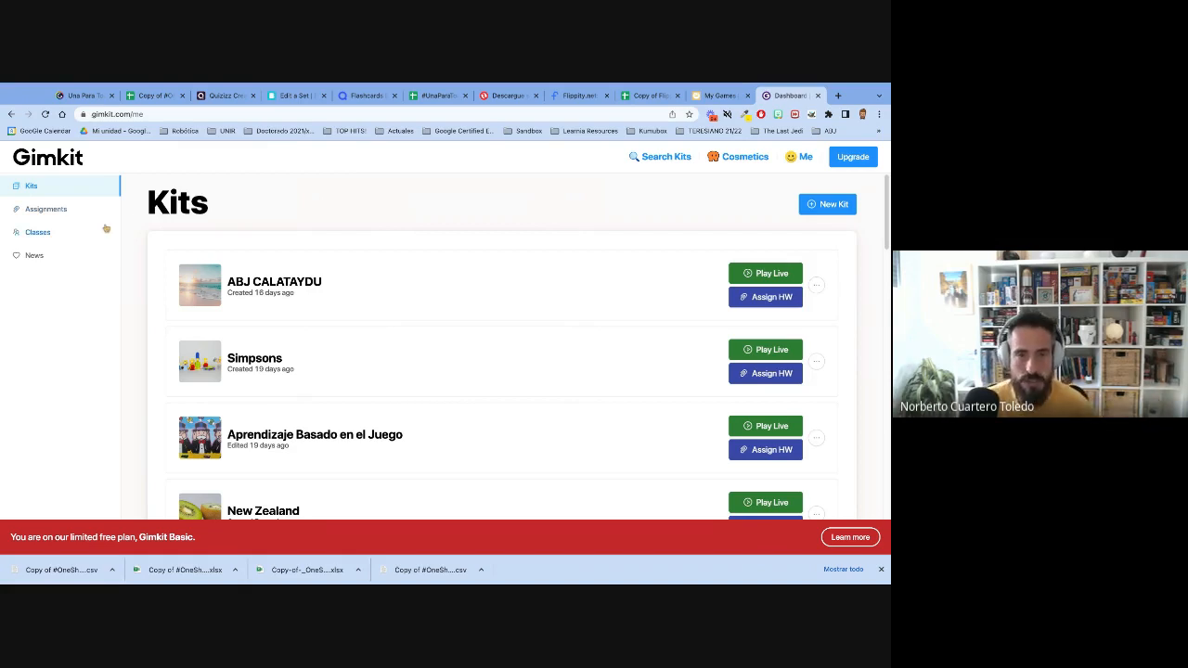
# - Create a new Gimkit kit named Collaborative, choosing its language and a cover image
pyautogui.click(834, 208)
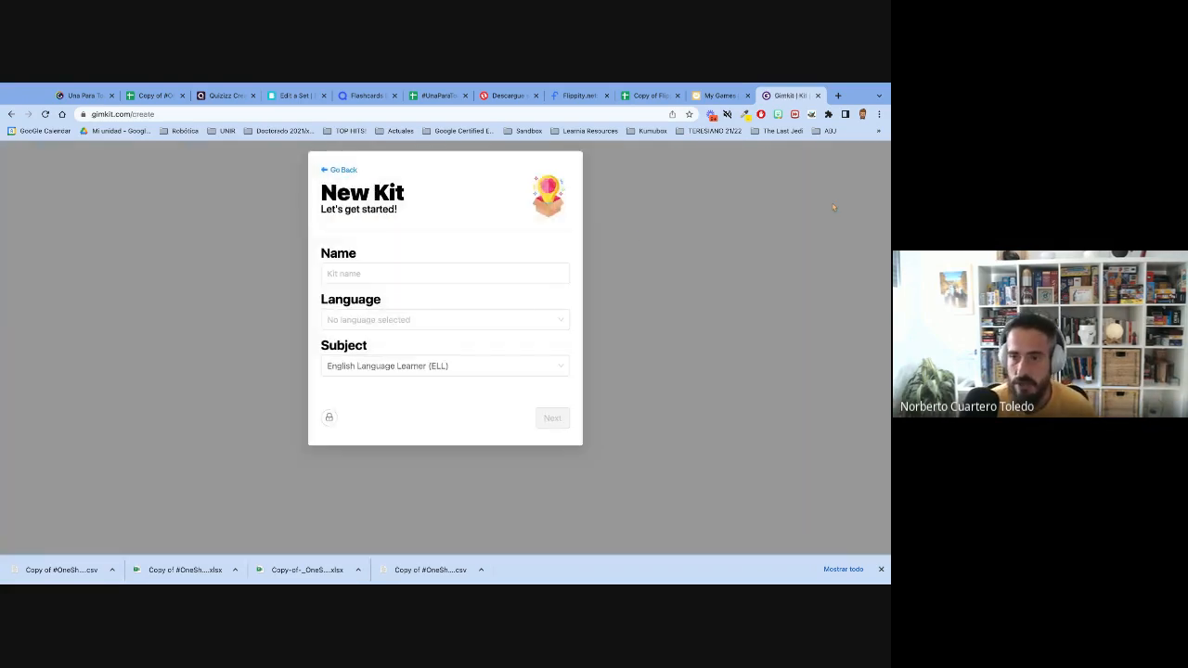
pyautogui.click(406, 276)
pyautogui.write('Collaborative')
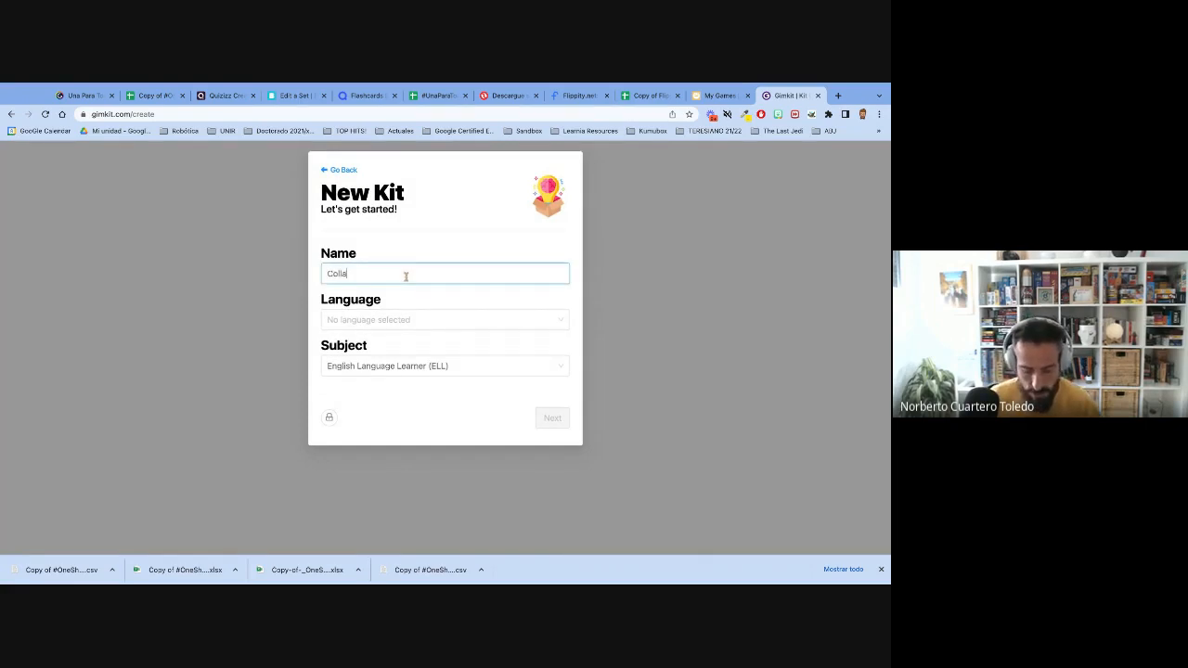
pyautogui.click(352, 321)
pyautogui.click(424, 341)
pyautogui.click(552, 418)
pyautogui.click(359, 288)
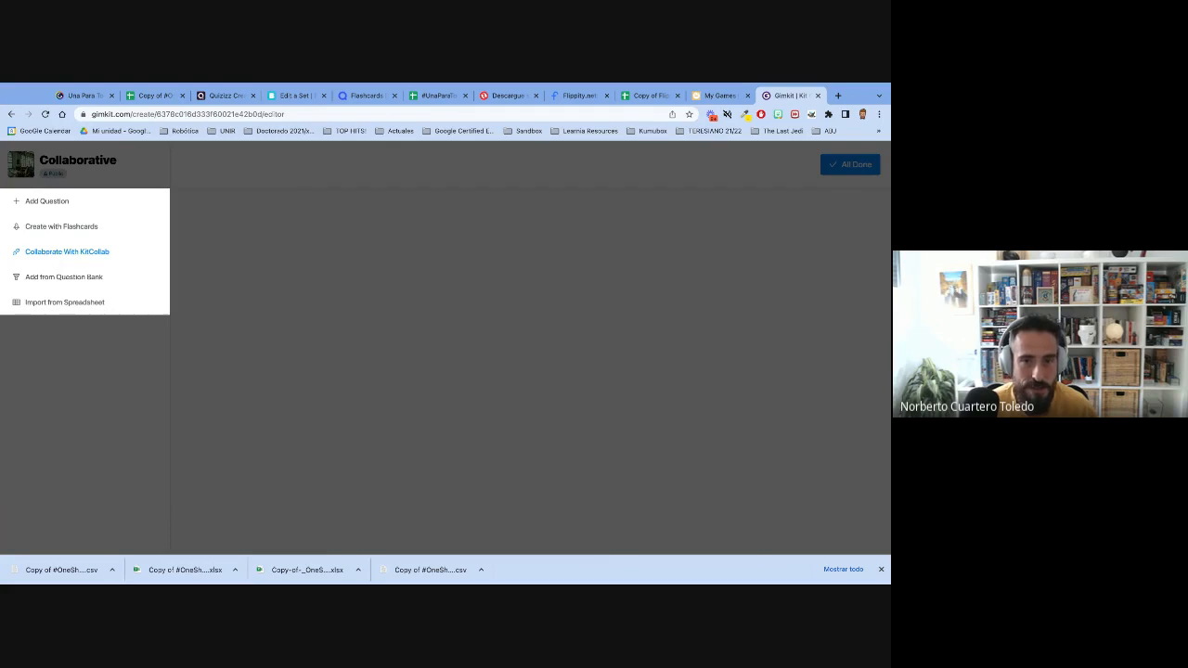
# - Enable KitCollab for the Collaborative kit and copy its contribution link
pyautogui.click(67, 252)
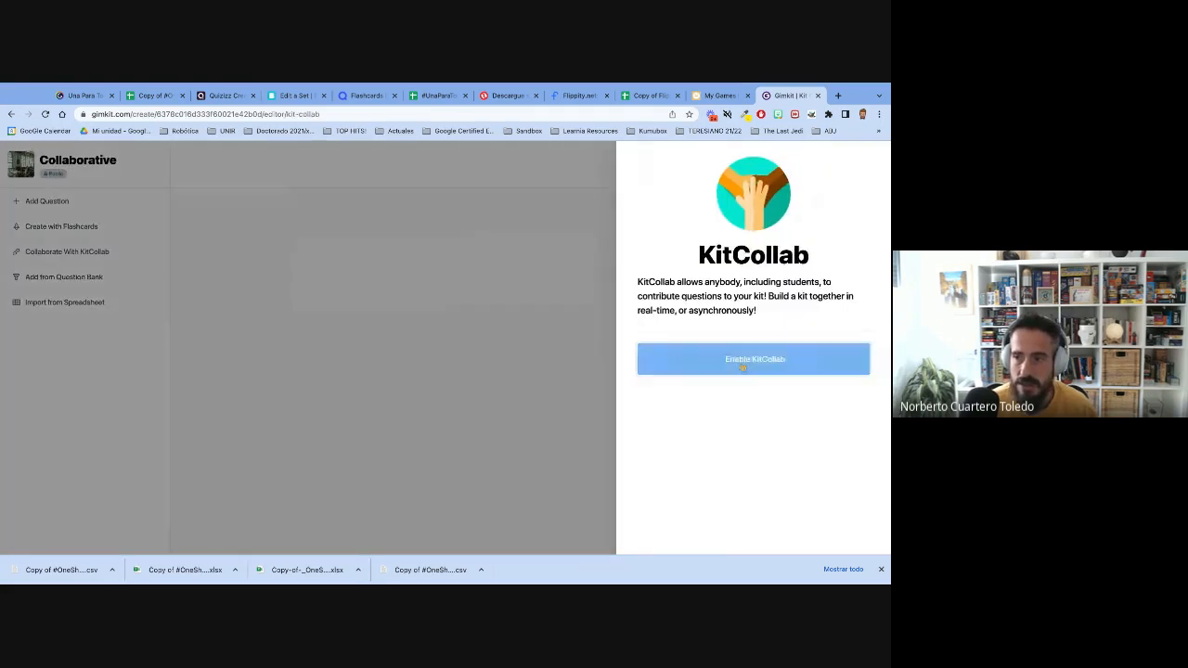
pyautogui.click(743, 367)
pyautogui.click(774, 292)
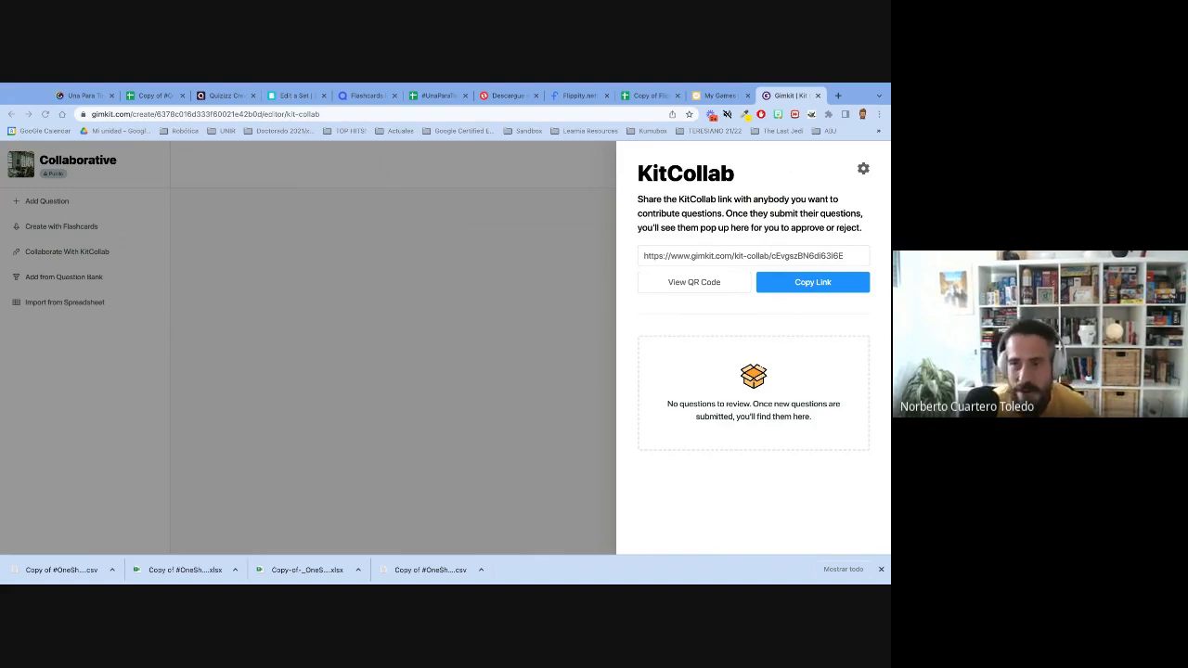
# - Switch back to the Instructions sheet of the #OneSheetToRuleThemAll spreadsheet
pyautogui.click(155, 96)
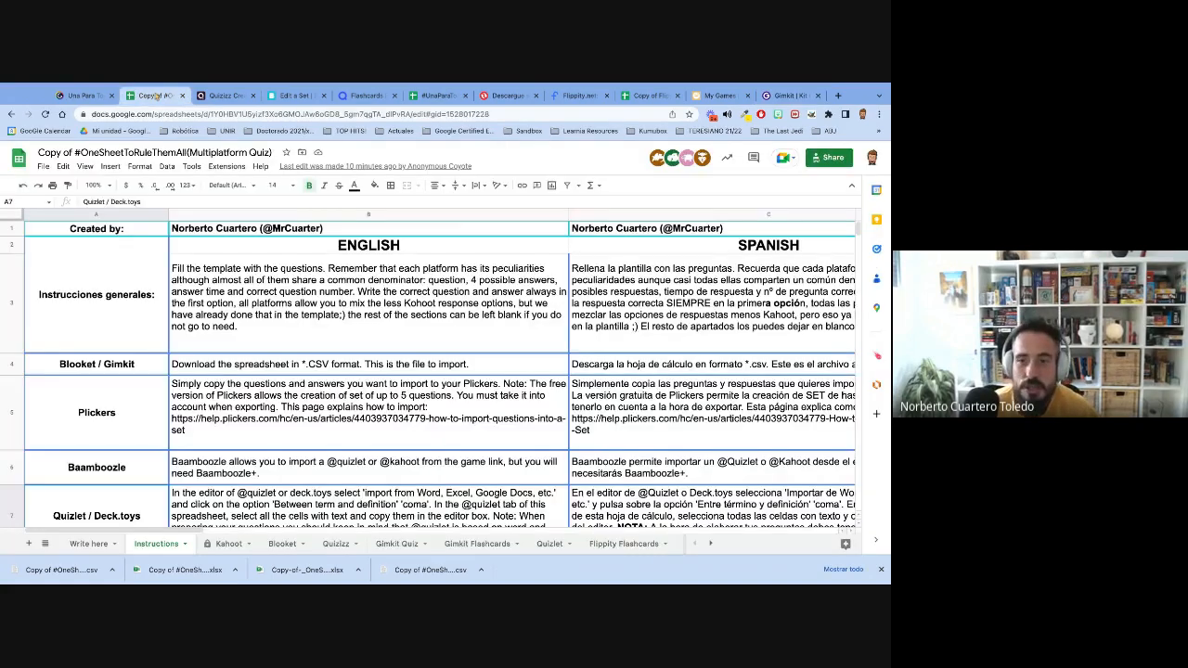